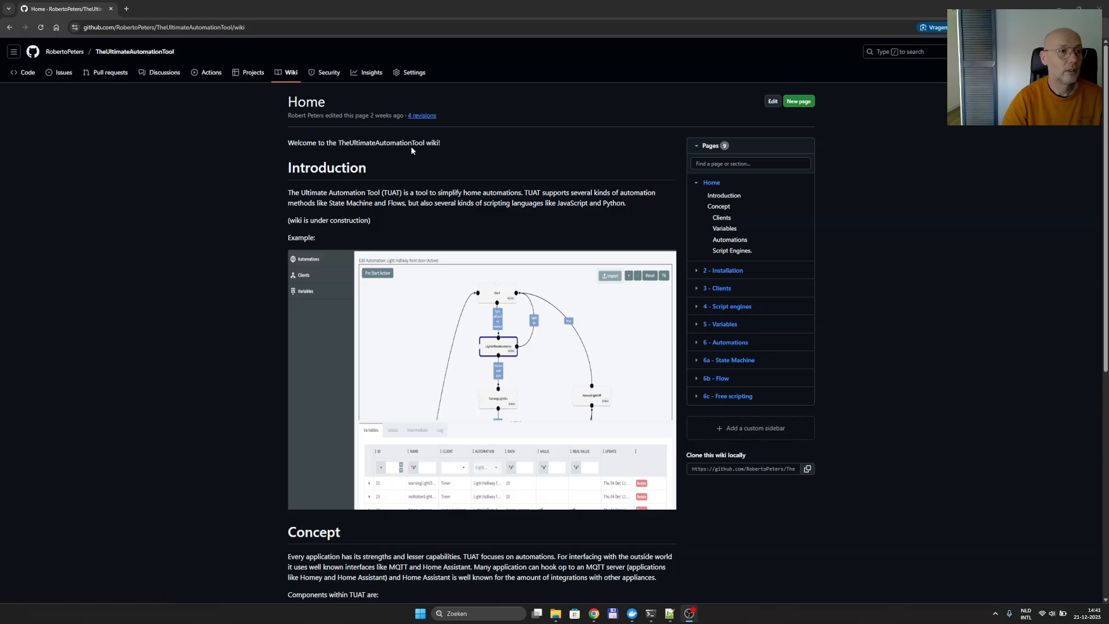
Go to the '2 - Installation' page from the wiki's Pages sidebar.
{"action": "left_click", "coordinate": [729, 272]}
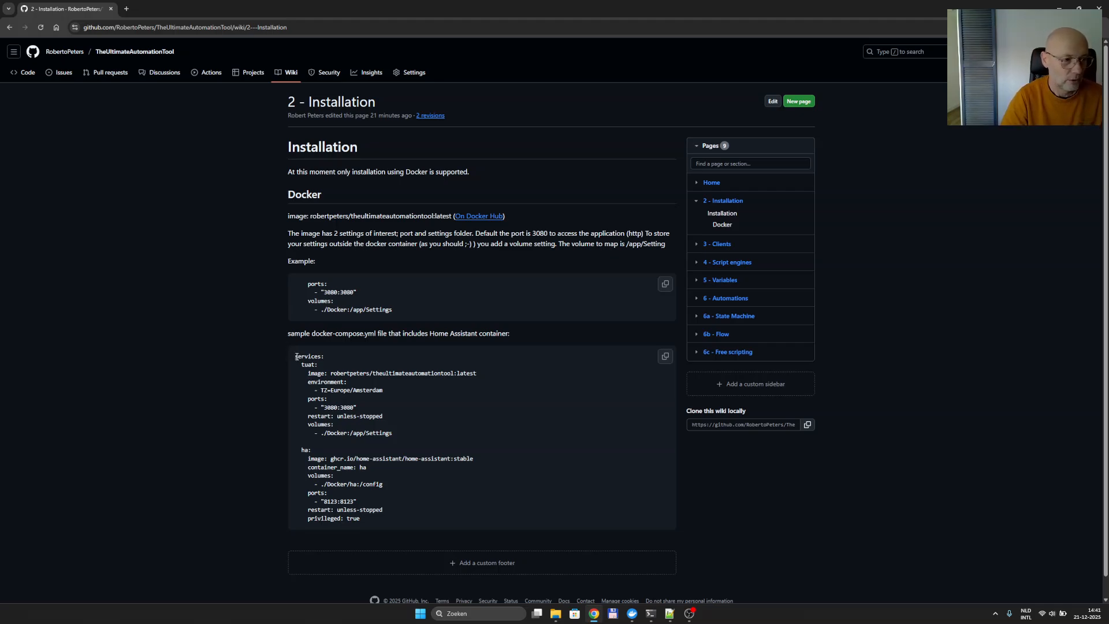
Copy the full sample docker-compose.yml block into a new Notepad++ document.
{"action": "left_click_drag", "start_coordinate": [295, 358], "coordinate": [372, 518]}
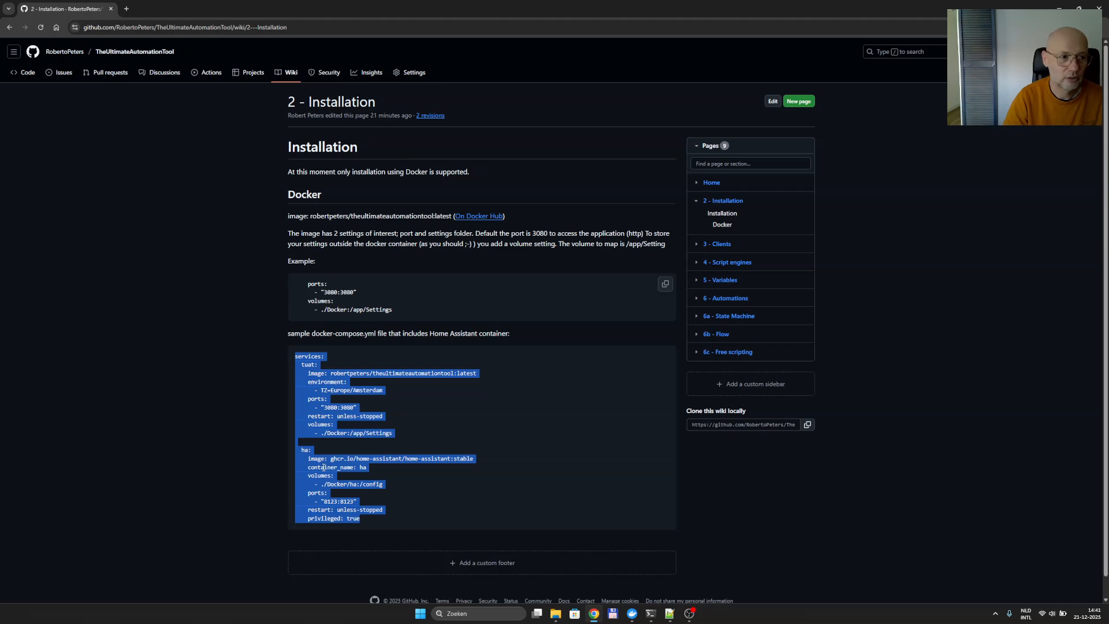
{"action": "left_click", "coordinate": [359, 432]}
{"action": "left_click_drag", "start_coordinate": [401, 434], "coordinate": [297, 353]}
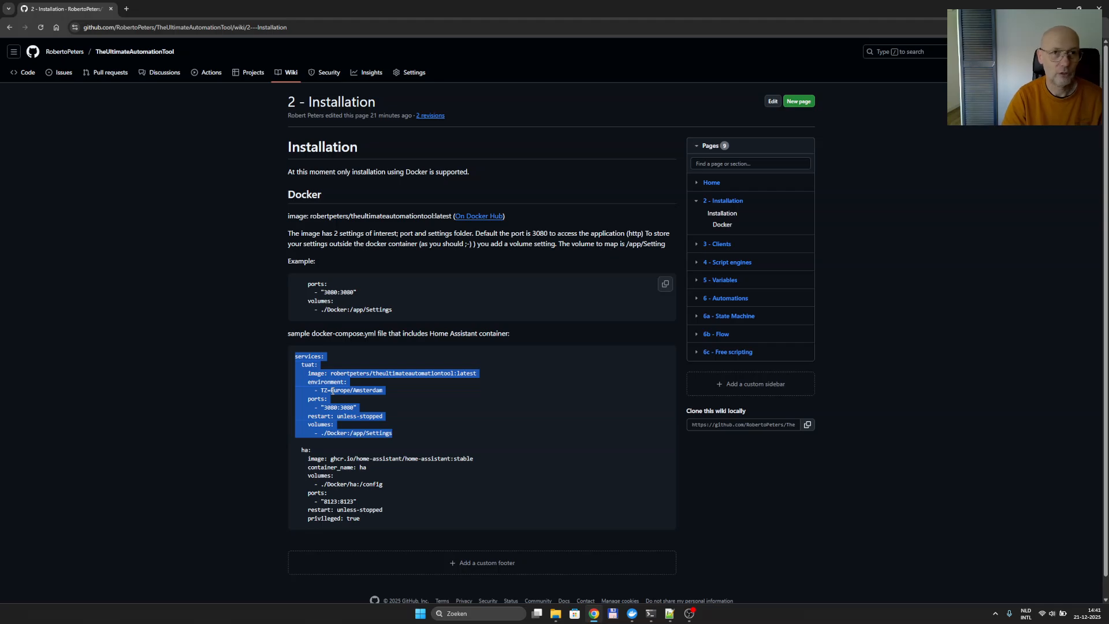
{"action": "left_click_drag", "start_coordinate": [377, 518], "coordinate": [295, 355]}
{"action": "key", "text": "ctrl+c"}
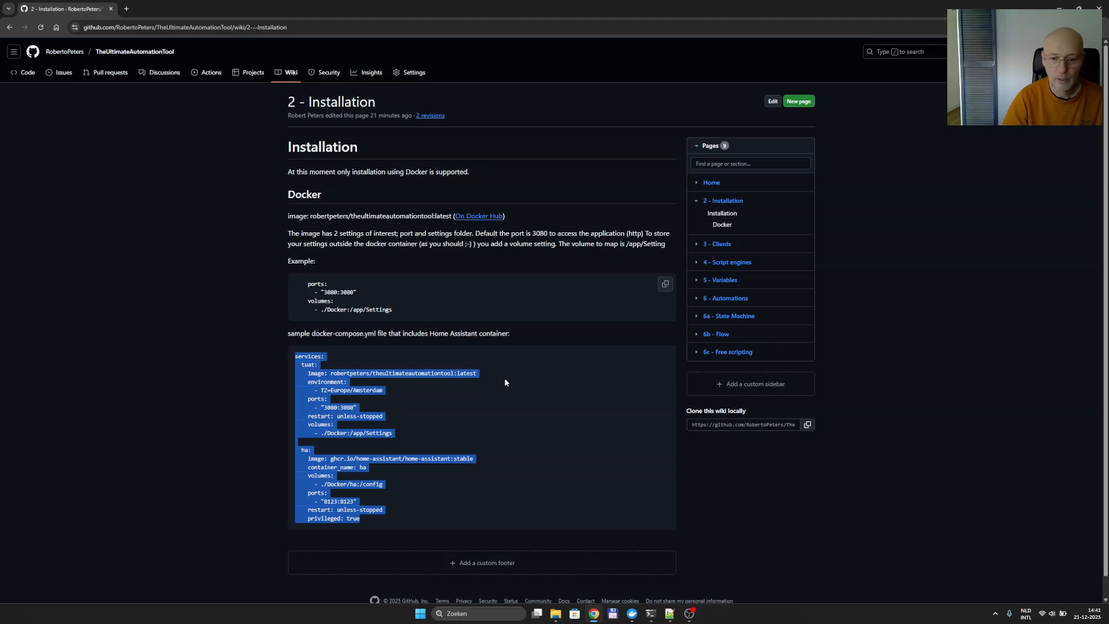
{"action": "left_click", "coordinate": [669, 613]}
{"action": "key", "text": "ctrl+v"}
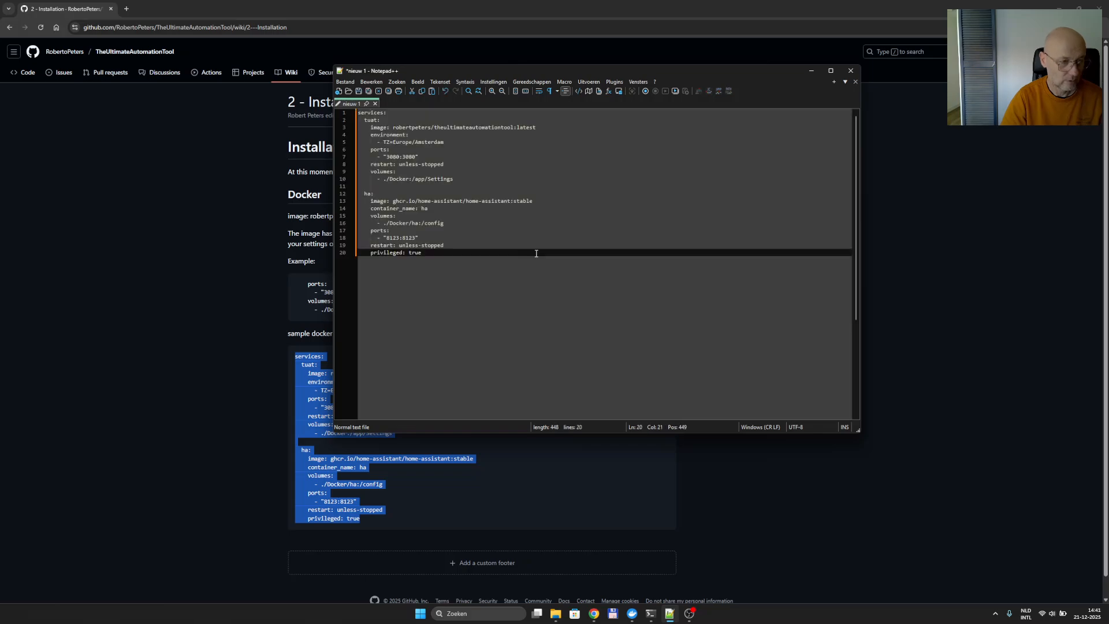
Save the YAML as docker-compose.yml in C:\Data\Demo and check it in File Explorer.
{"action": "left_click", "coordinate": [358, 92]}
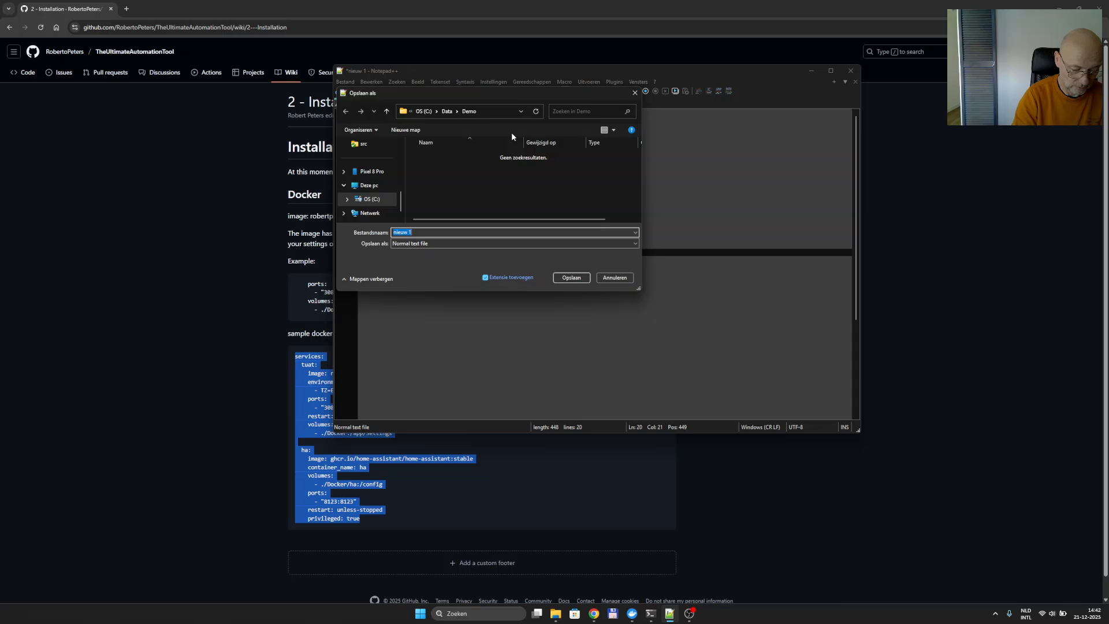
{"action": "type", "text": "docker"}
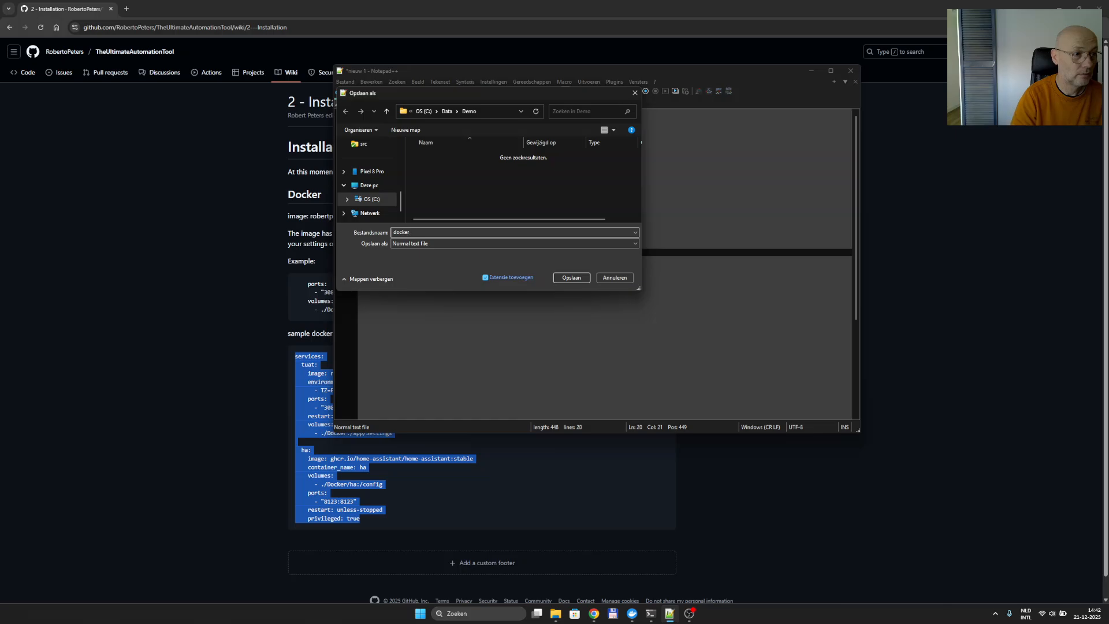
{"action": "left_click", "coordinate": [230, 149]}
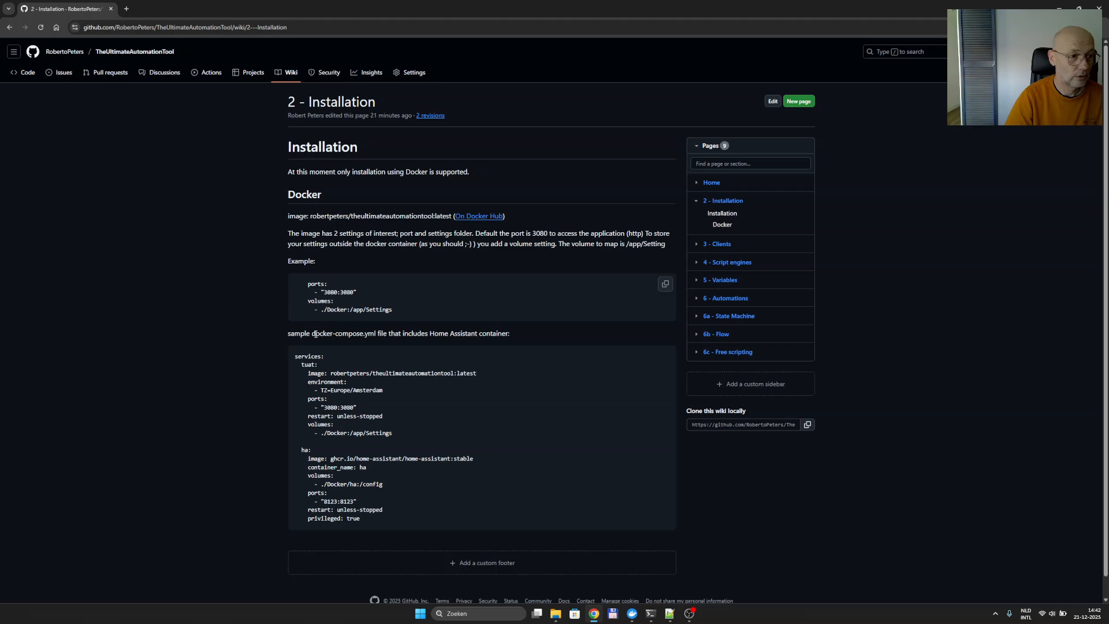
{"action": "left_click_drag", "start_coordinate": [313, 333], "coordinate": [377, 335]}
{"action": "left_click", "coordinate": [321, 333]}
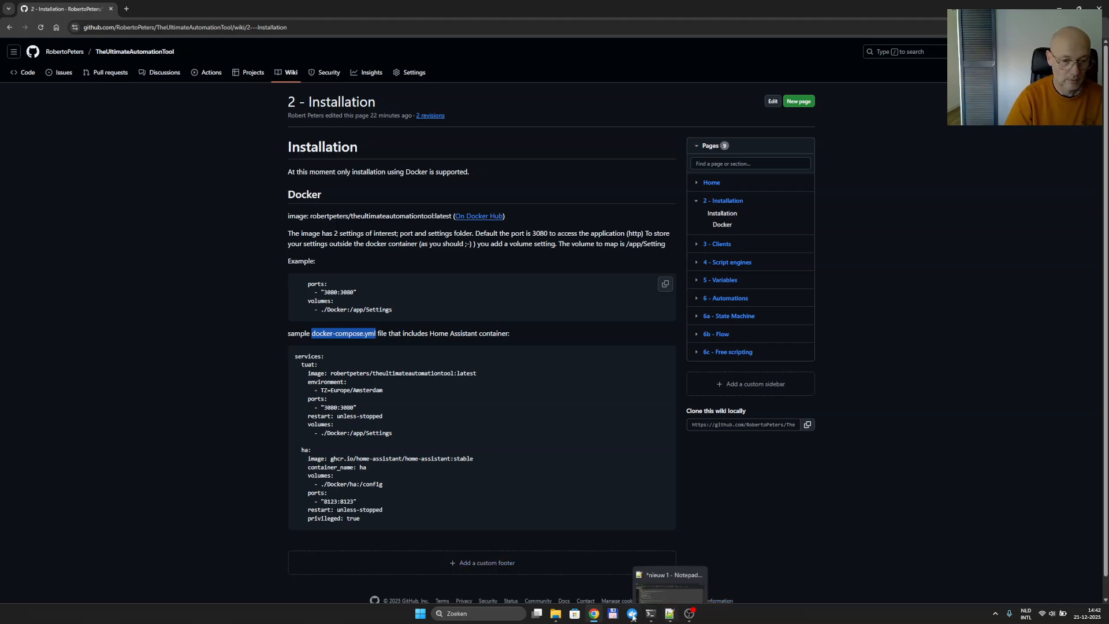
{"action": "left_click", "coordinate": [556, 615]}
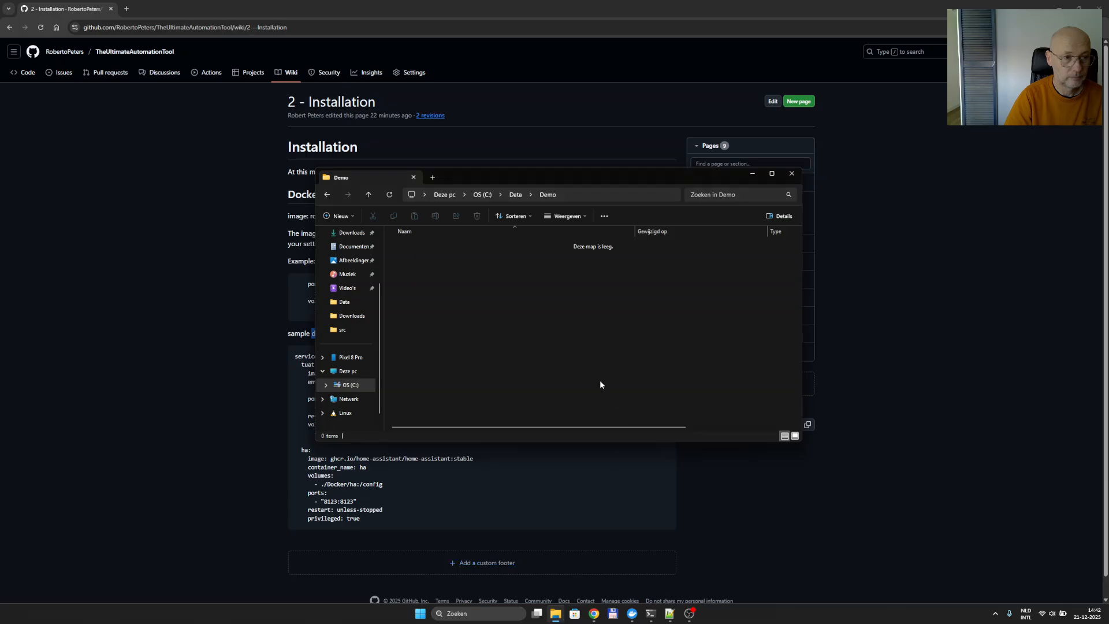
{"action": "left_click", "coordinate": [670, 613]}
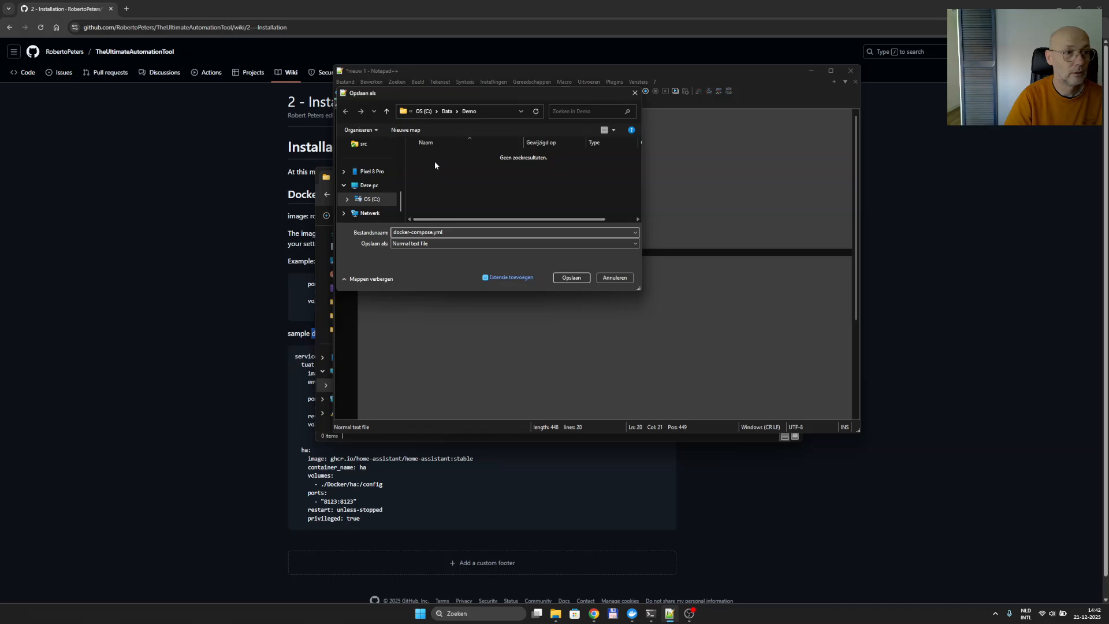
{"action": "left_click", "coordinate": [572, 278]}
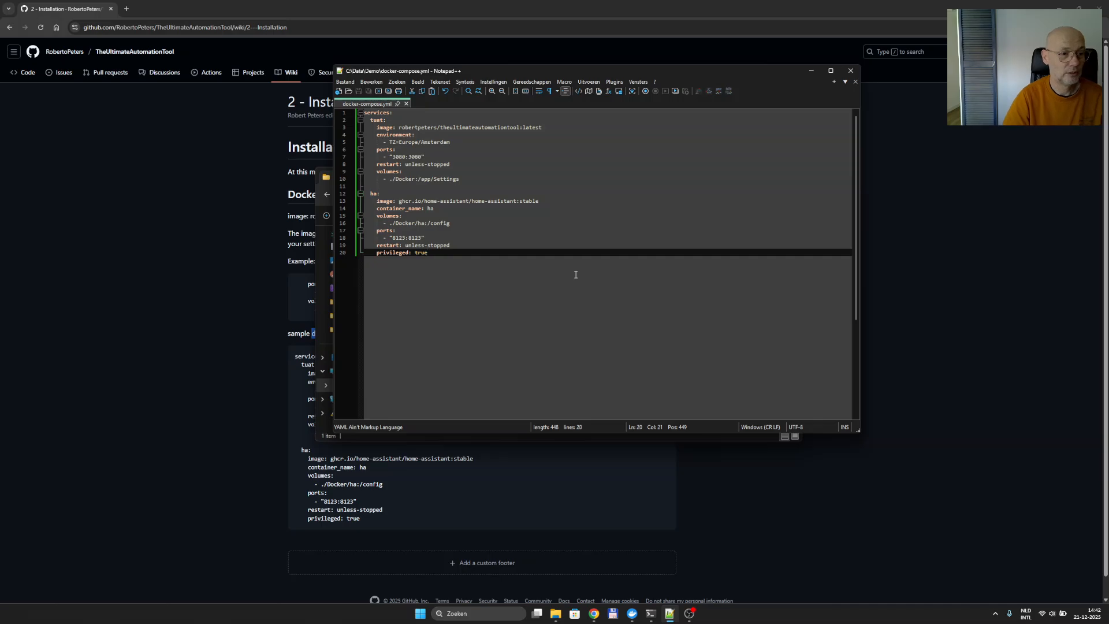
{"action": "left_click", "coordinate": [312, 296]}
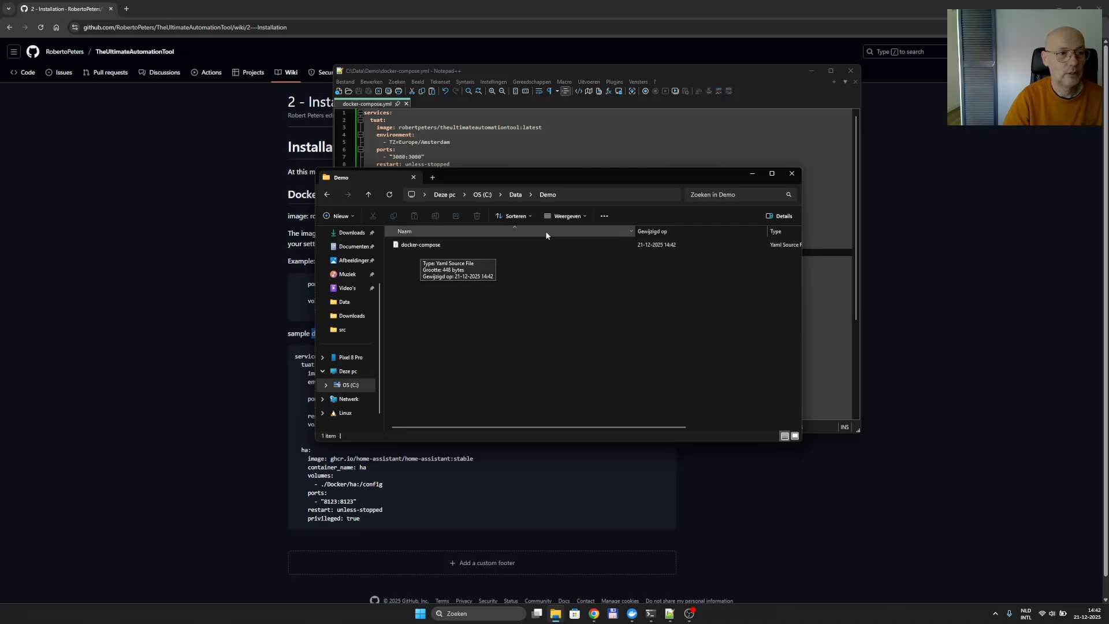
Launch a Command Prompt in the Demo folder by entering cmd in Explorer's address bar.
{"action": "left_click", "coordinate": [579, 199]}
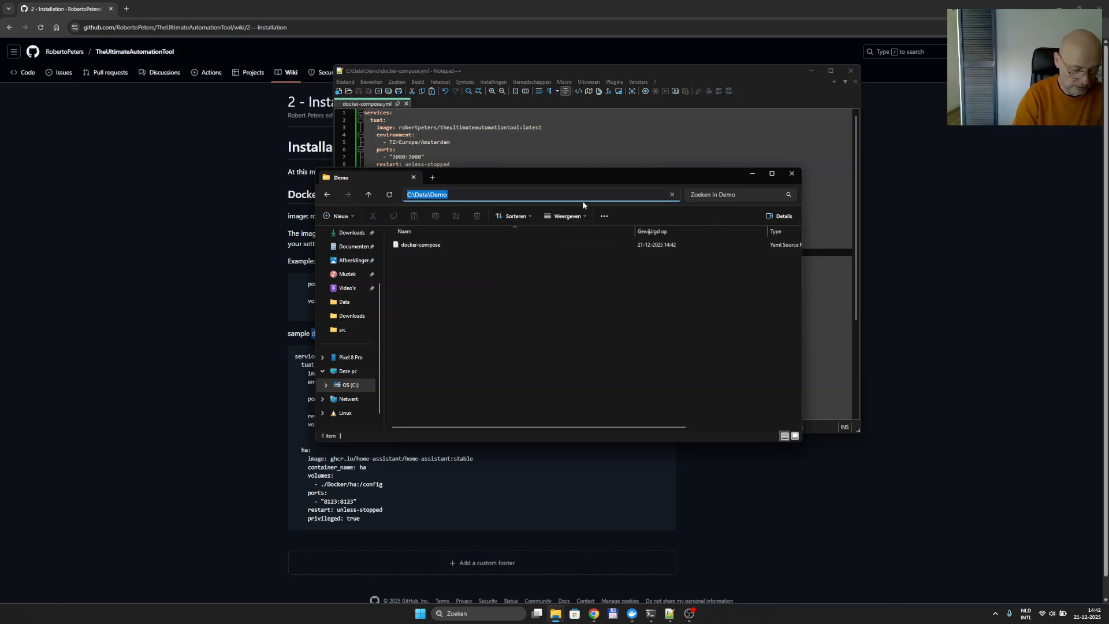
{"action": "type", "text": "cmd"}
{"action": "key", "text": "Return"}
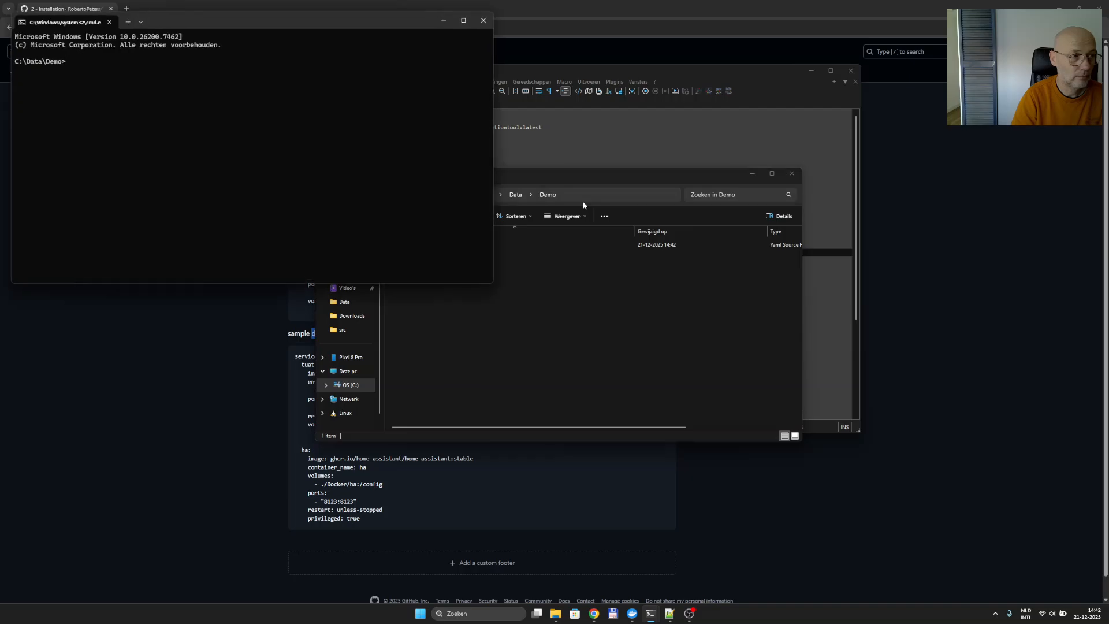
Run 'docker compose up -d' to start the ha and tuat containers, then check Docker Desktop.
{"action": "type", "text": "docker"}
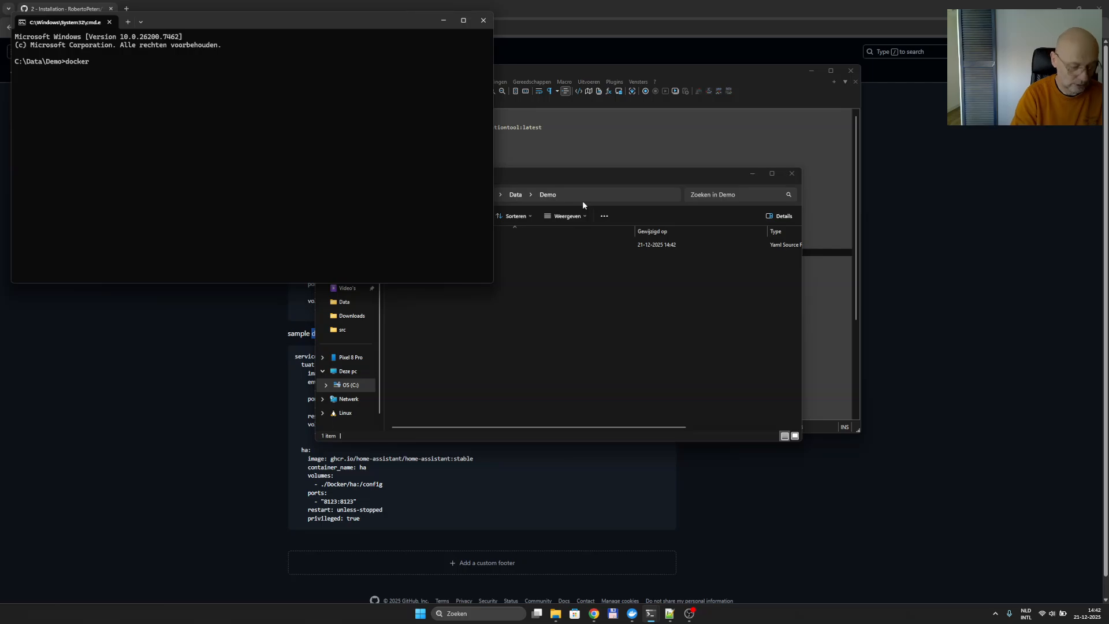
{"action": "type", "text": "comp"}
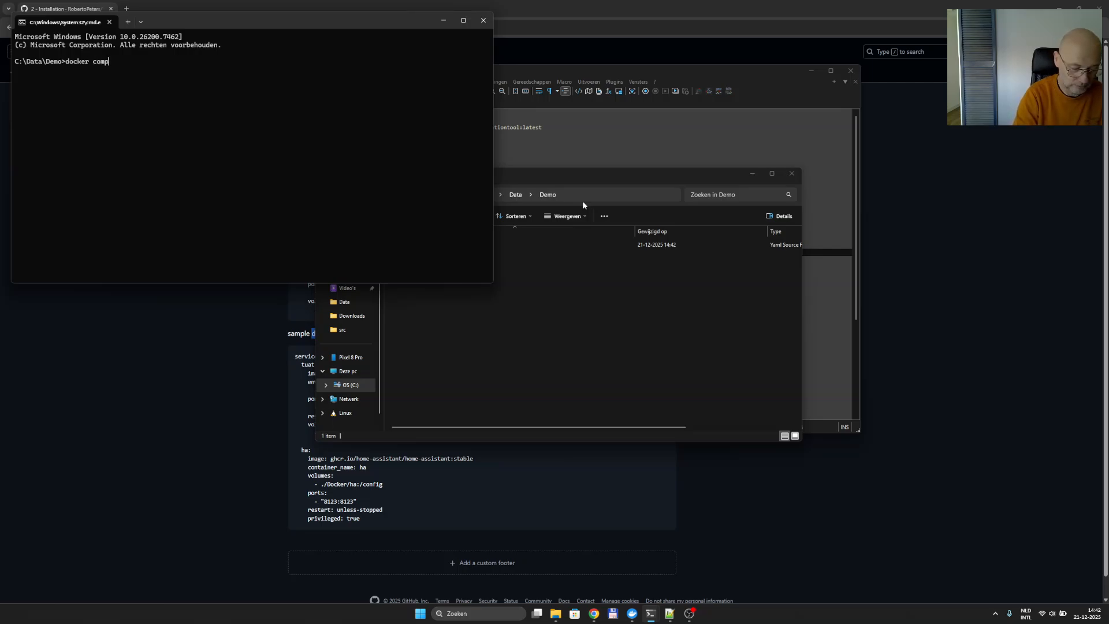
{"action": "type", "text": "ose"}
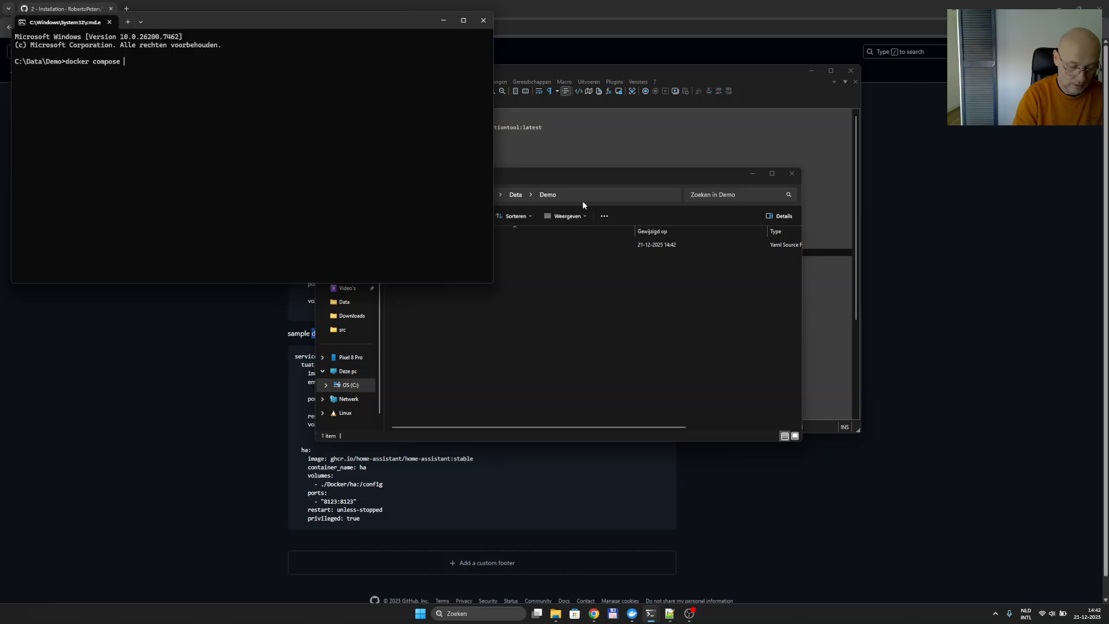
{"action": "type", "text": " u"}
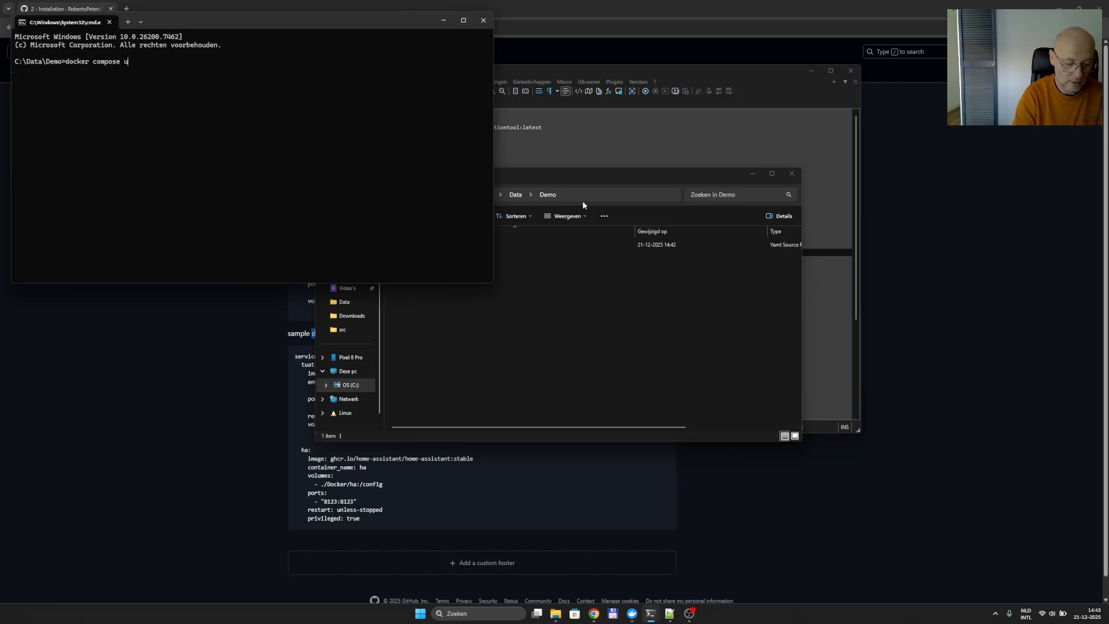
{"action": "type", "text": "p -d"}
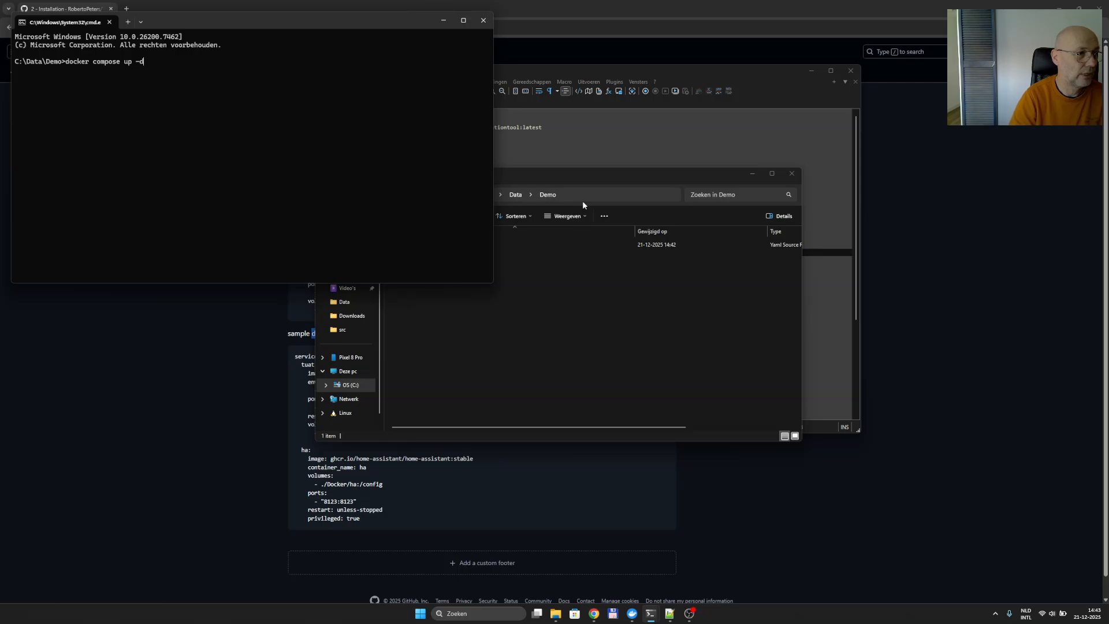
{"action": "key", "text": "Return"}
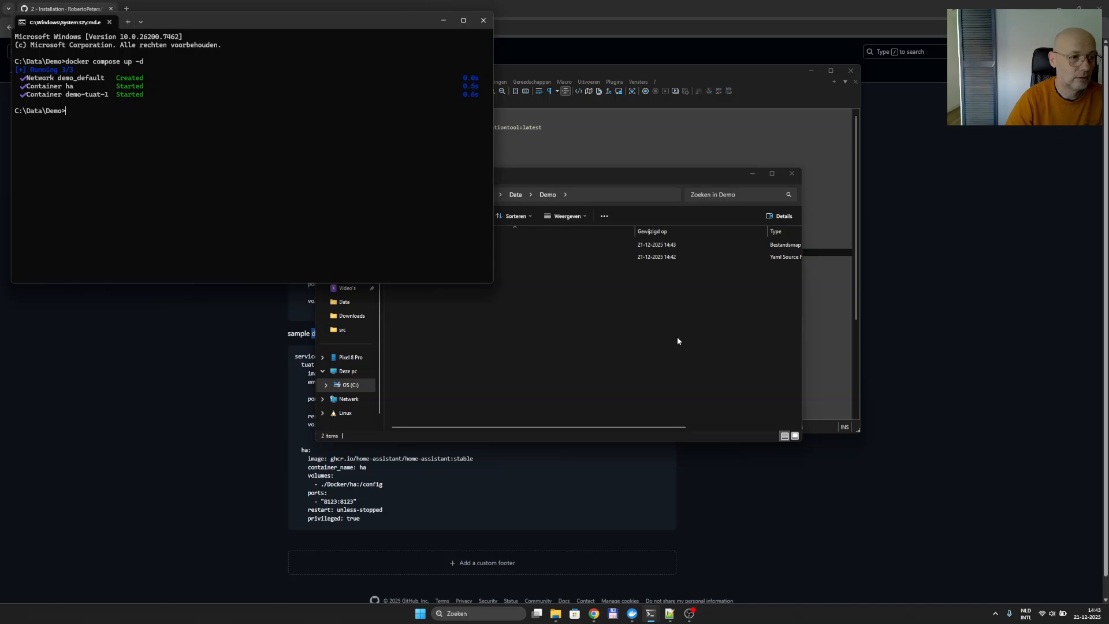
{"action": "left_click", "coordinate": [632, 613]}
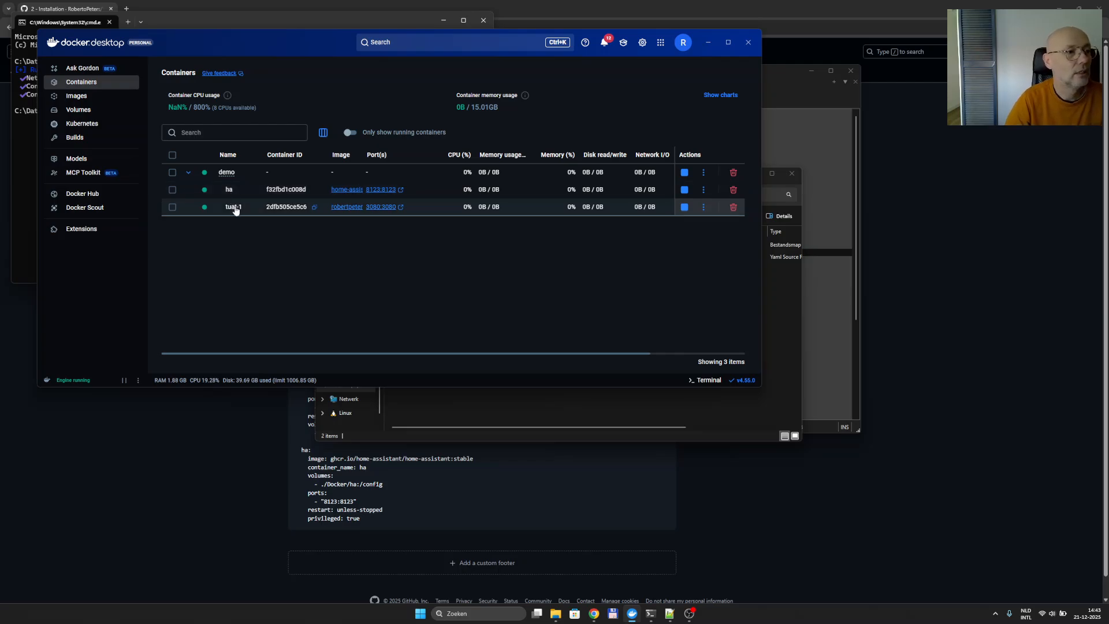
Browse TUAT's empty Clients and Variables lists at localhost:3080, then close its tab.
{"action": "left_click", "coordinate": [401, 207]}
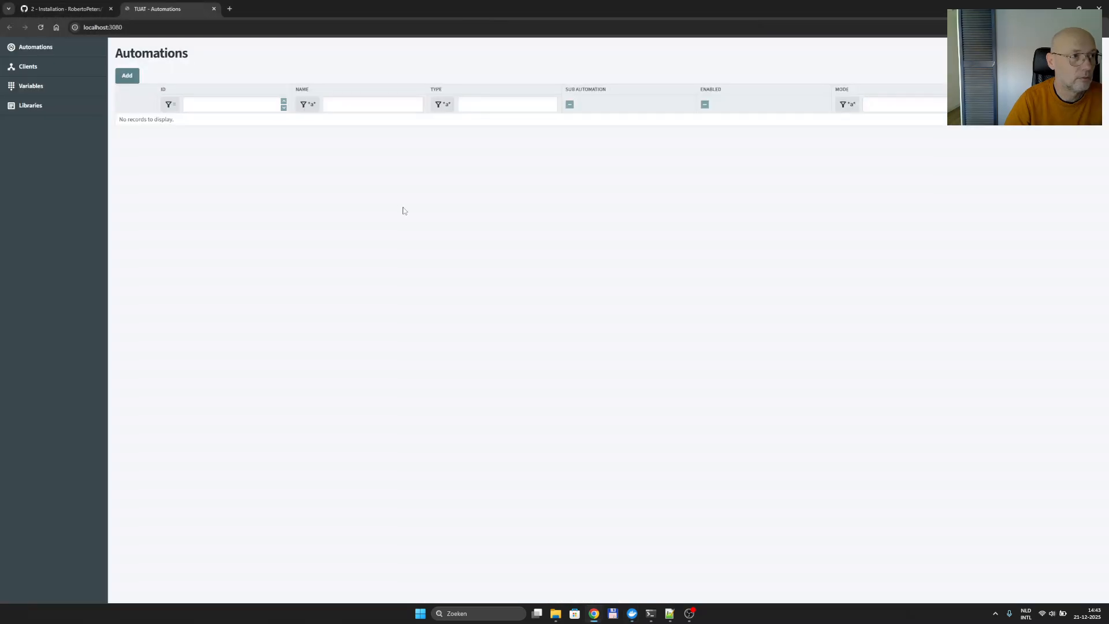
{"action": "left_click", "coordinate": [61, 67]}
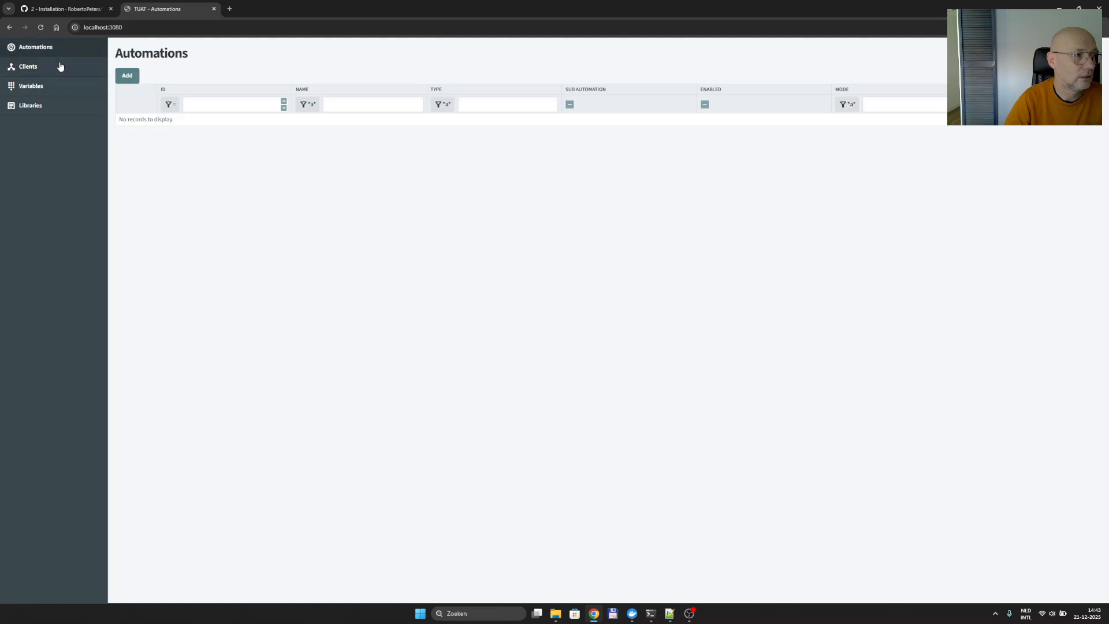
{"action": "left_click", "coordinate": [57, 85]}
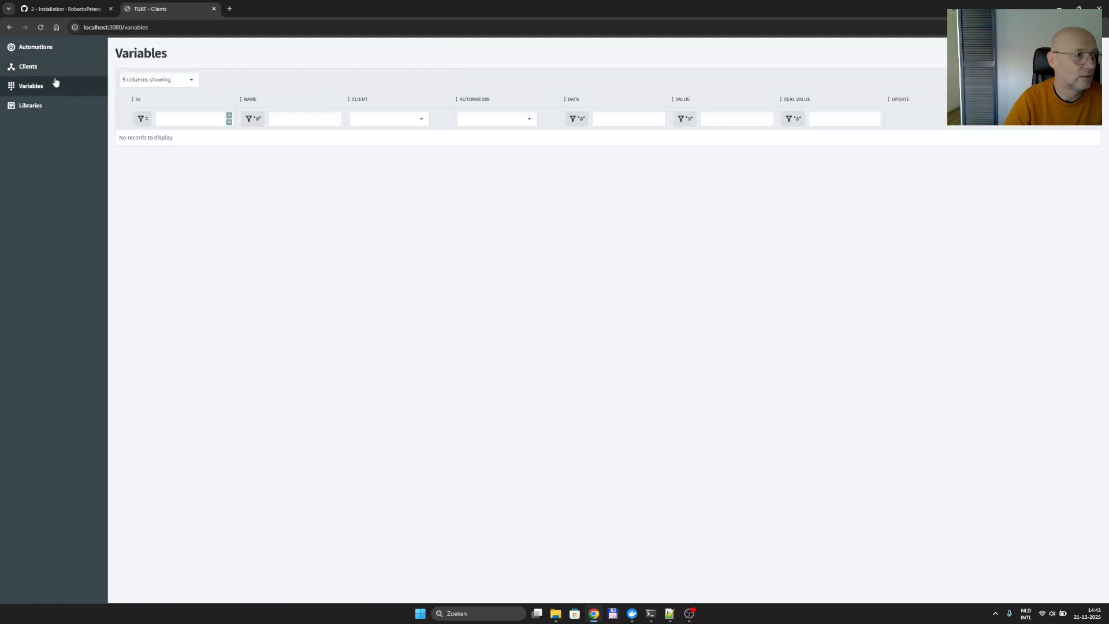
{"action": "left_click", "coordinate": [214, 9]}
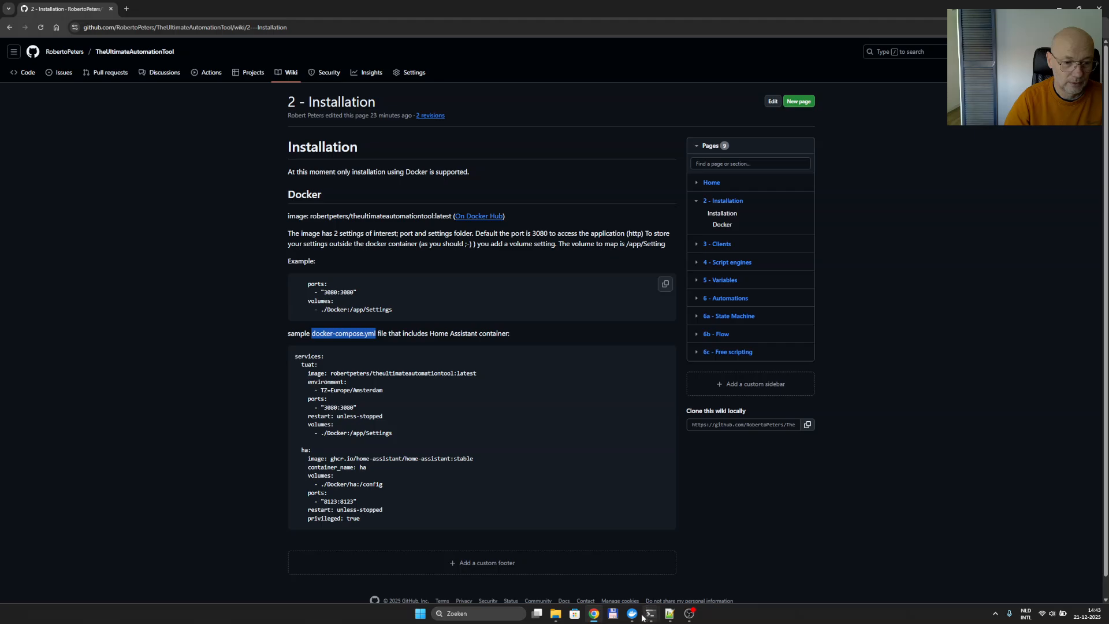
Load Home Assistant at localhost:8123 and create the owner account with a username and password.
{"action": "mouse_move", "coordinate": [634, 615]}
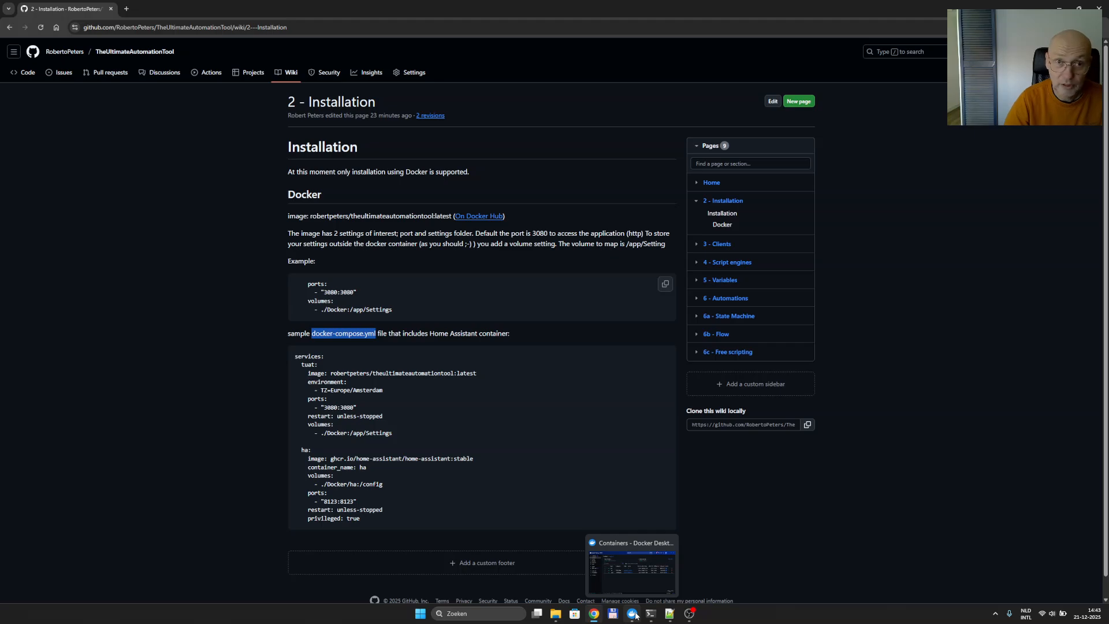
{"action": "left_click", "coordinate": [634, 614]}
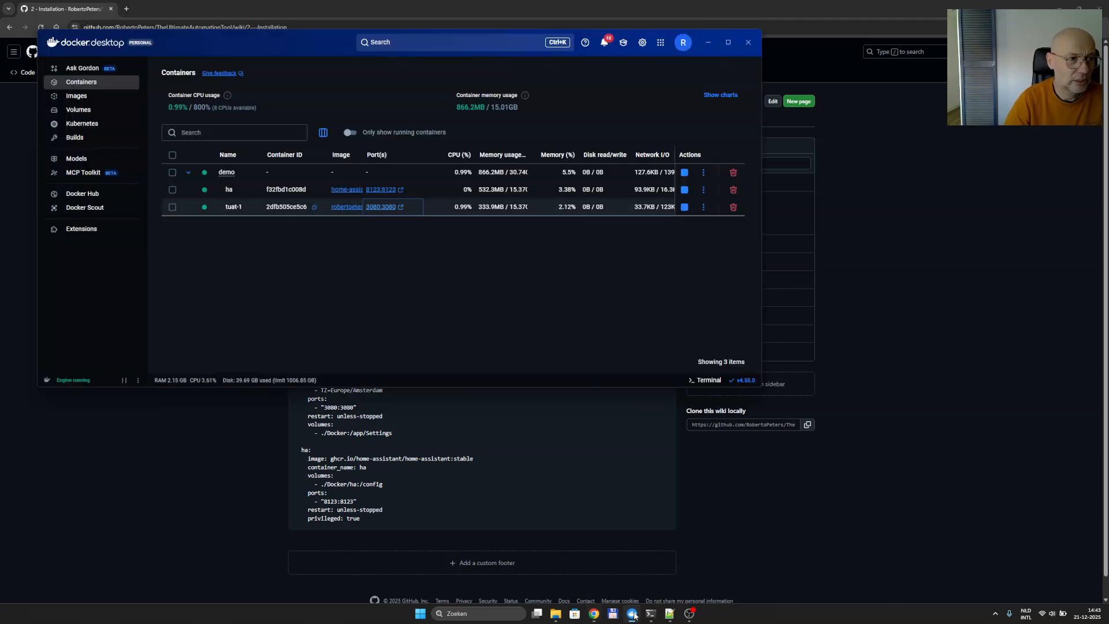
{"action": "left_click", "coordinate": [402, 190]}
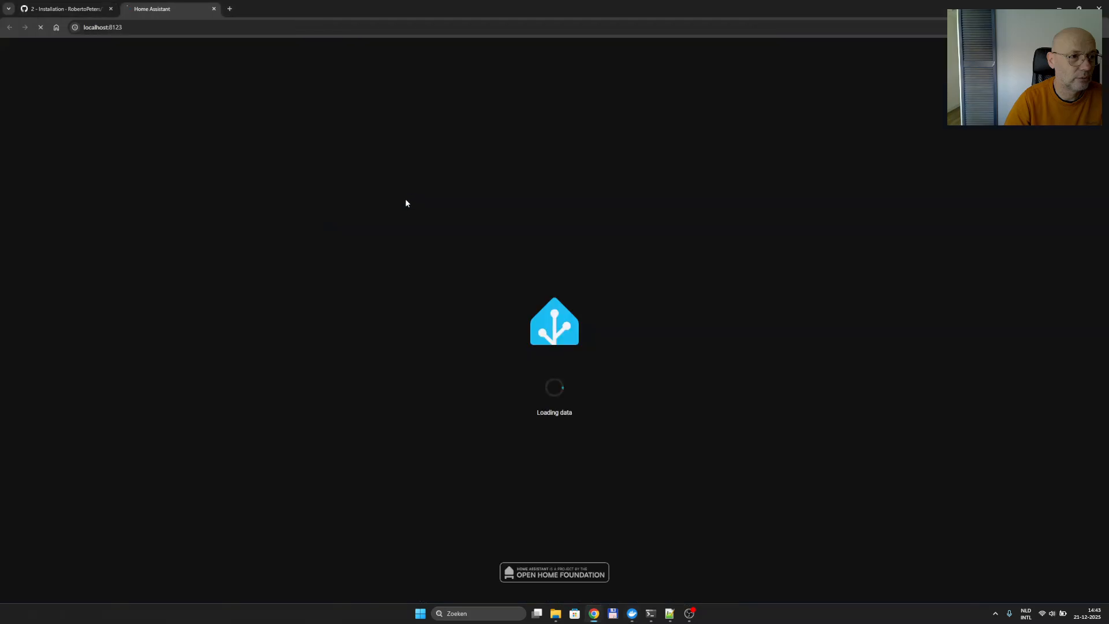
{"action": "left_click", "coordinate": [575, 172]}
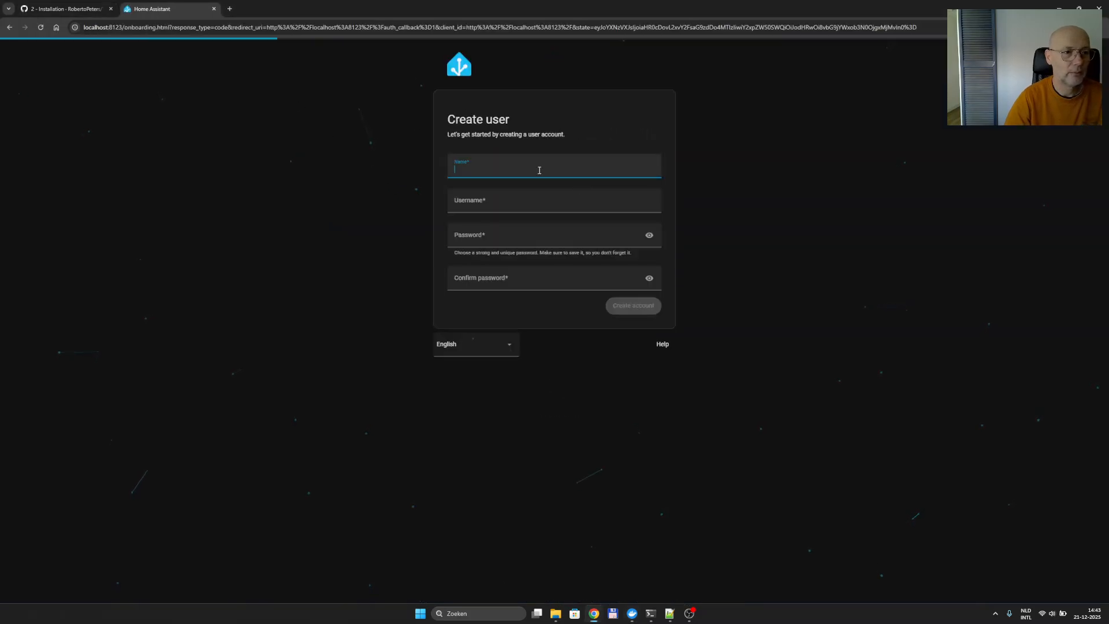
{"action": "type", "text": "robert"}
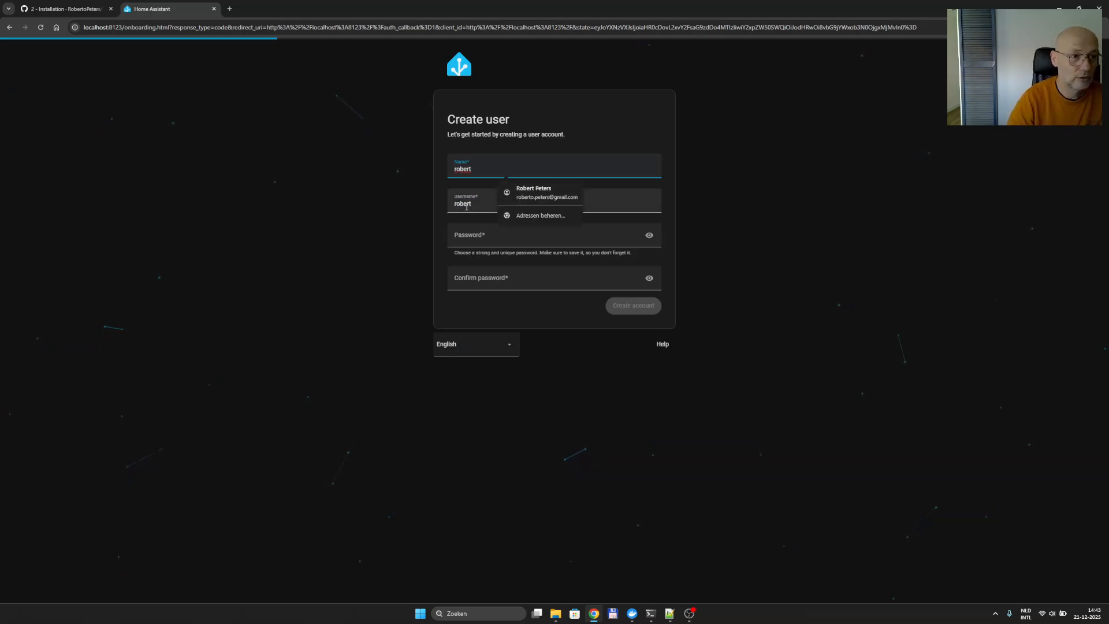
{"action": "left_click", "coordinate": [465, 234]}
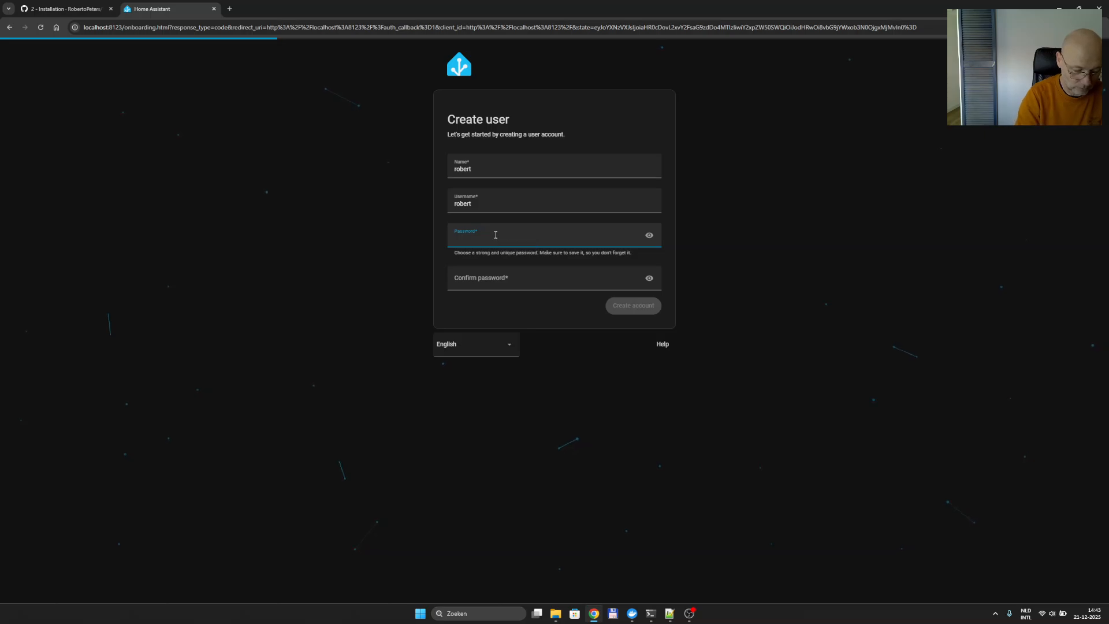
{"action": "type", "text": "••••••"}
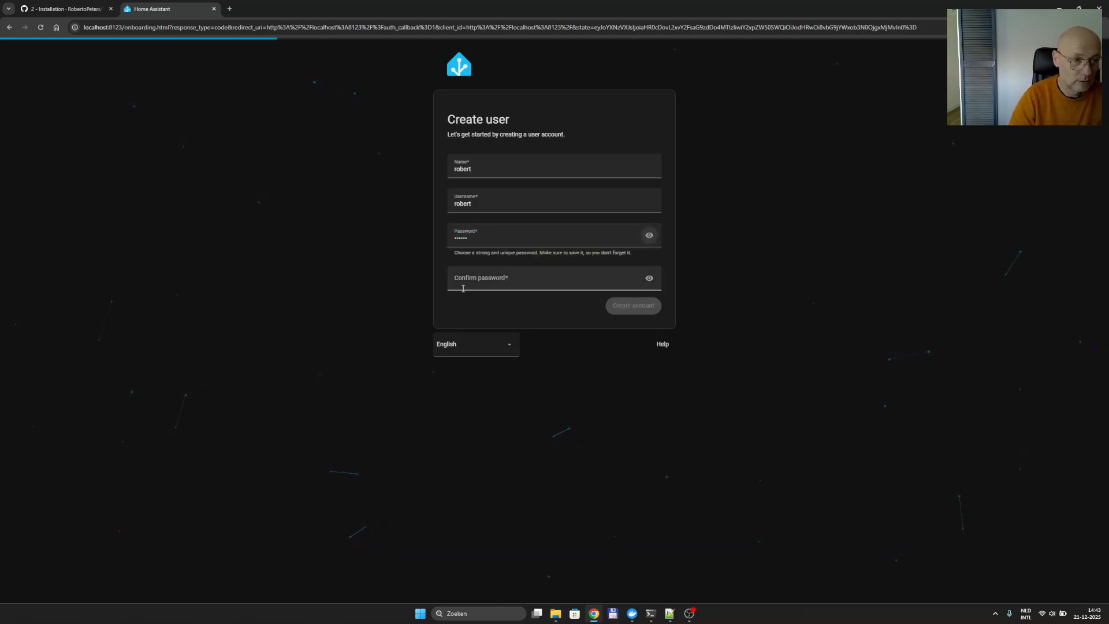
{"action": "left_click", "coordinate": [484, 276]}
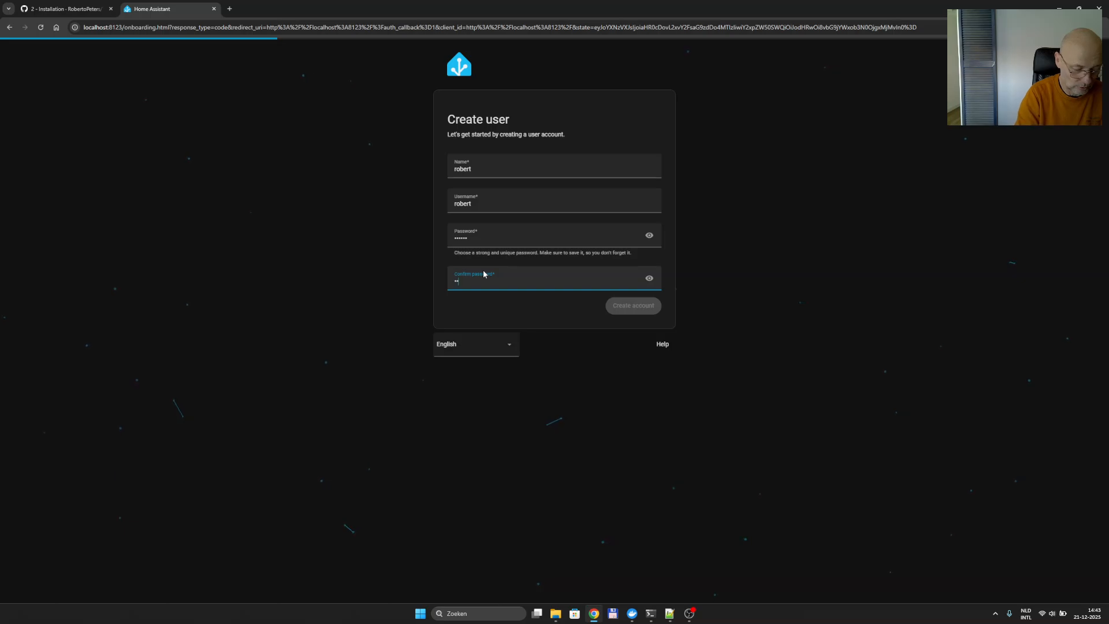
{"action": "type", "text": "••••••"}
{"action": "left_click", "coordinate": [628, 309]}
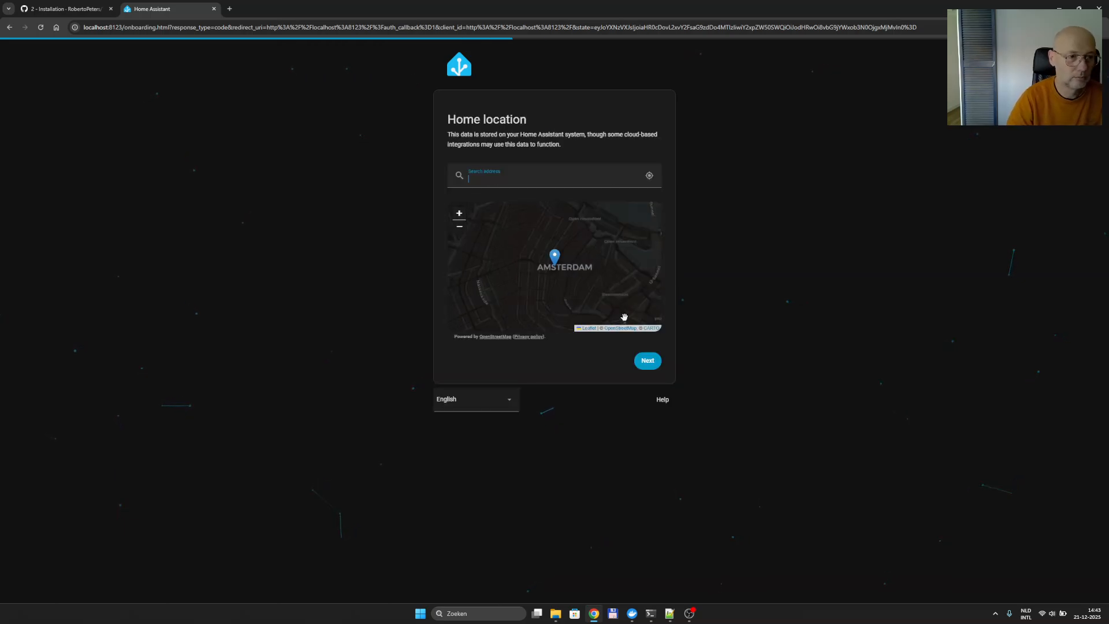
Accept the default location, keep Netherlands as country, skip analytics, and finish onboarding.
{"action": "left_click", "coordinate": [644, 358]}
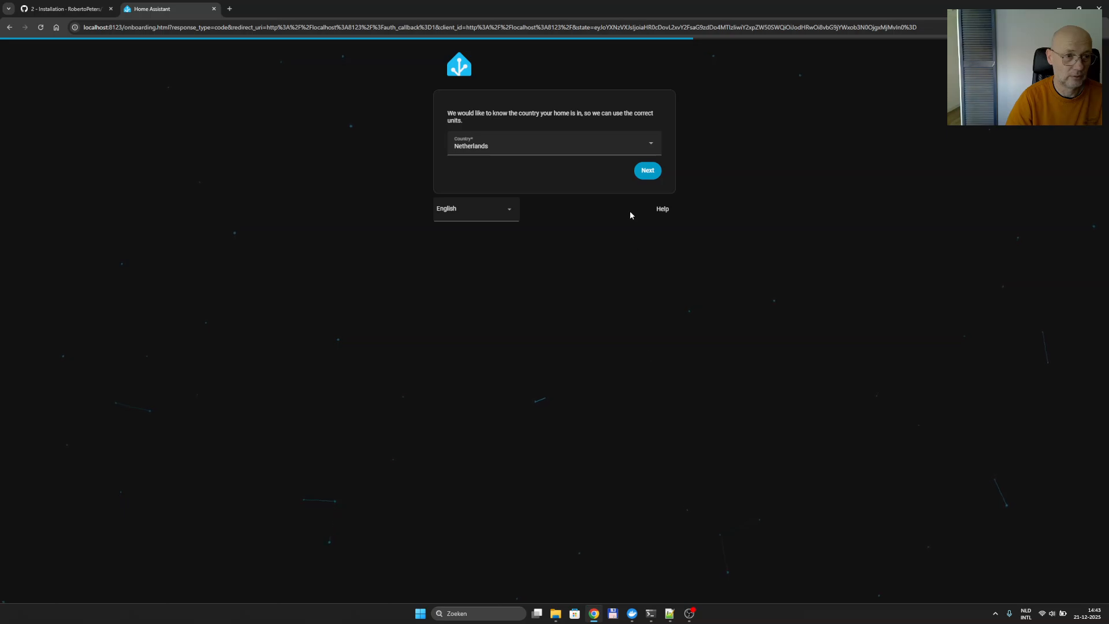
{"action": "left_click", "coordinate": [647, 171]}
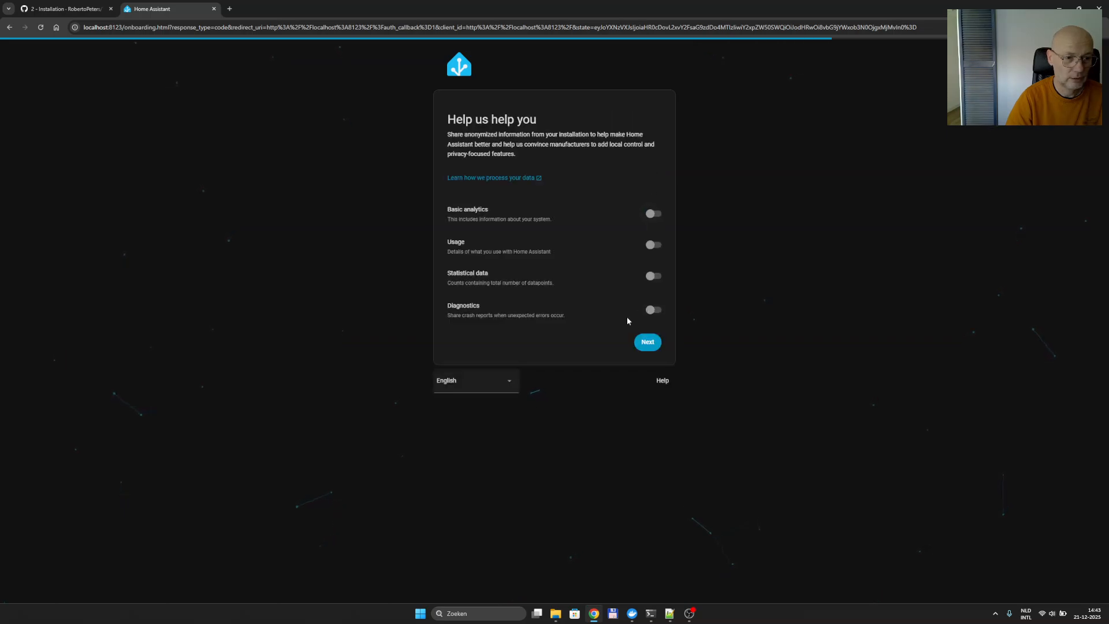
{"action": "left_click", "coordinate": [647, 342]}
{"action": "left_click", "coordinate": [640, 206]}
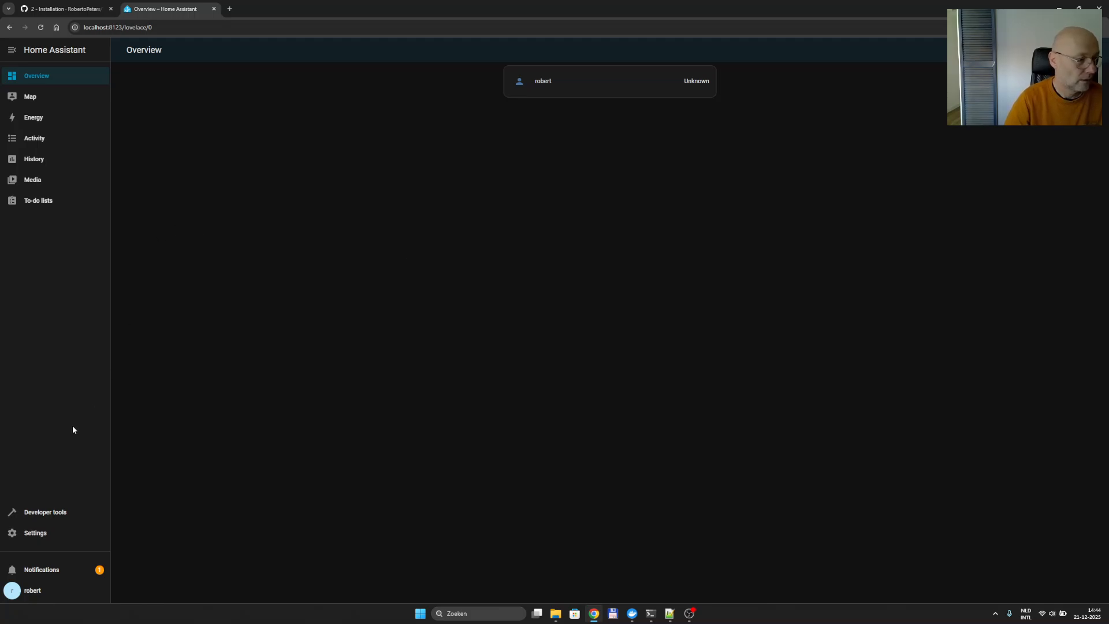
Go to Settings > Devices & services > Helpers.
{"action": "left_click", "coordinate": [37, 532]}
{"action": "left_click", "coordinate": [635, 124]}
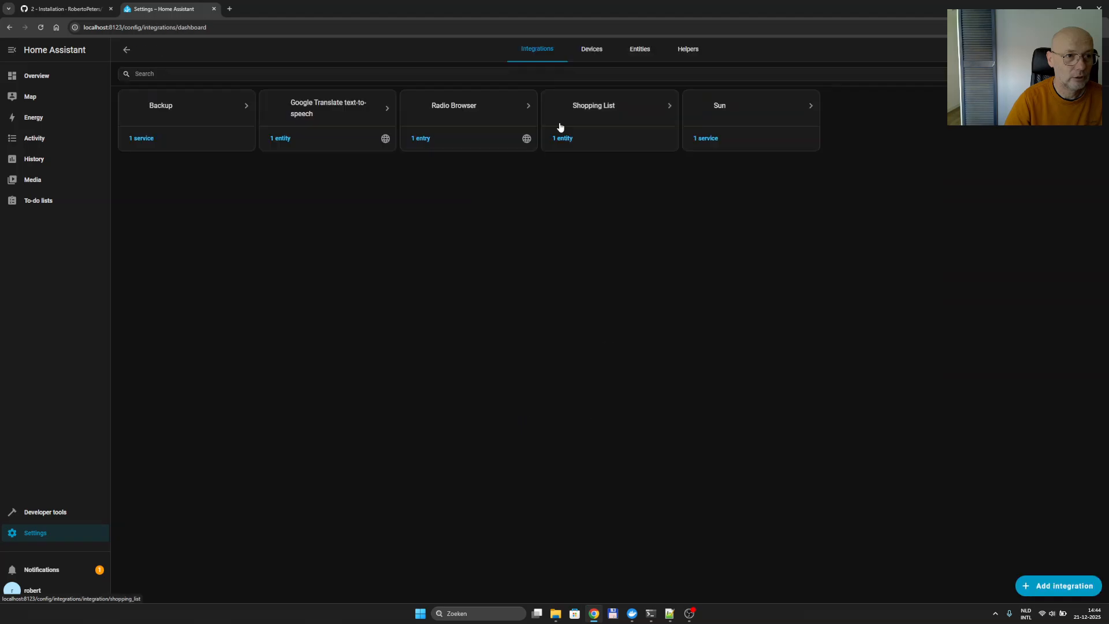
{"action": "left_click", "coordinate": [692, 55]}
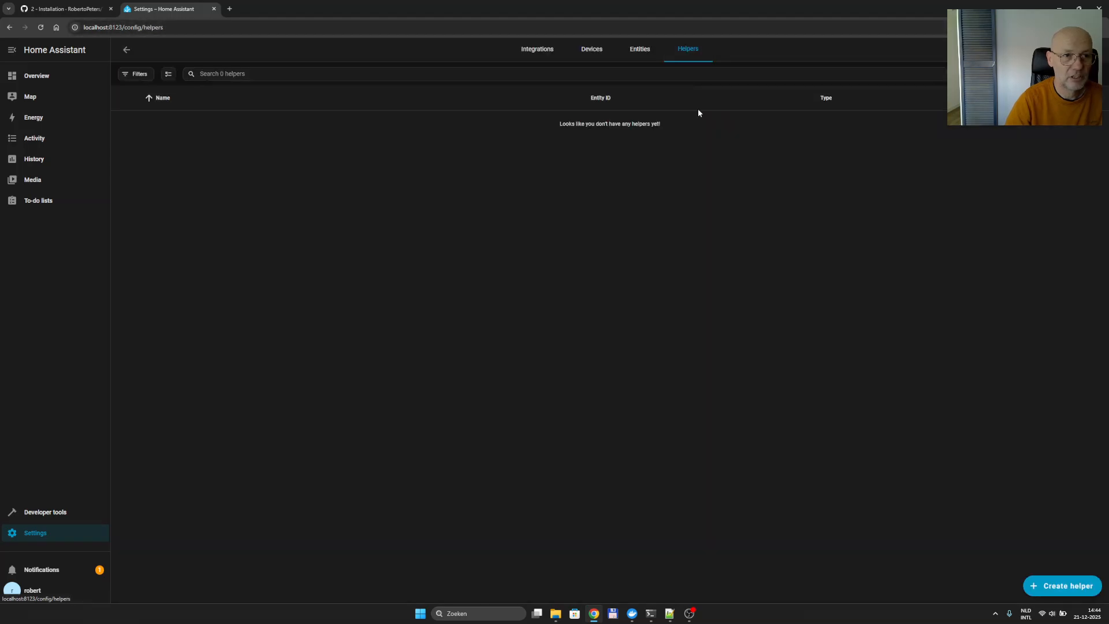
Create a Toggle helper named bool1.
{"action": "left_click", "coordinate": [1057, 586]}
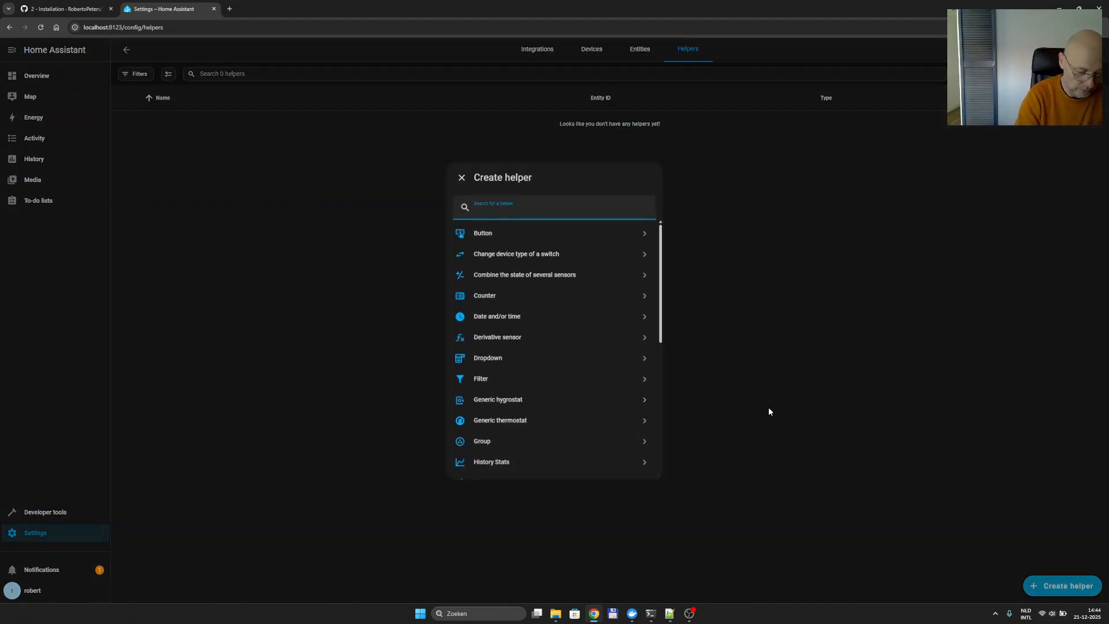
{"action": "type", "text": "bool"}
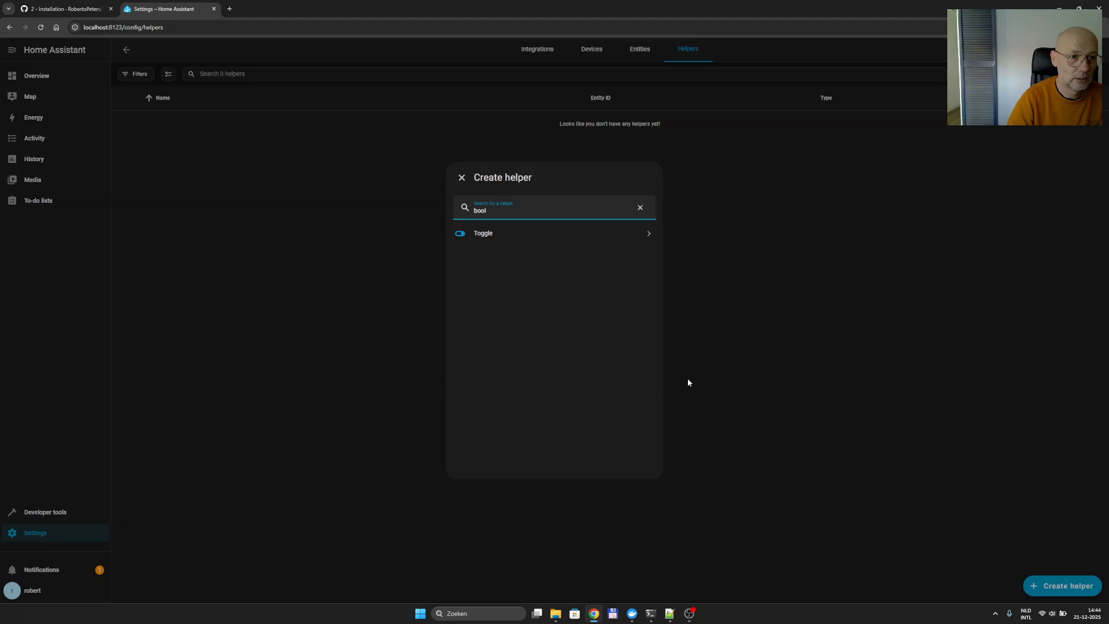
{"action": "left_click", "coordinate": [577, 232]}
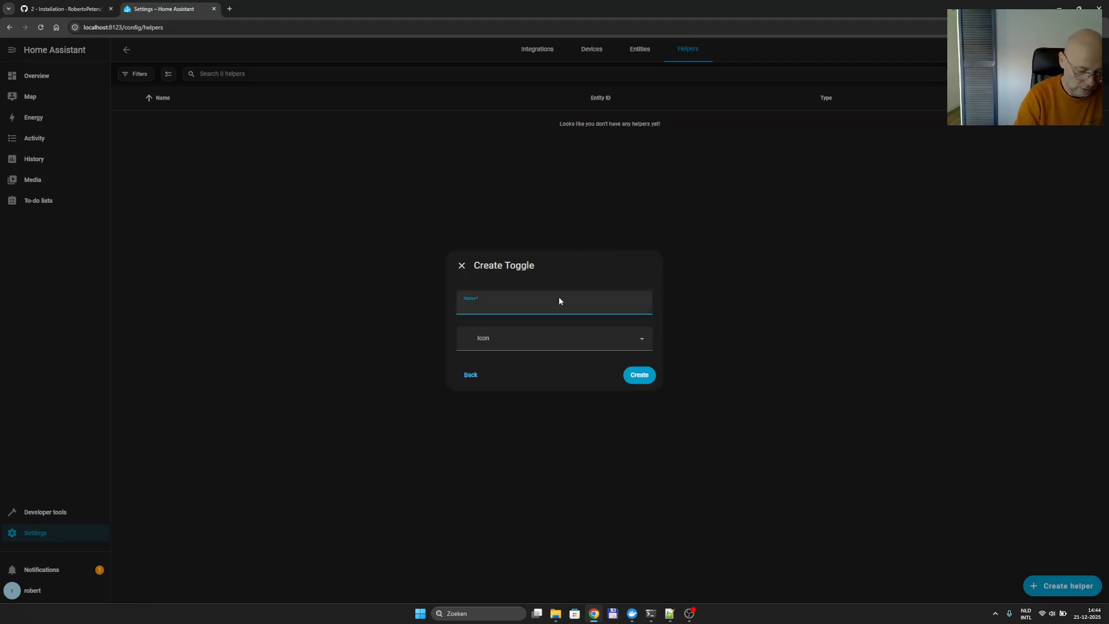
{"action": "type", "text": "bool1"}
{"action": "left_click", "coordinate": [640, 376]}
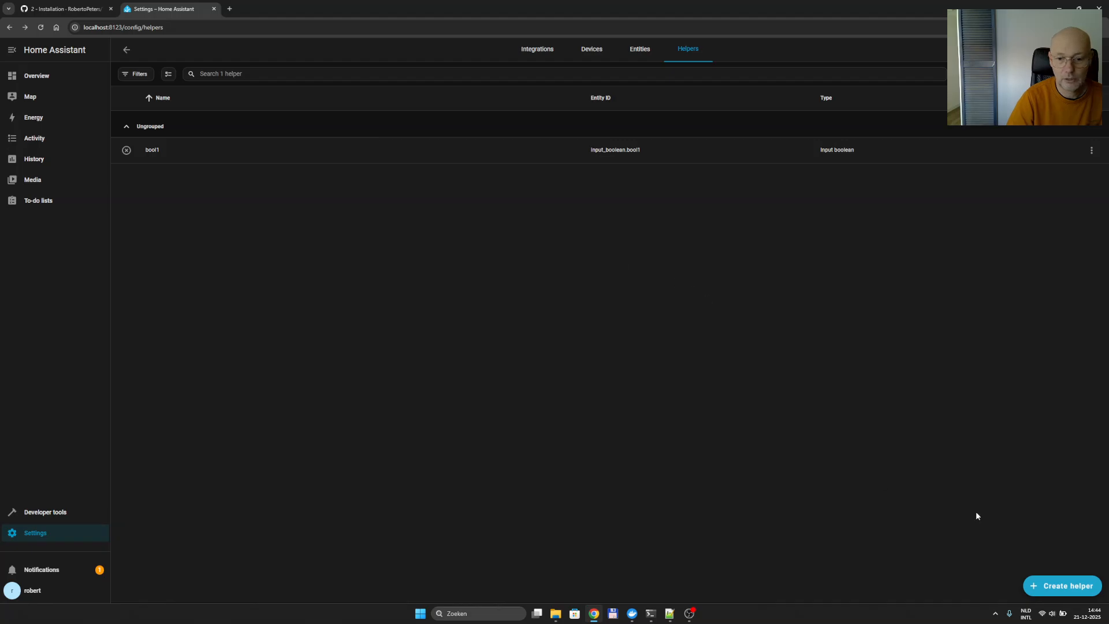
Create a Number helper named number1.
{"action": "left_click", "coordinate": [1064, 587]}
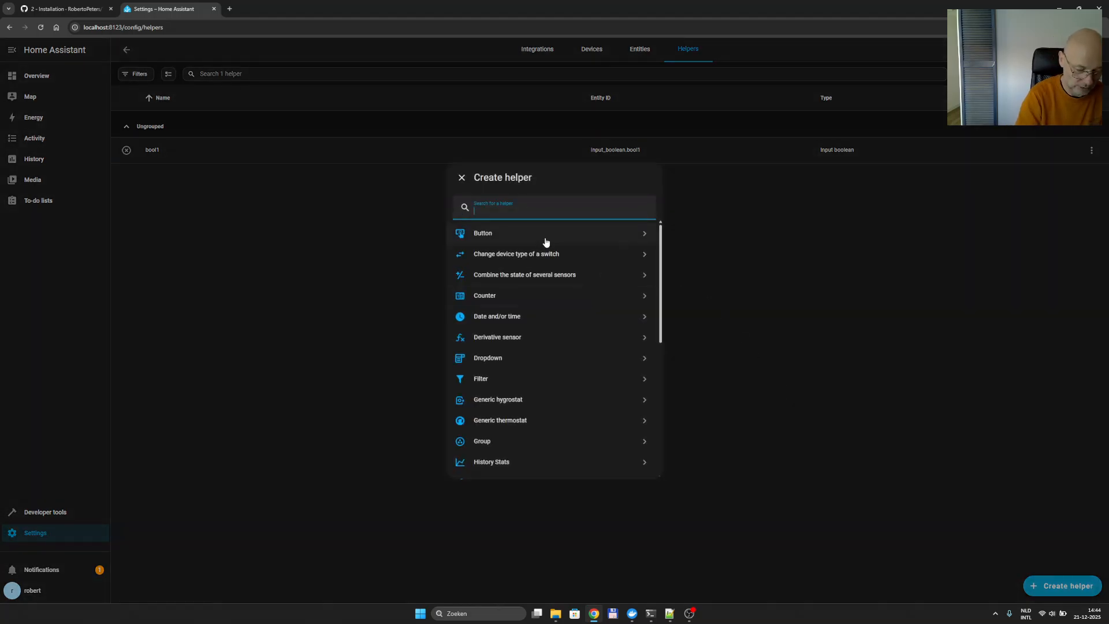
{"action": "type", "text": "Inp"}
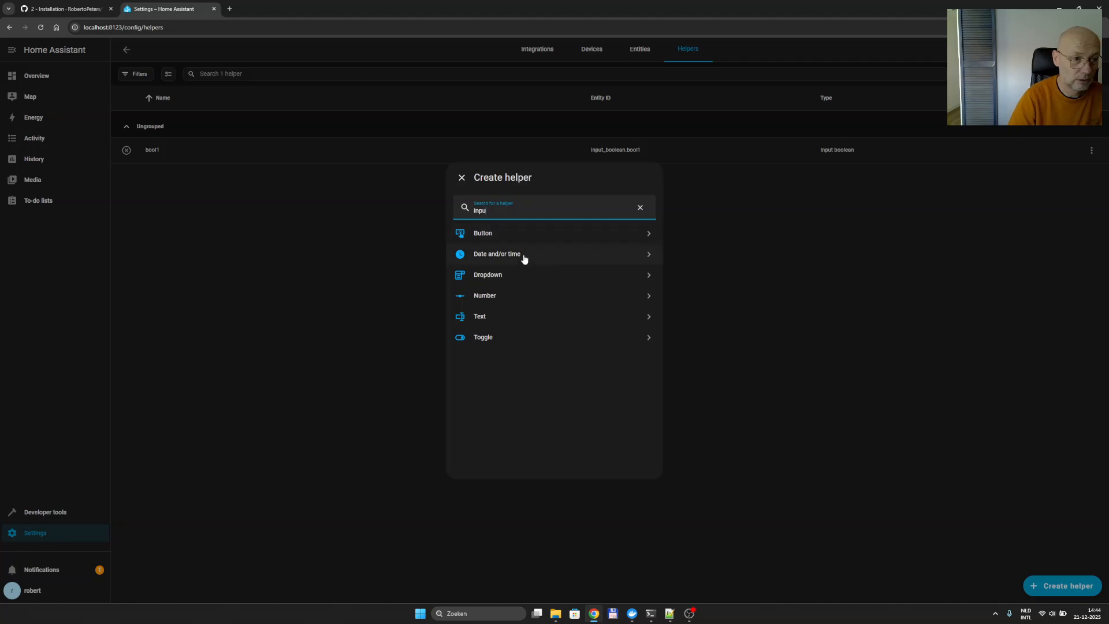
{"action": "left_click", "coordinate": [498, 296]}
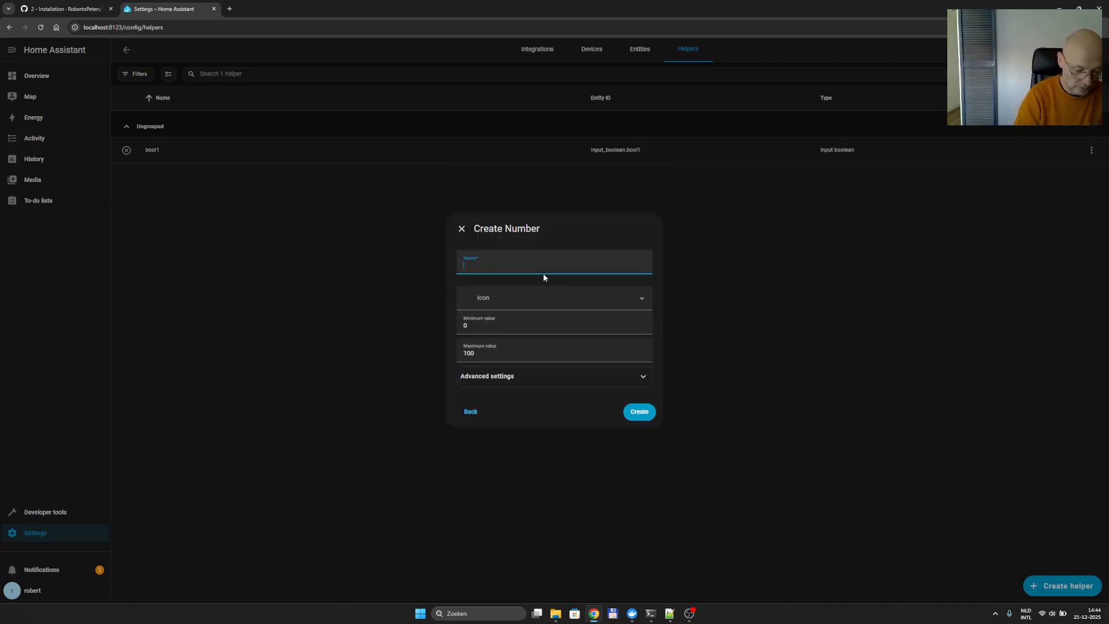
{"action": "type", "text": "number1"}
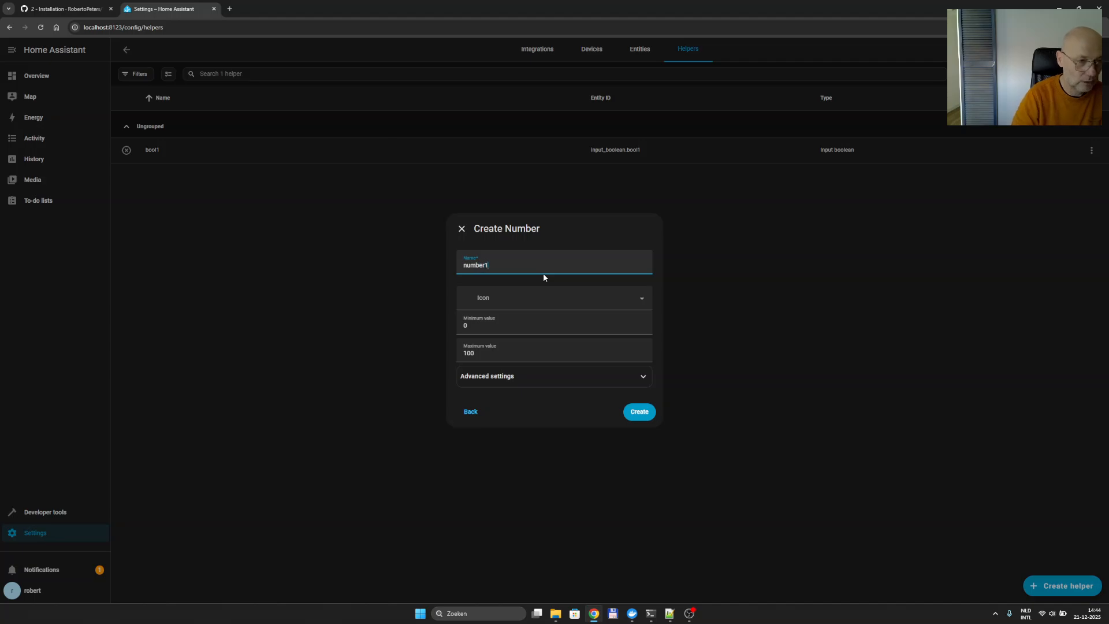
{"action": "left_click", "coordinate": [639, 412]}
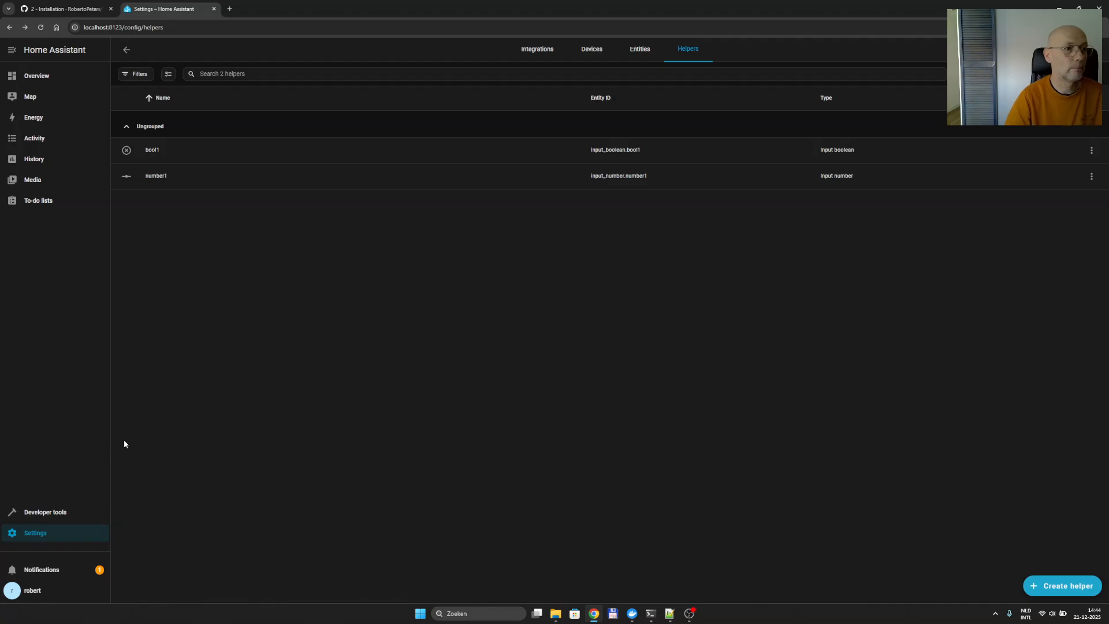
{"action": "left_click", "coordinate": [50, 589]}
Create a long-lived access token named tuat in the profile's Security settings and copy it.
{"action": "left_click", "coordinate": [631, 57]}
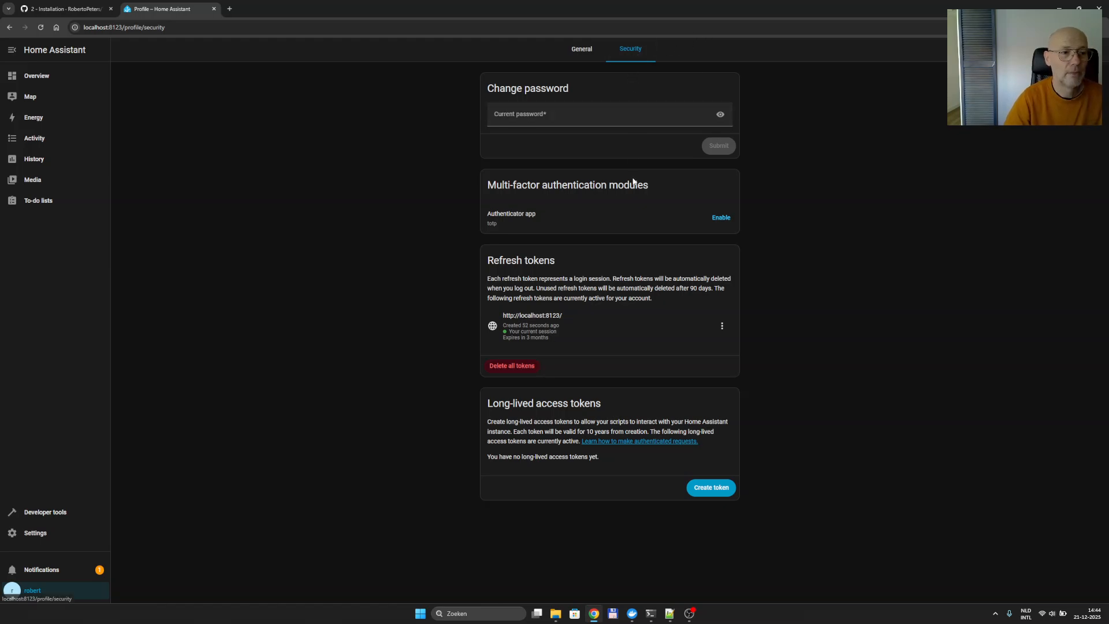
{"action": "left_click", "coordinate": [709, 489]}
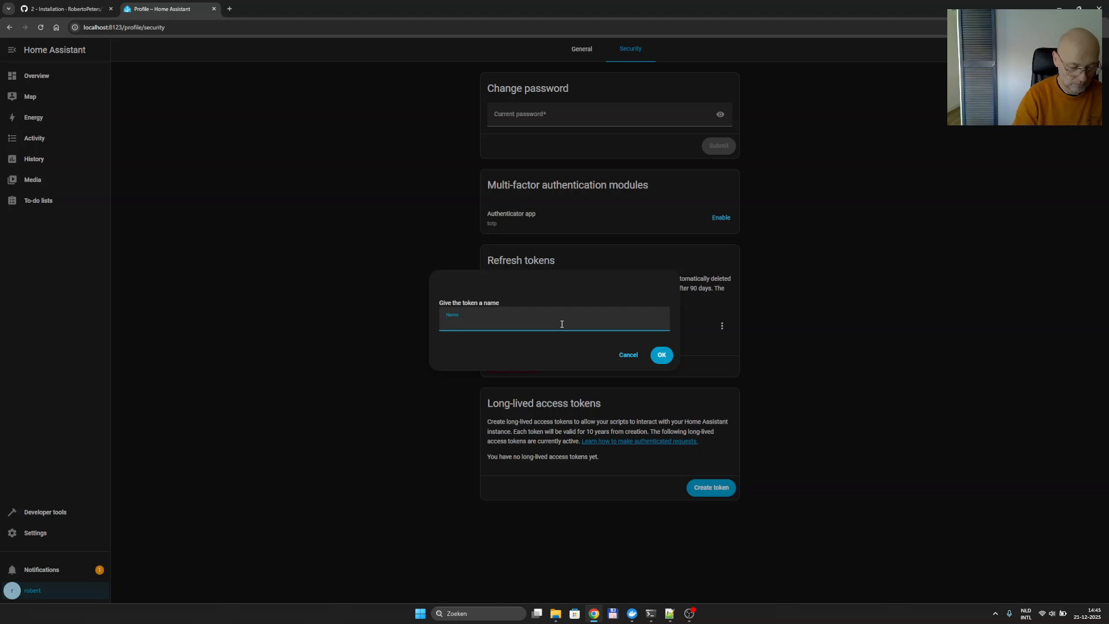
{"action": "type", "text": "tuat"}
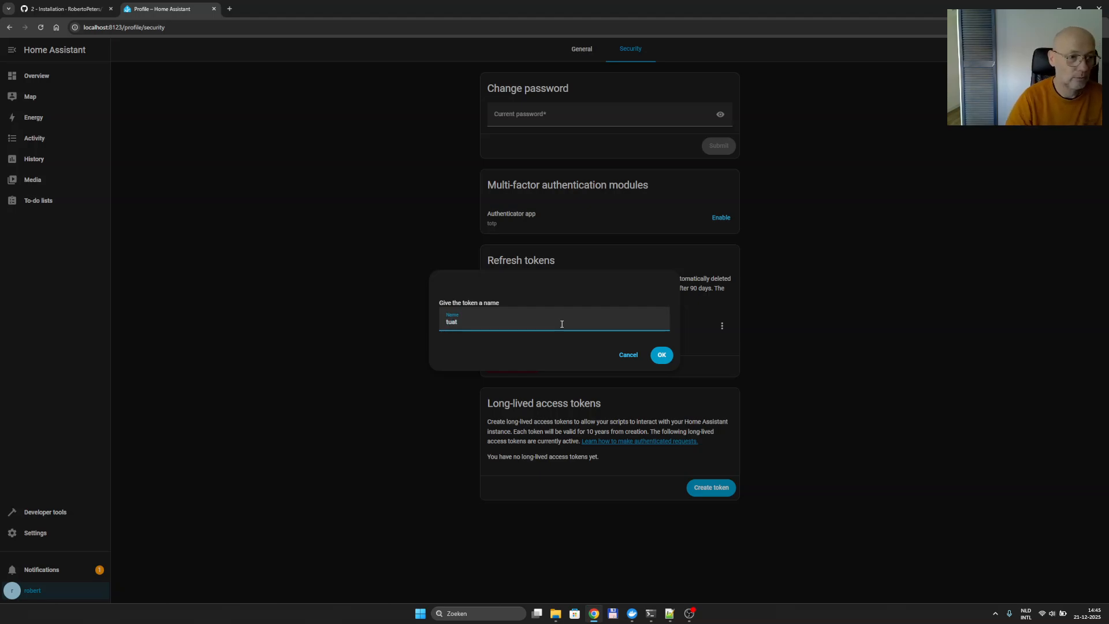
{"action": "left_click", "coordinate": [661, 355]}
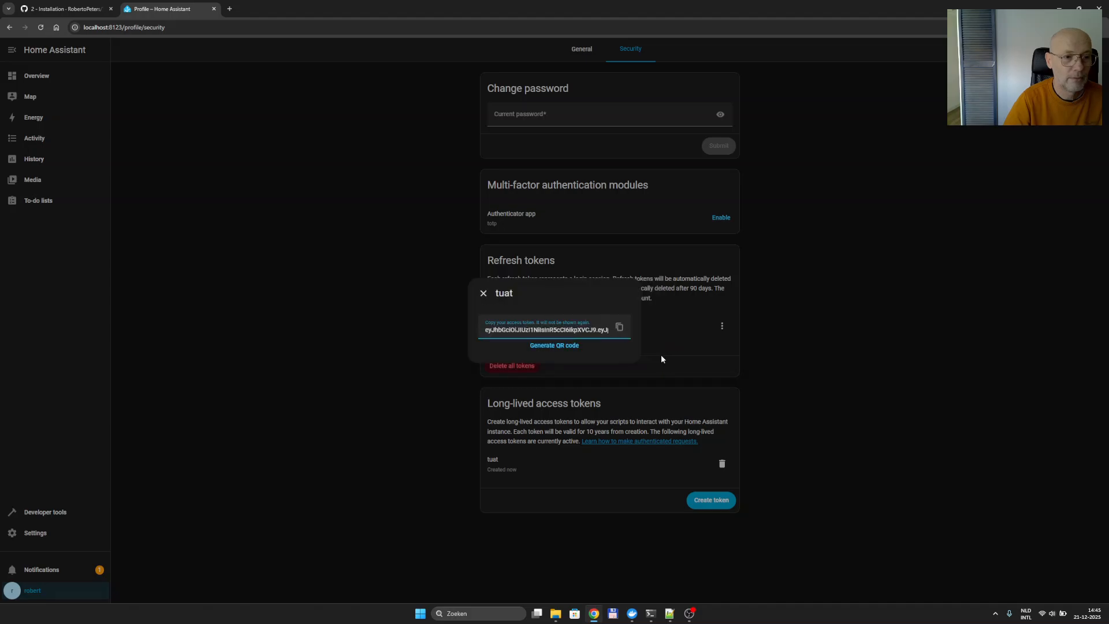
{"action": "left_click", "coordinate": [619, 328]}
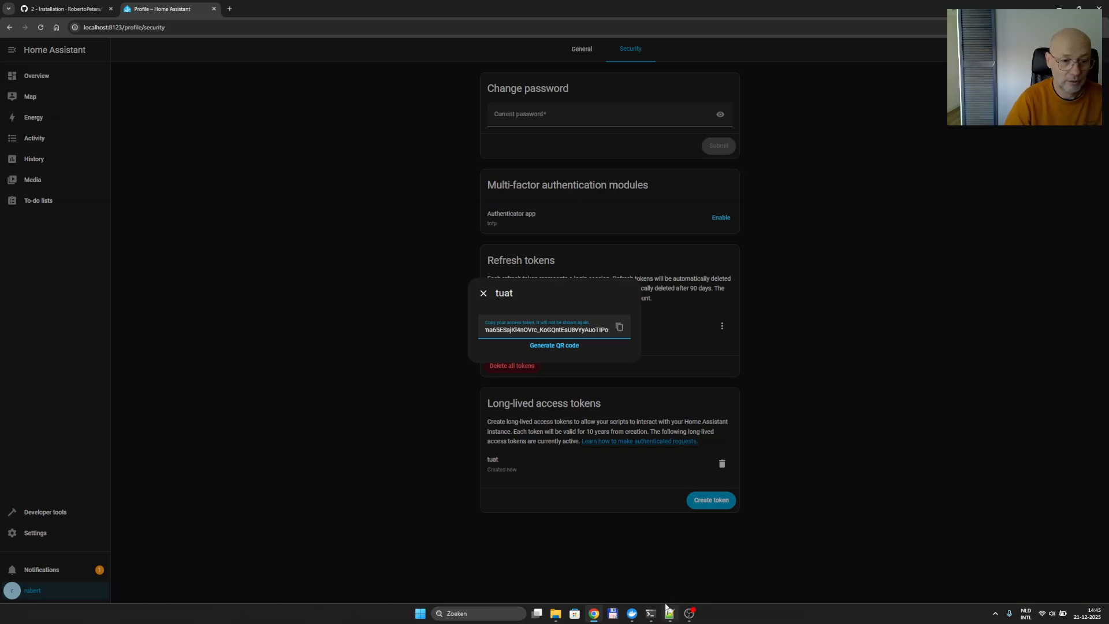
{"action": "left_click", "coordinate": [632, 613]}
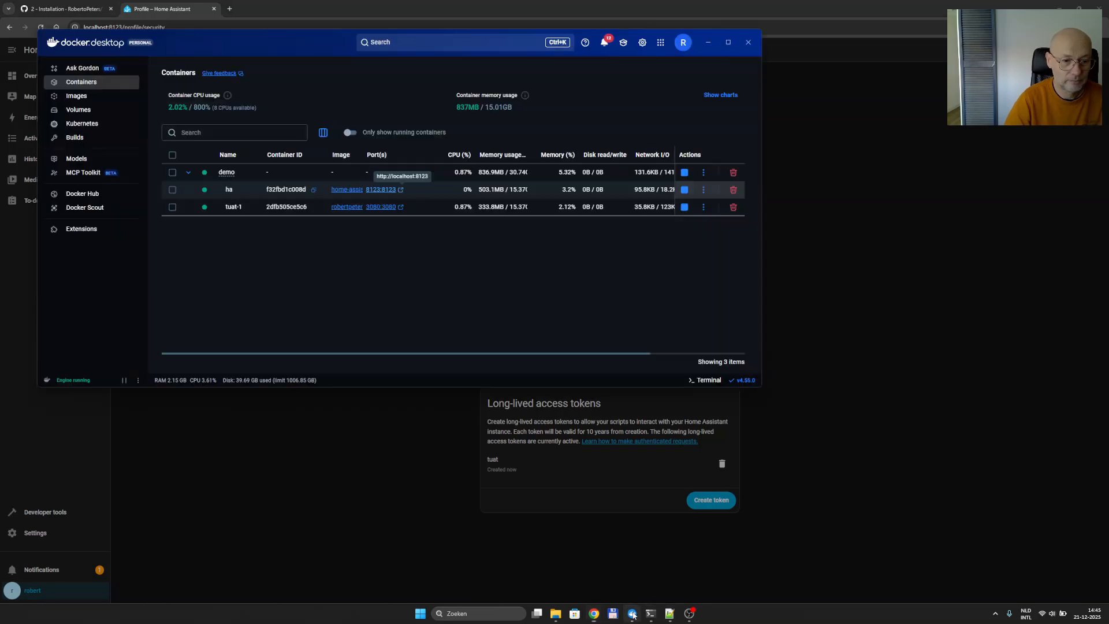
On TUAT's Clients page at localhost:3080, begin adding a client and expand the Type list.
{"action": "left_click", "coordinate": [402, 207]}
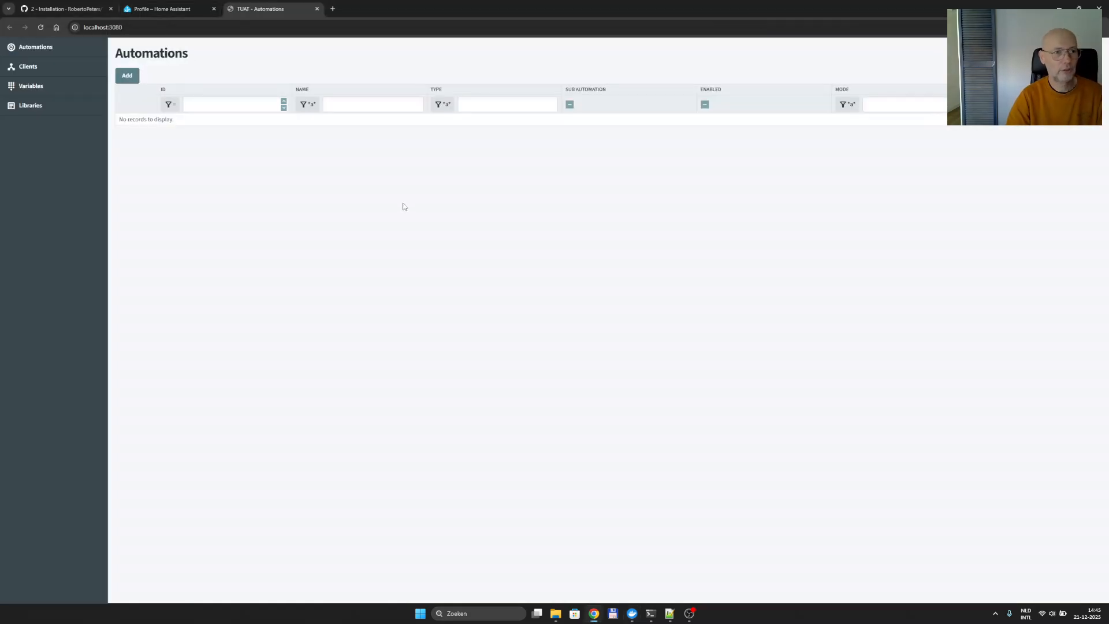
{"action": "left_click", "coordinate": [54, 68]}
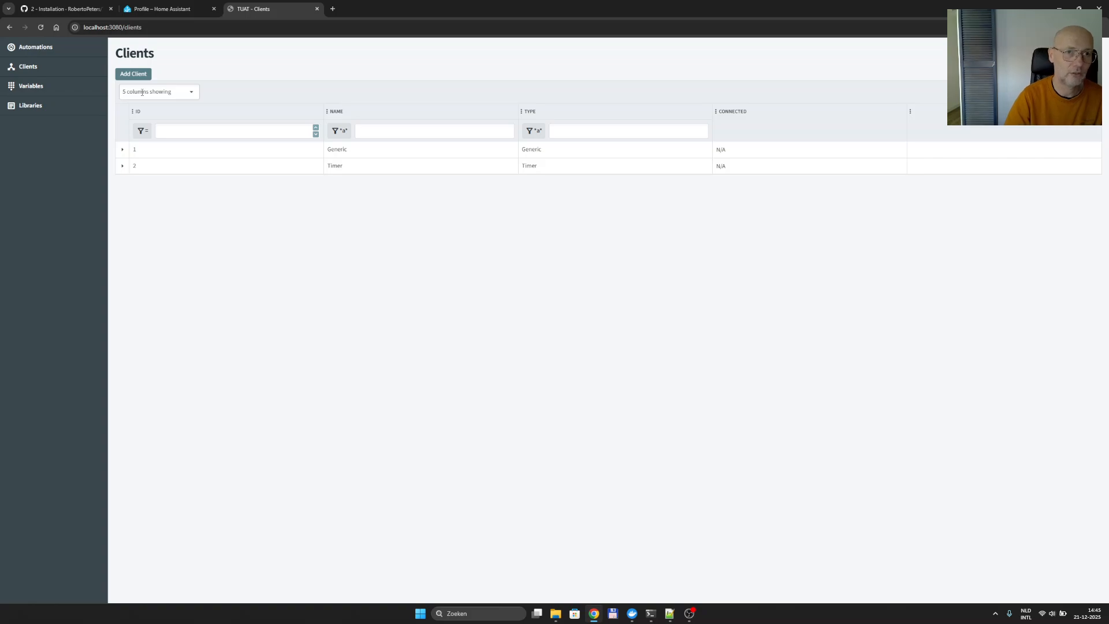
{"action": "left_click", "coordinate": [134, 75]}
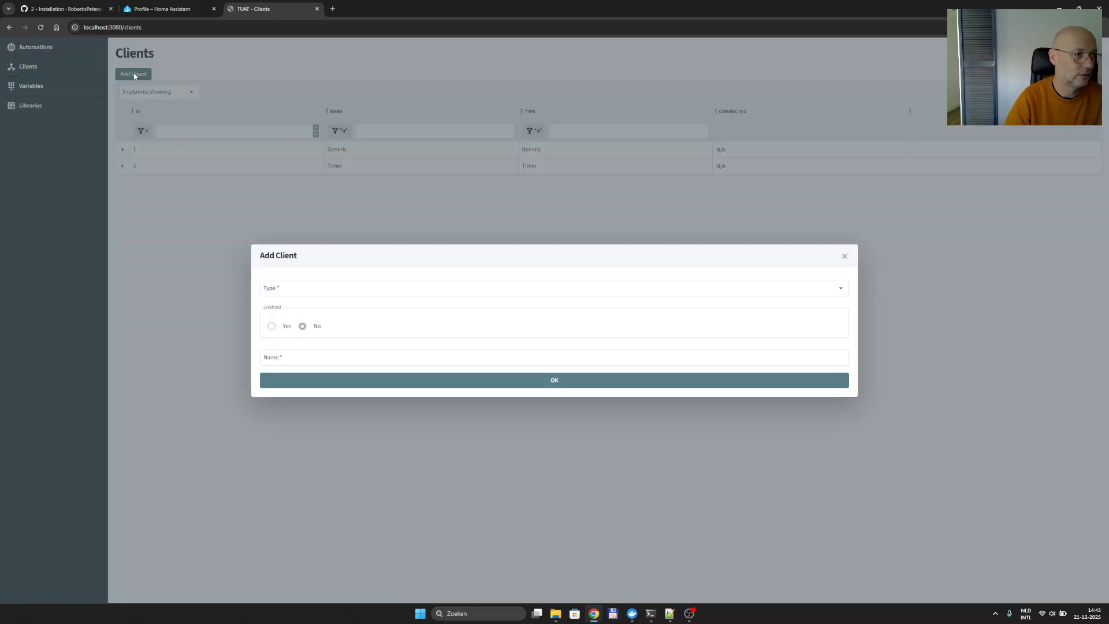
{"action": "left_click", "coordinate": [304, 293]}
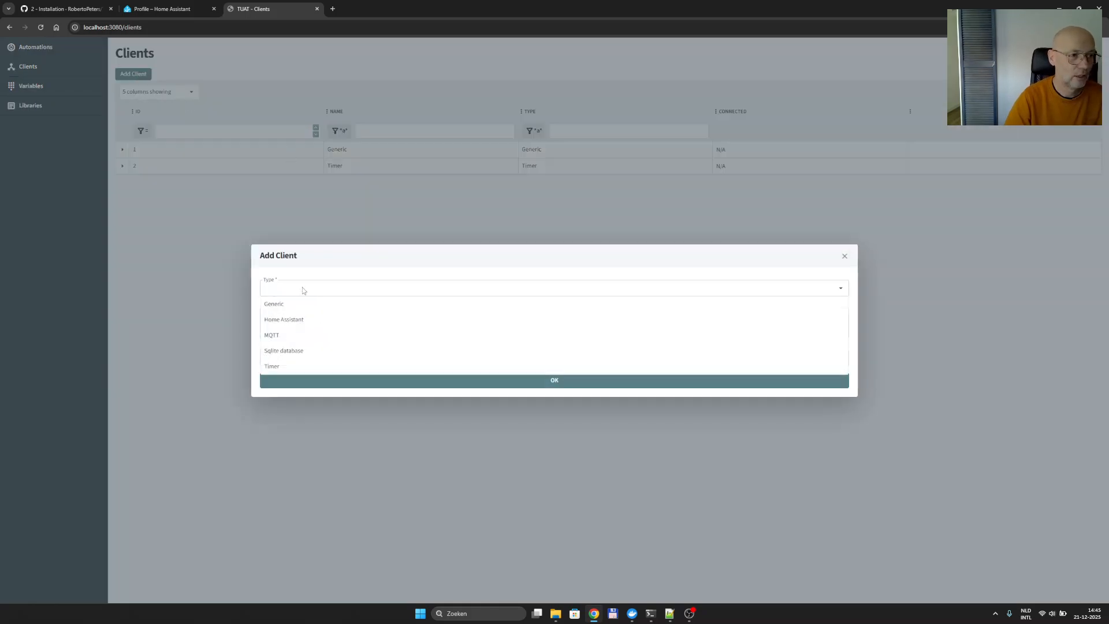
{"action": "left_click", "coordinate": [285, 321]}
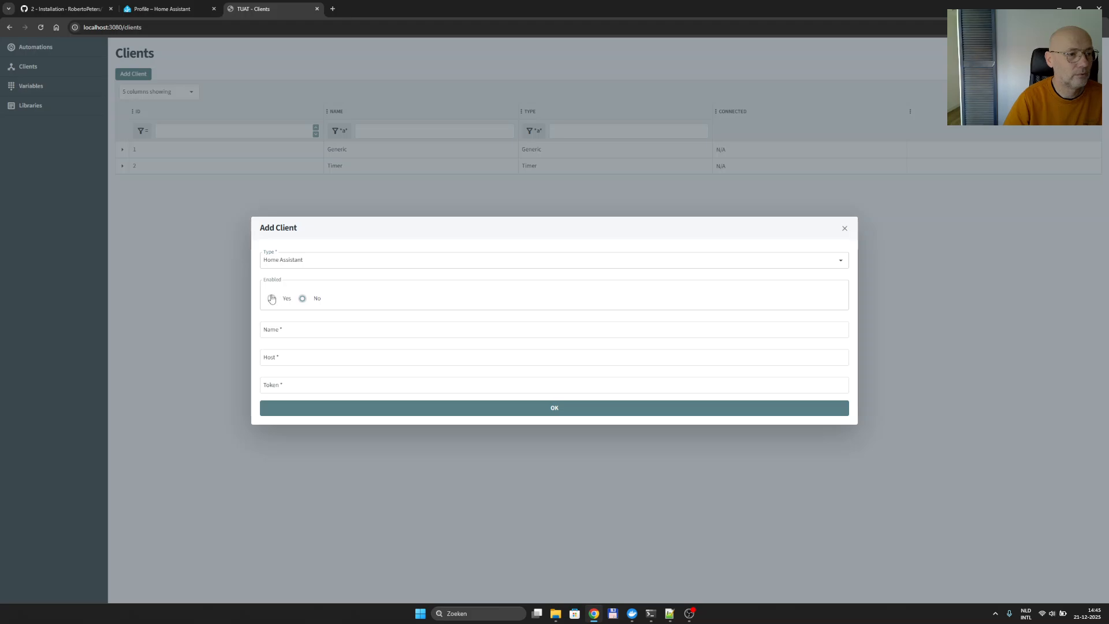
{"action": "left_click", "coordinate": [285, 299]}
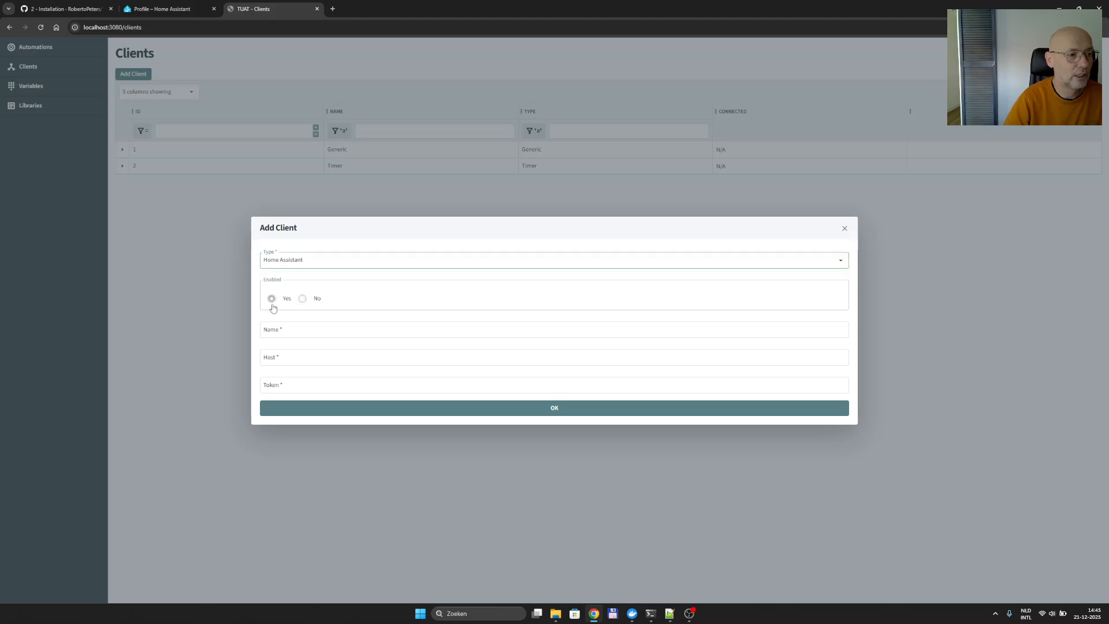
{"action": "left_click", "coordinate": [307, 328]}
{"action": "type", "text": "H"}
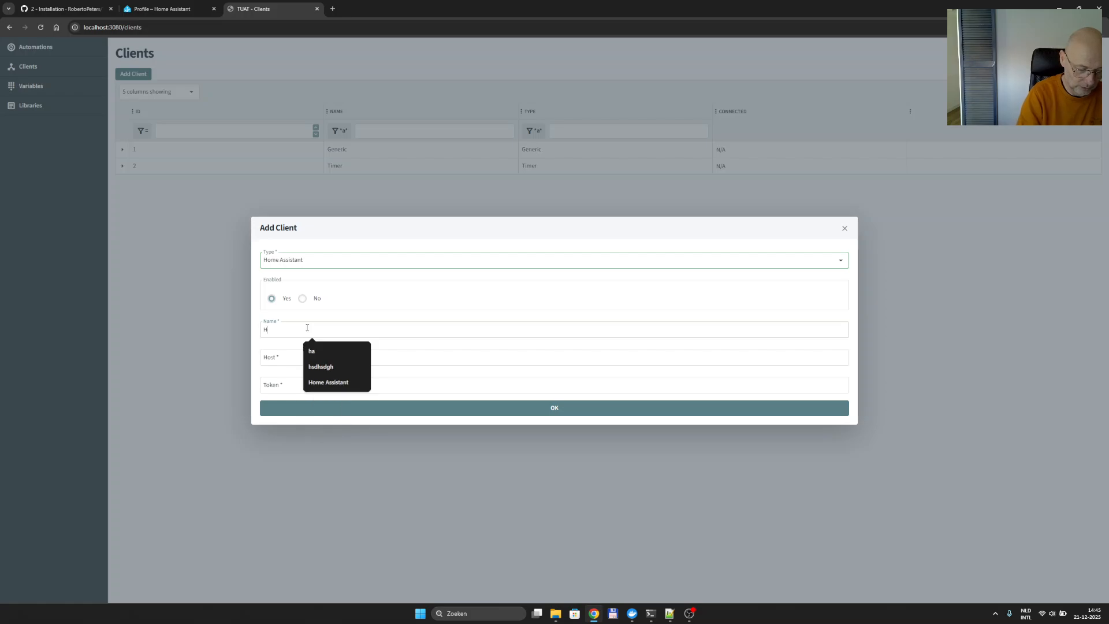
{"action": "type", "text": "ome Ass"}
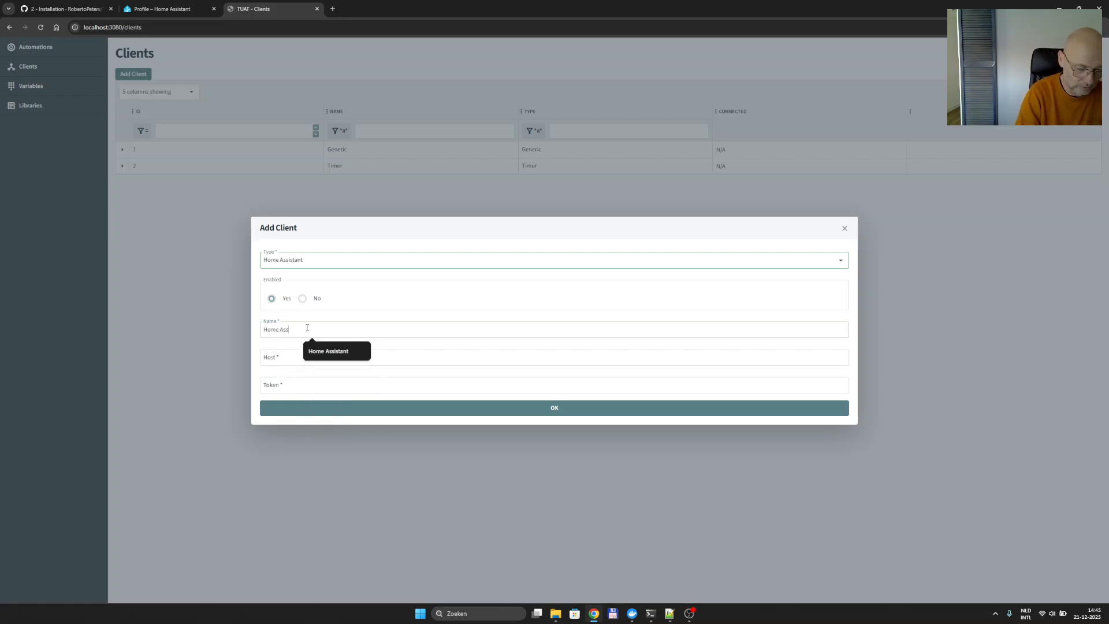
{"action": "type", "text": "istant"}
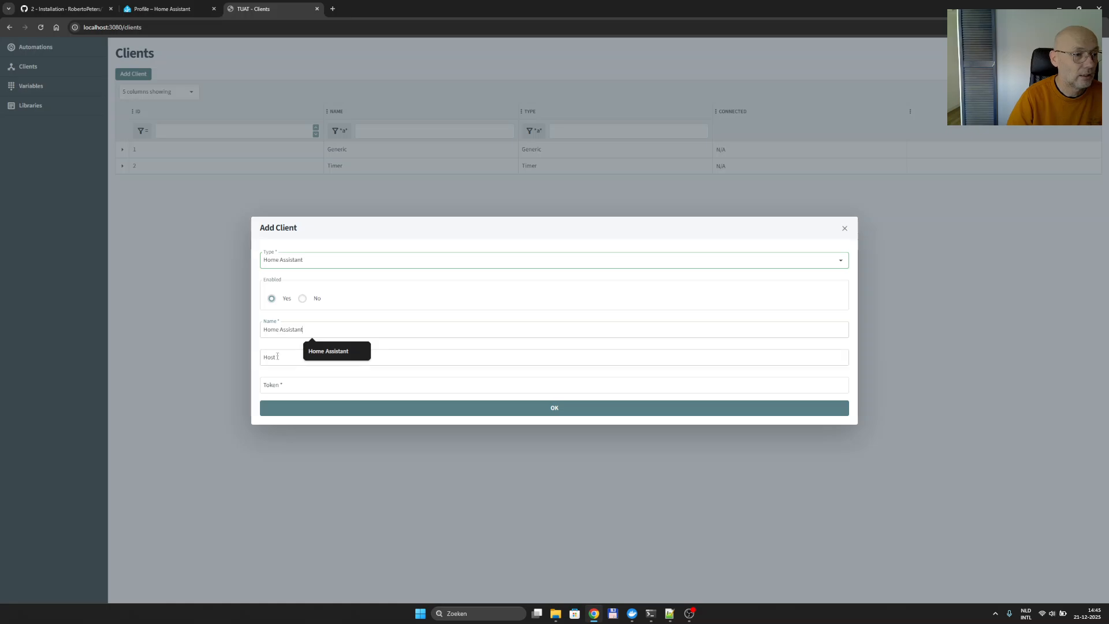
{"action": "left_click", "coordinate": [277, 356]}
{"action": "left_click", "coordinate": [323, 378]}
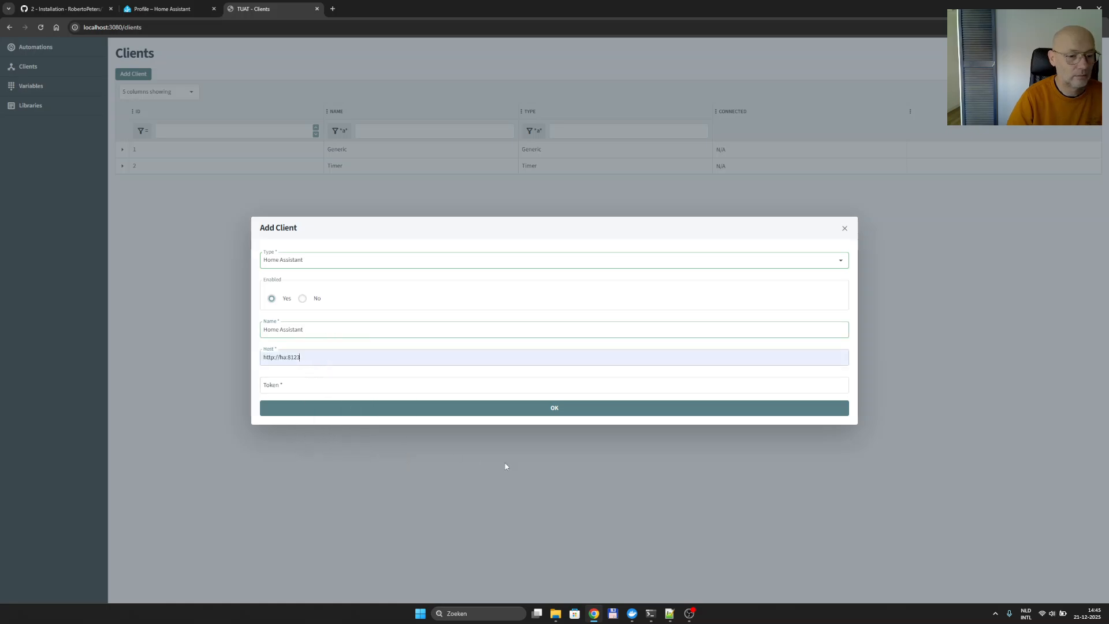
{"action": "left_click", "coordinate": [669, 614]}
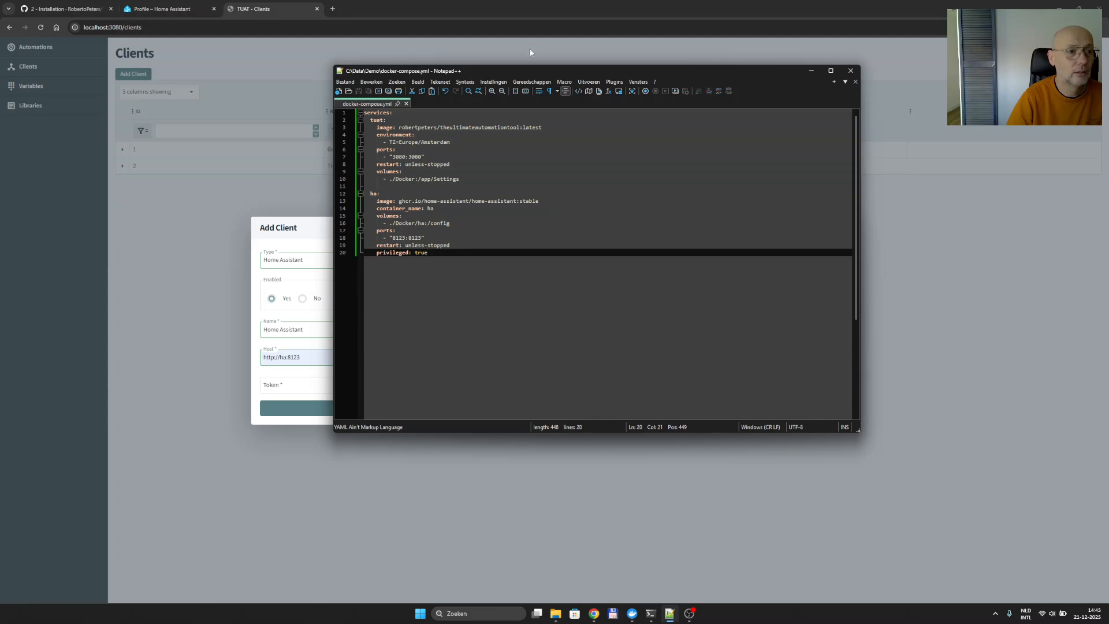
Confirm the Home Assistant service on line 12 of docker-compose.yml is named ha, then return to the Add Client form.
{"action": "double_click", "coordinate": [373, 193]}
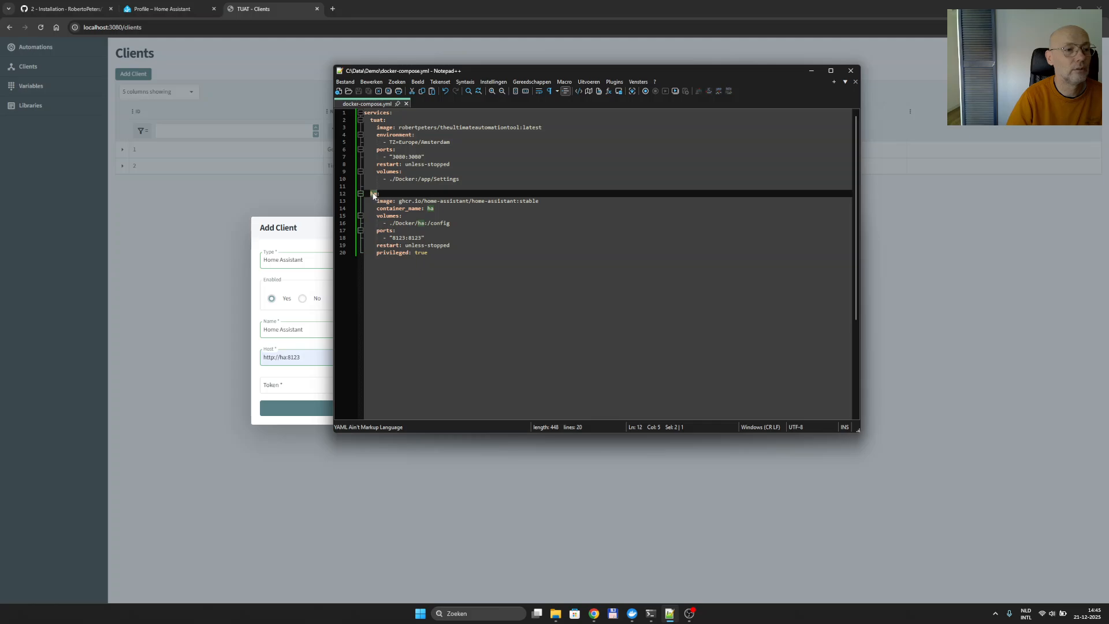
{"action": "left_click", "coordinate": [300, 225]}
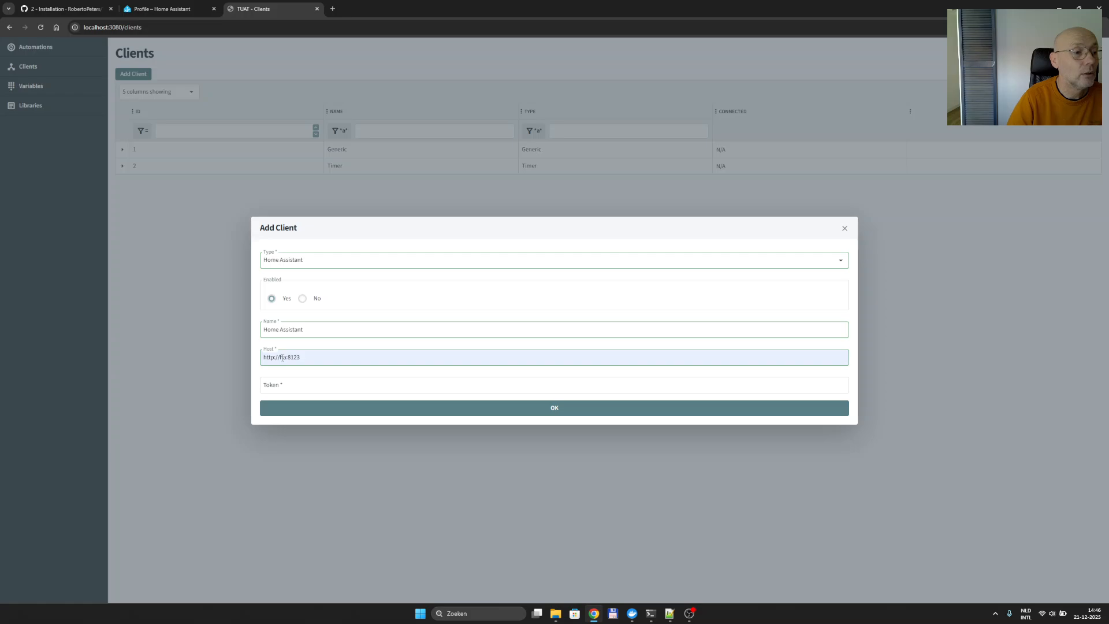
Paste the copied access token into the Token field and save the Home Assistant client.
{"action": "left_click", "coordinate": [302, 378]}
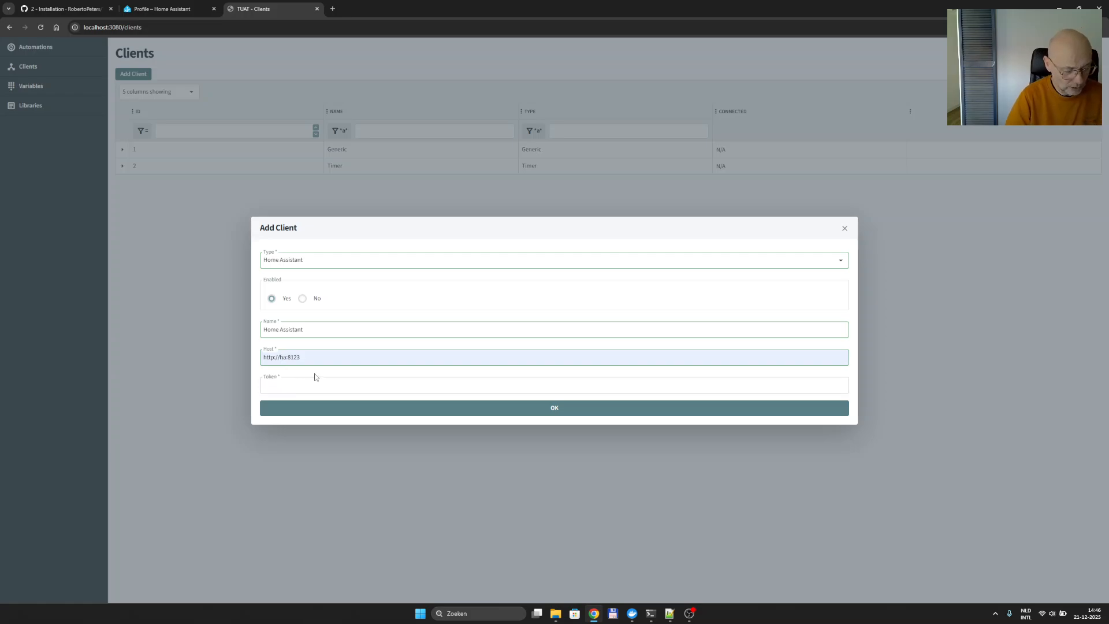
{"action": "key", "text": "ctrl+v"}
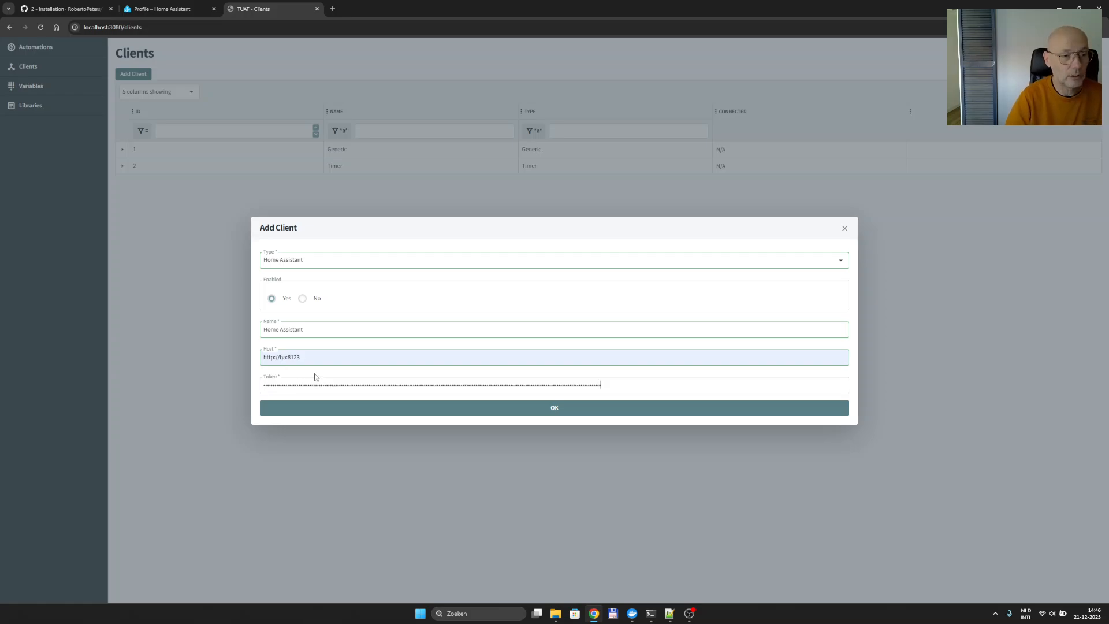
{"action": "left_click", "coordinate": [554, 414]}
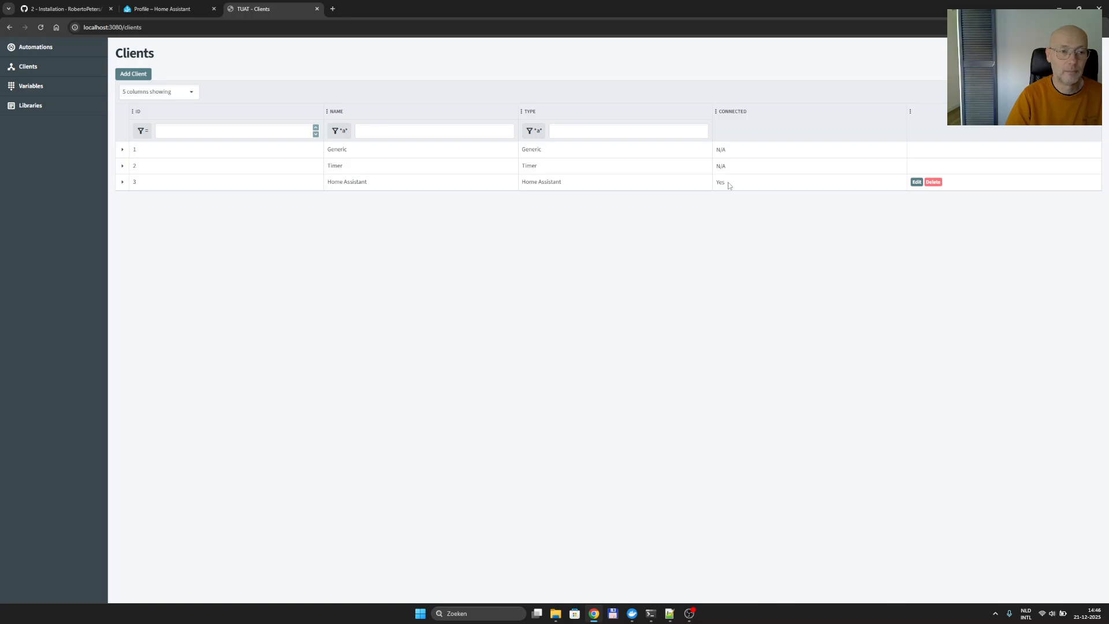
Dismiss Chrome's save-password offer and go back to the Clients list.
{"action": "left_click", "coordinate": [56, 52]}
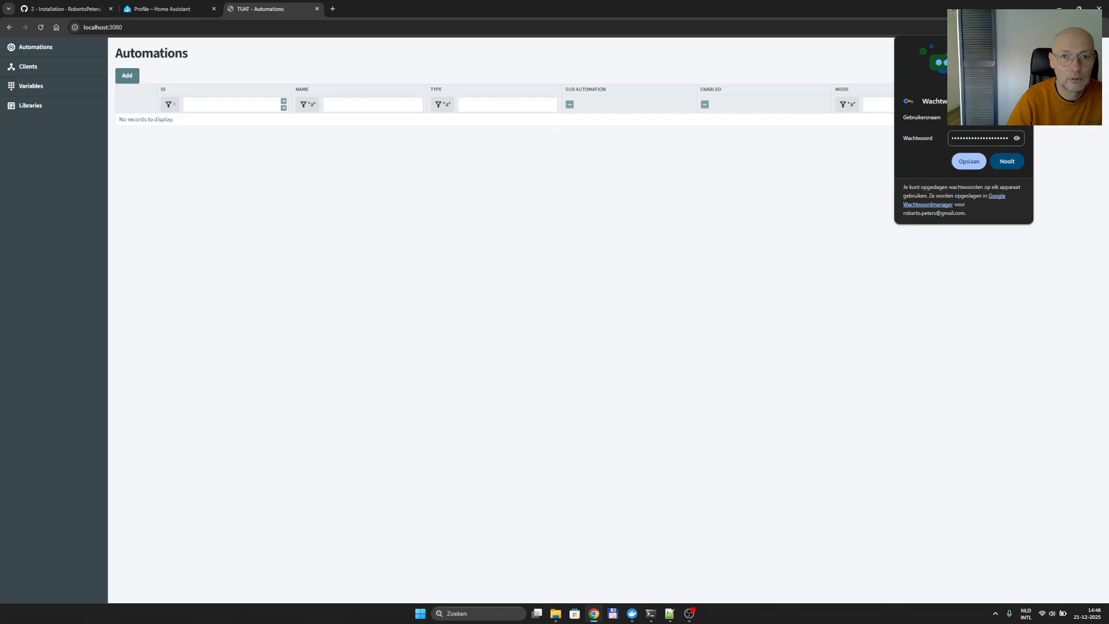
{"action": "left_click", "coordinate": [1023, 45]}
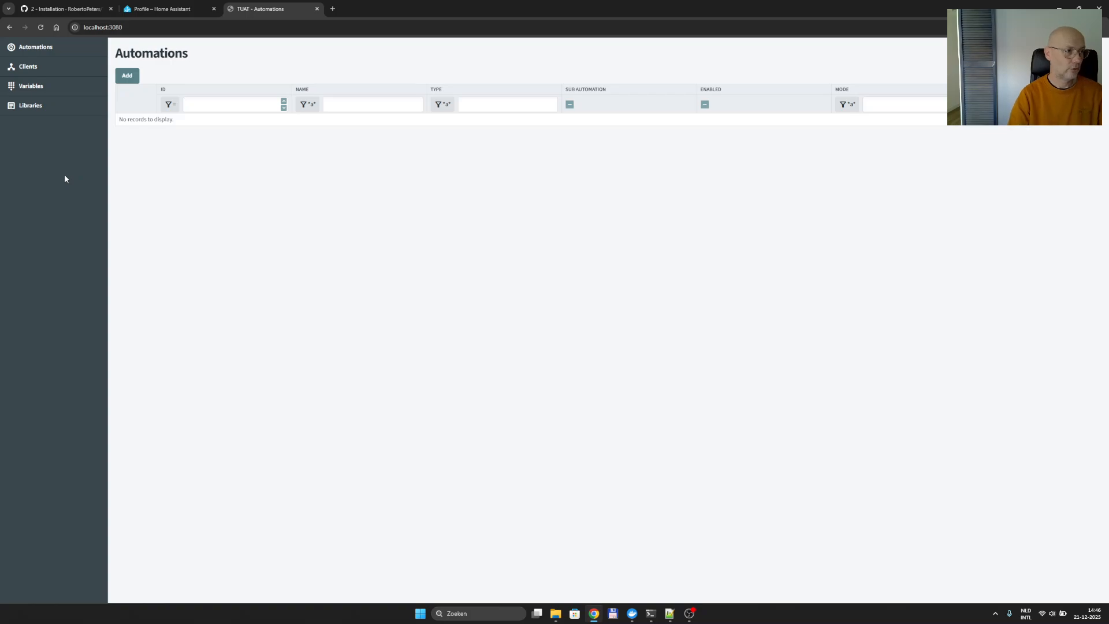
{"action": "left_click", "coordinate": [36, 66]}
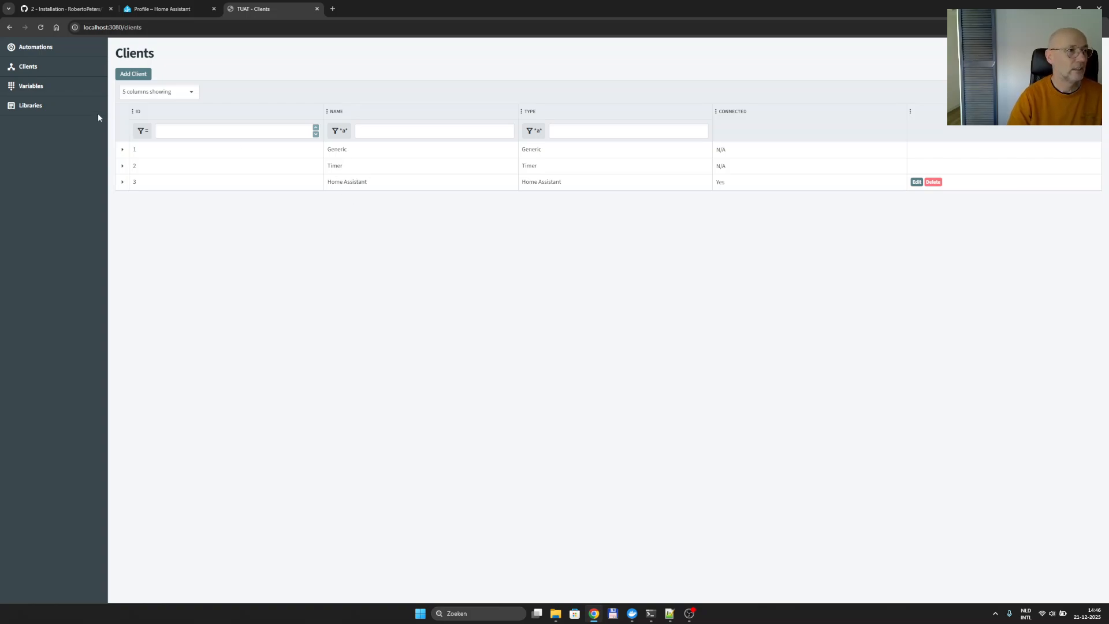
Look over the client types in a new Add Client dialog, cancel it, and open Automations.
{"action": "left_click", "coordinate": [134, 74]}
{"action": "left_click", "coordinate": [312, 288]}
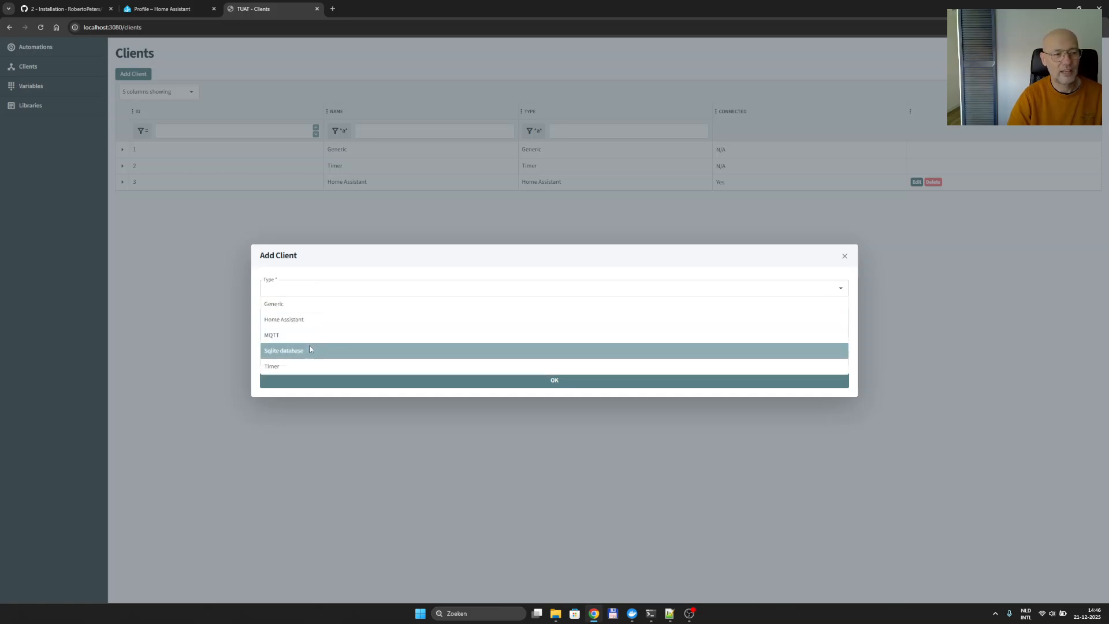
{"action": "left_click", "coordinate": [844, 256]}
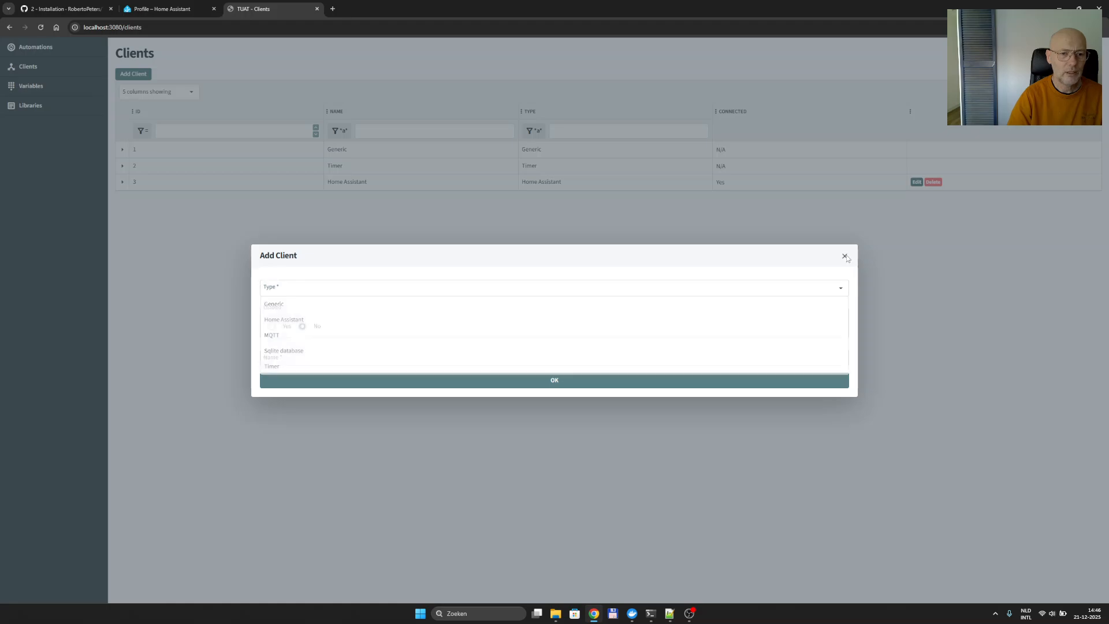
{"action": "left_click", "coordinate": [844, 255]}
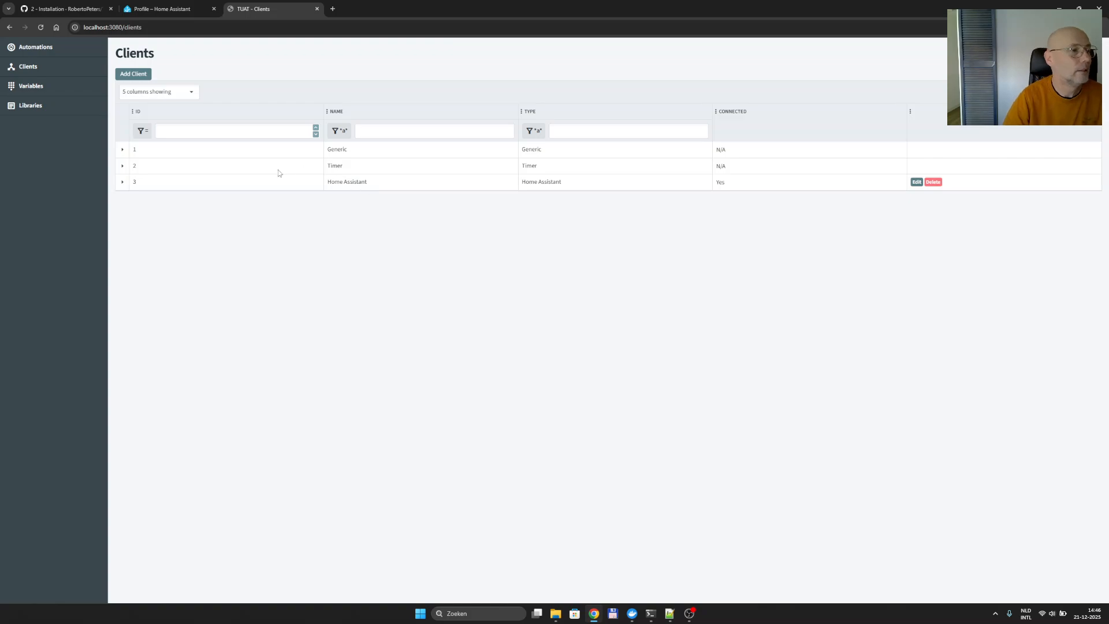
{"action": "left_click", "coordinate": [36, 47]}
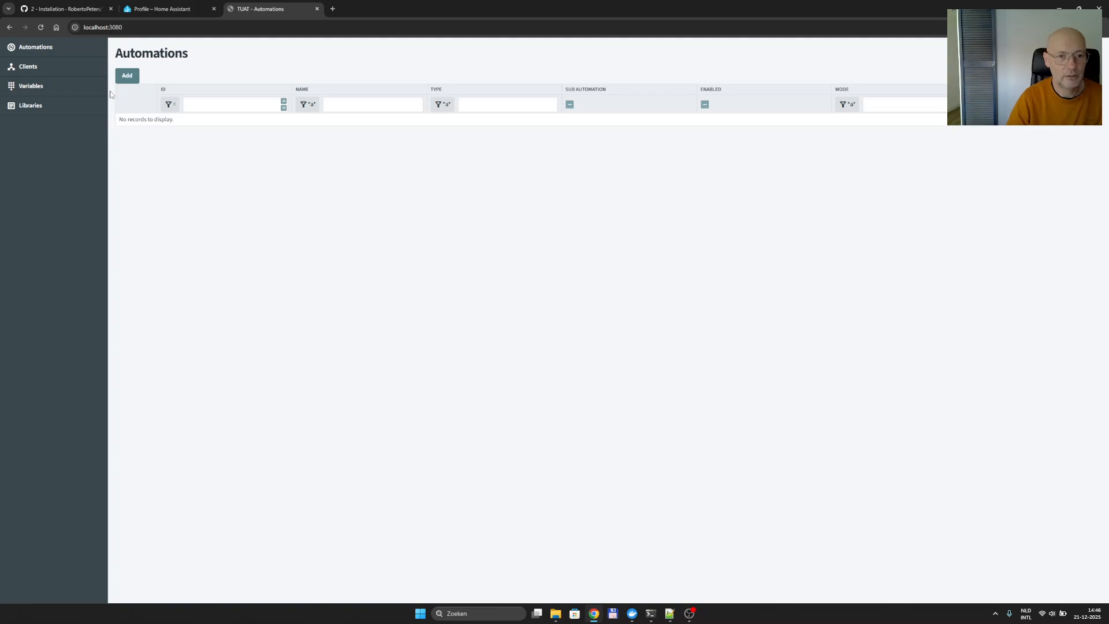
In a new Add Automation form, look over the available automation types and script languages.
{"action": "left_click", "coordinate": [128, 76]}
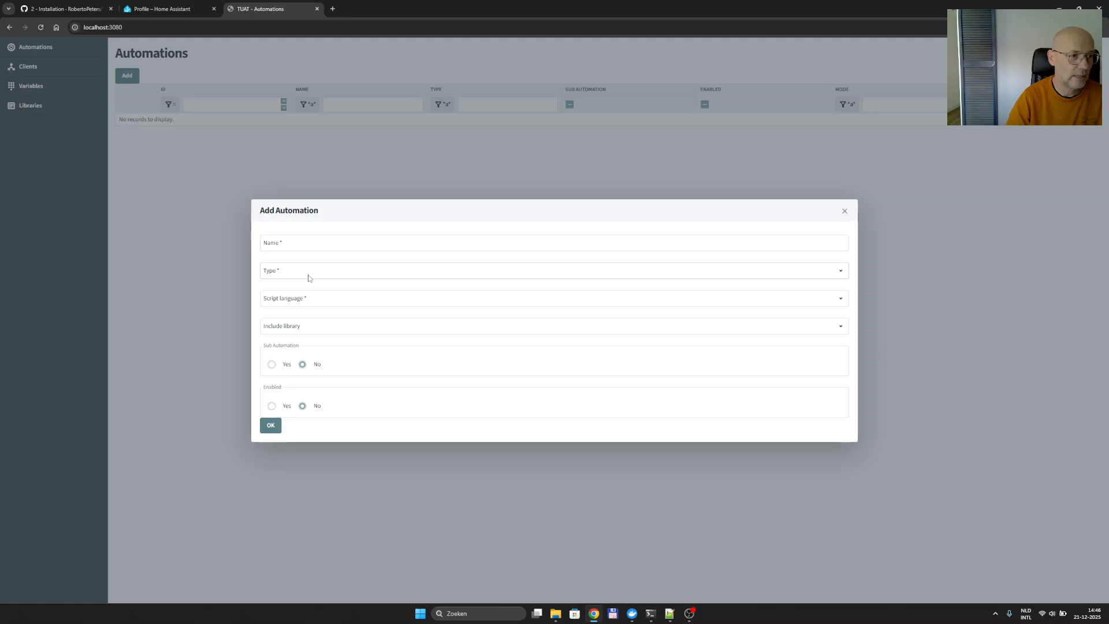
{"action": "left_click", "coordinate": [310, 275]}
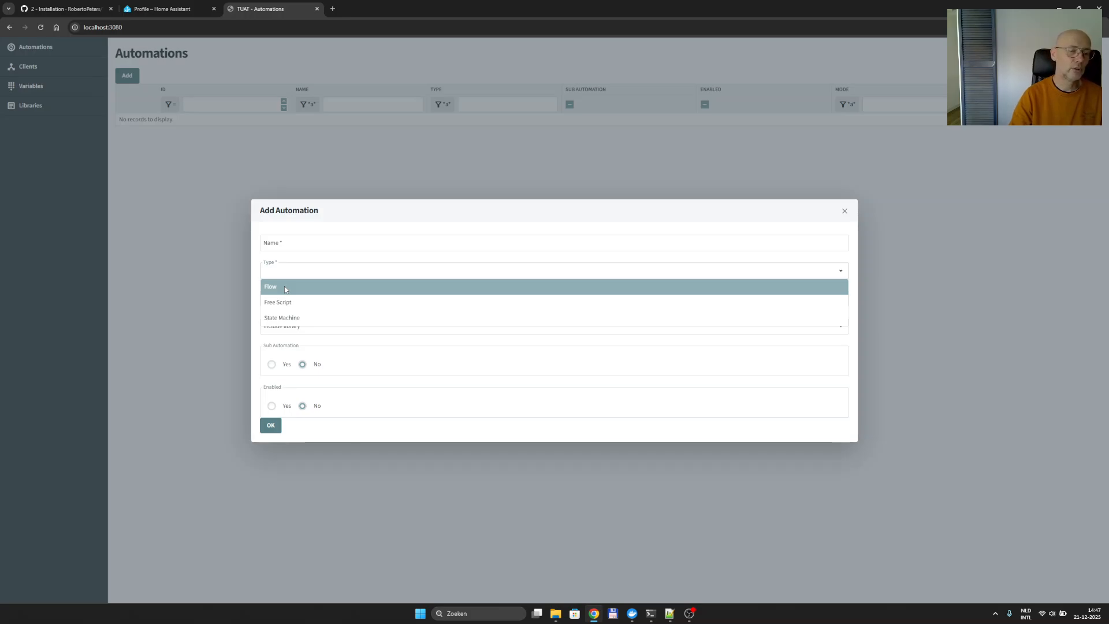
{"action": "left_click", "coordinate": [303, 229]}
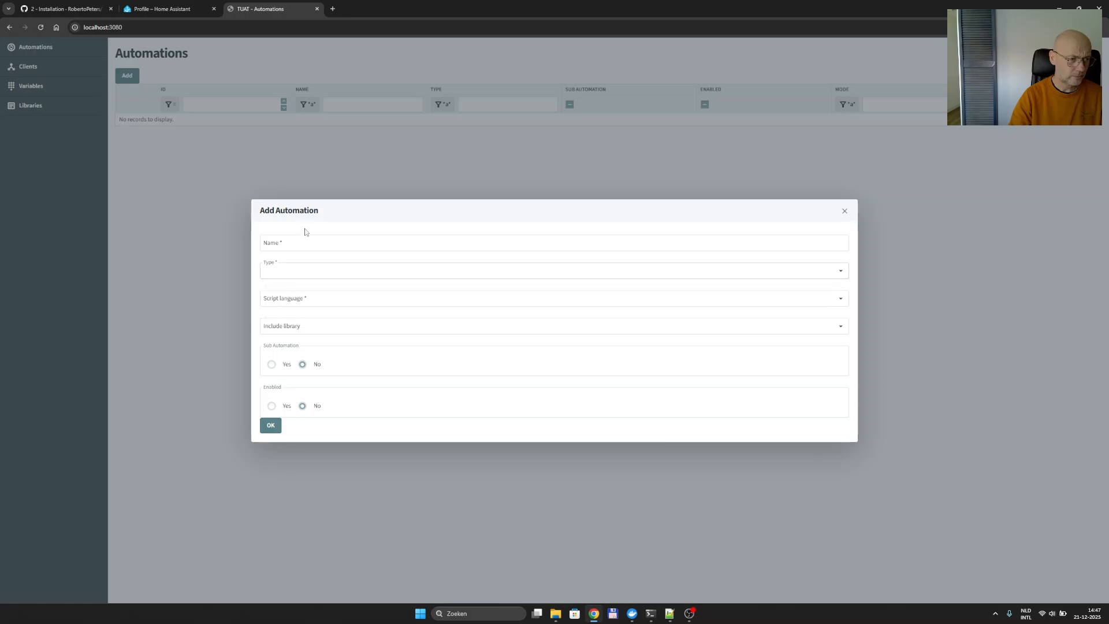
{"action": "left_click", "coordinate": [293, 327]}
{"action": "left_click", "coordinate": [294, 305]}
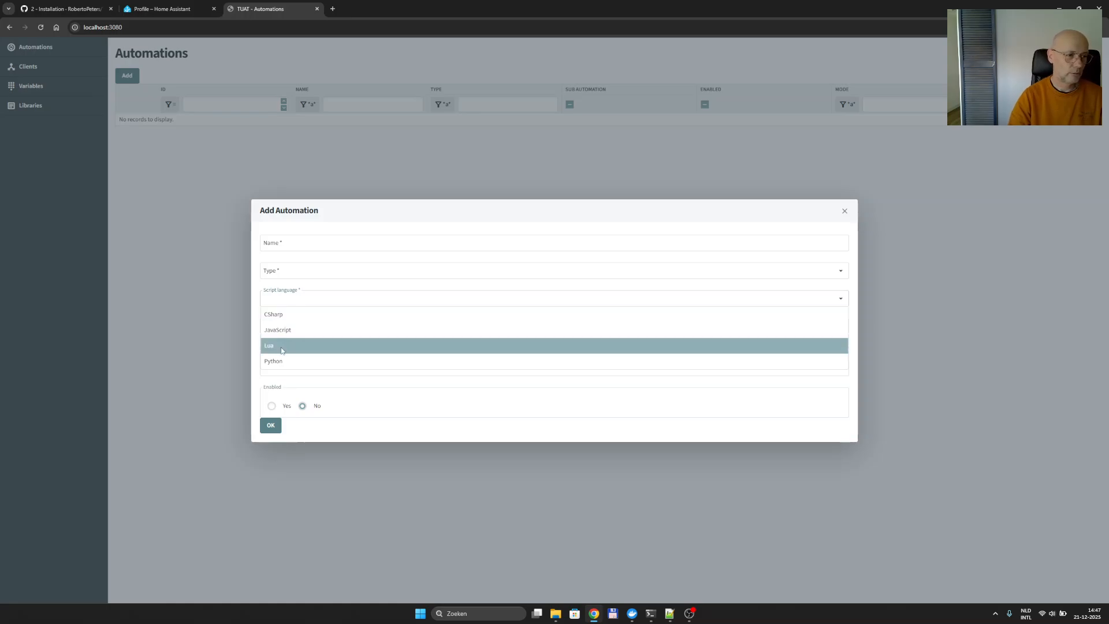
{"action": "left_click", "coordinate": [326, 220]}
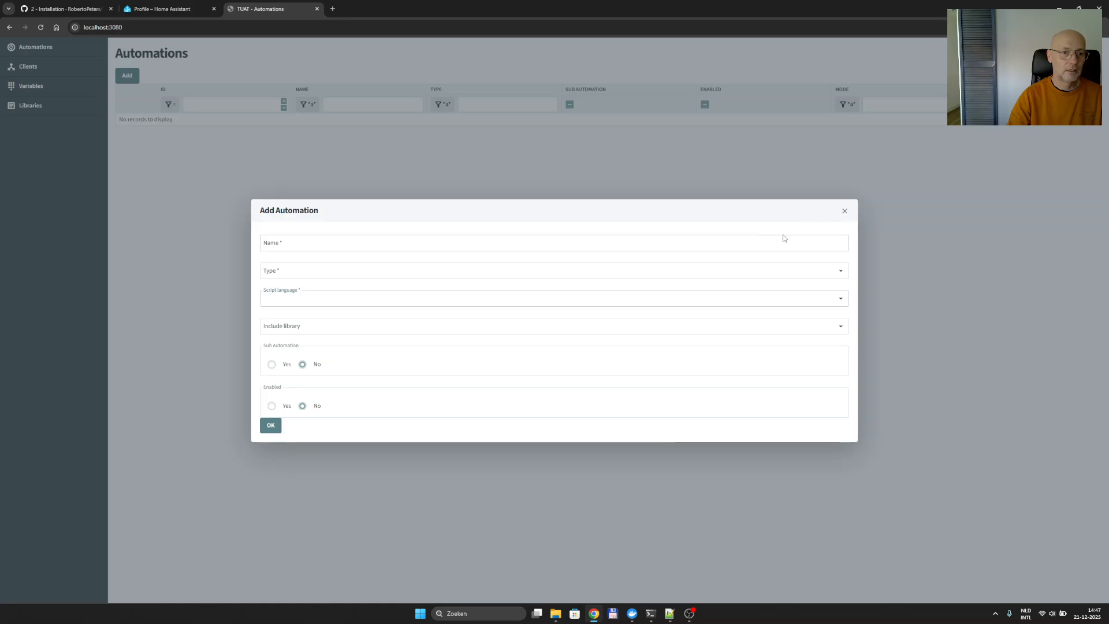
Name the automation 'demo statemachine', set type State Machine and language JavaScript, and create it.
{"action": "left_click", "coordinate": [458, 244]}
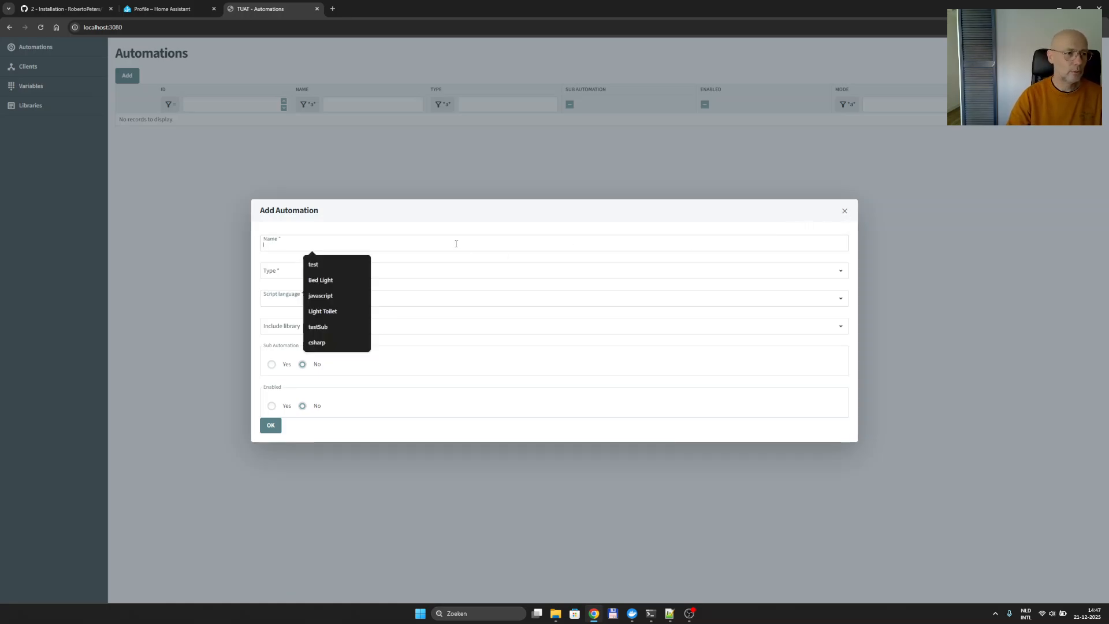
{"action": "type", "text": "demo"}
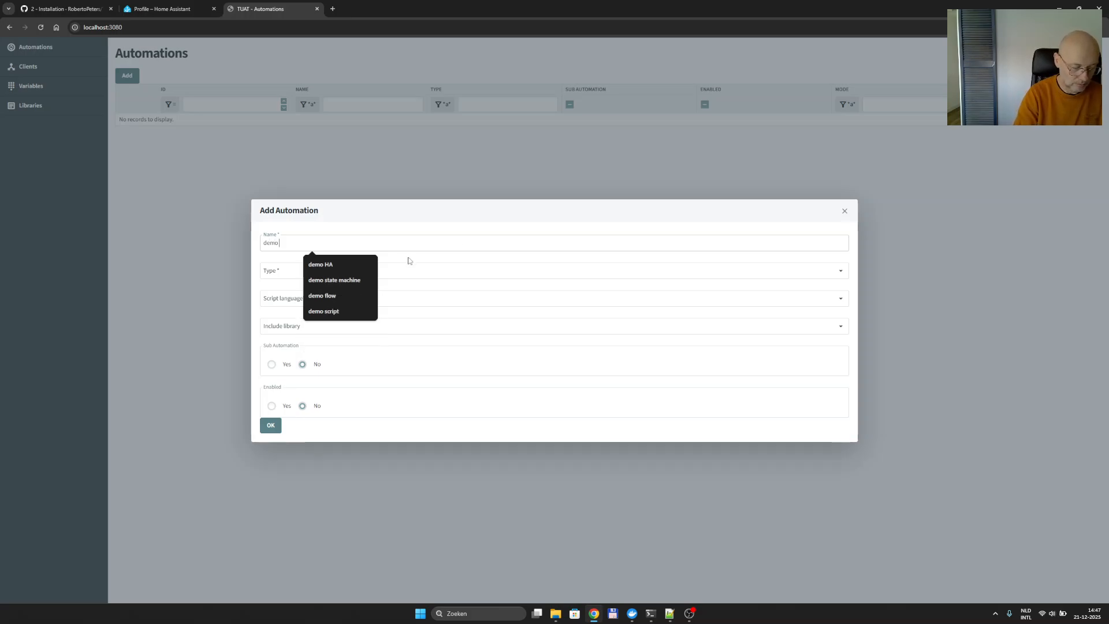
{"action": "type", "text": " state"}
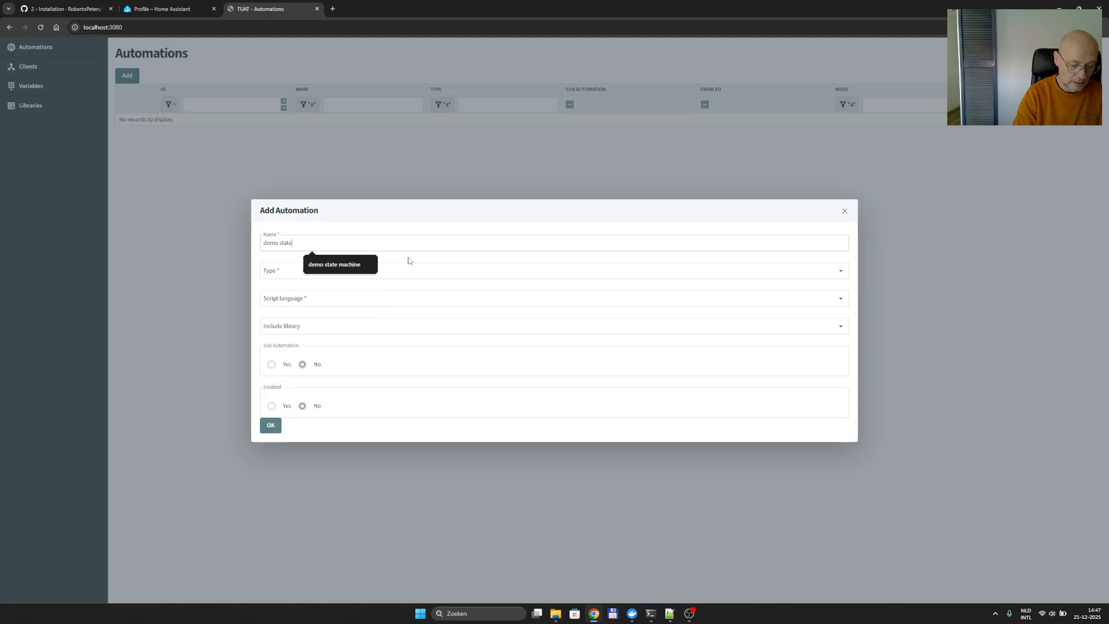
{"action": "type", "text": "machine"}
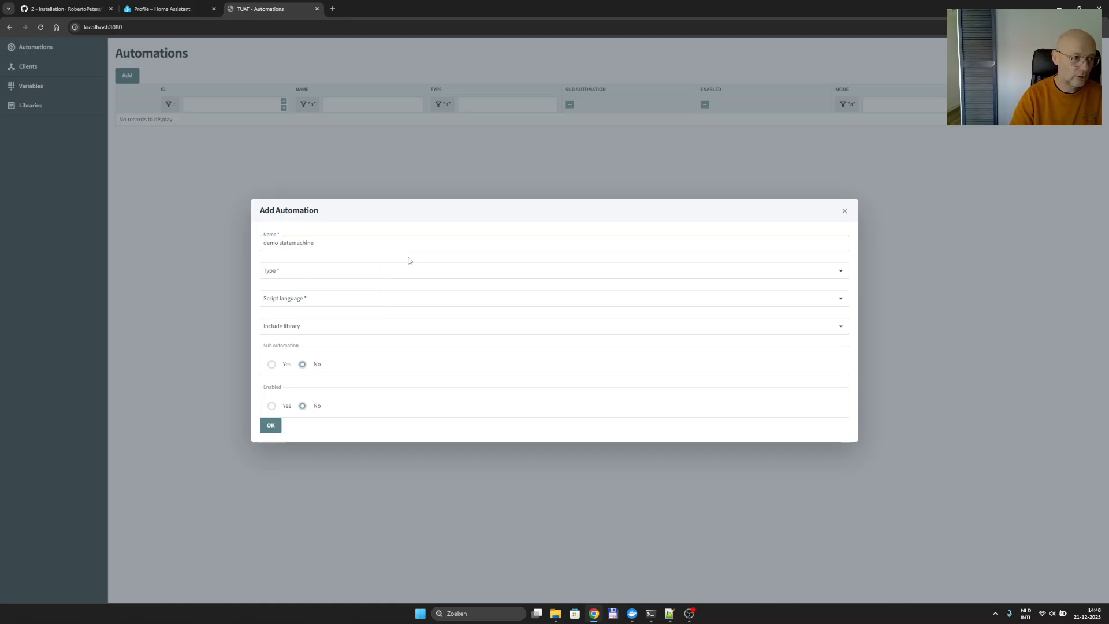
{"action": "left_click", "coordinate": [275, 276]}
{"action": "left_click", "coordinate": [310, 318]}
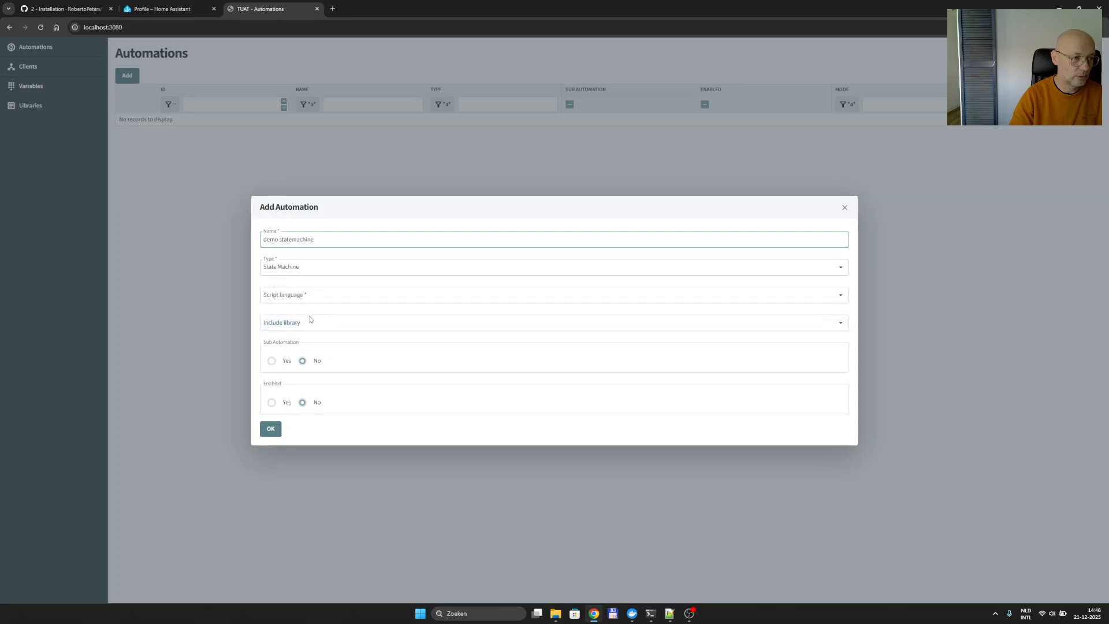
{"action": "left_click", "coordinate": [303, 296]}
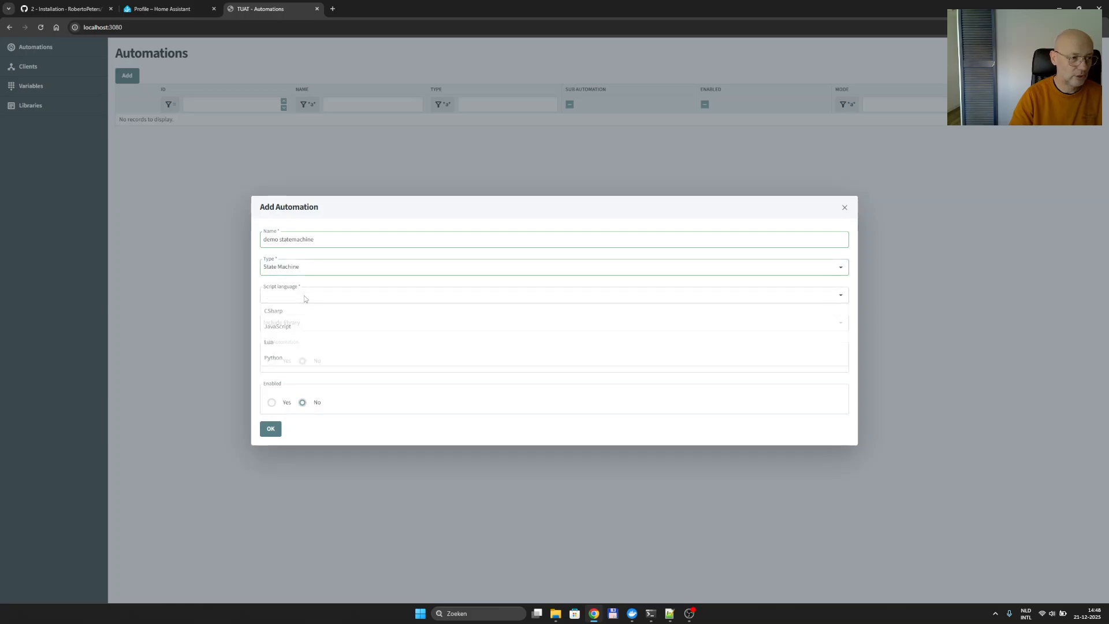
{"action": "left_click", "coordinate": [294, 327]}
{"action": "left_click", "coordinate": [310, 323]}
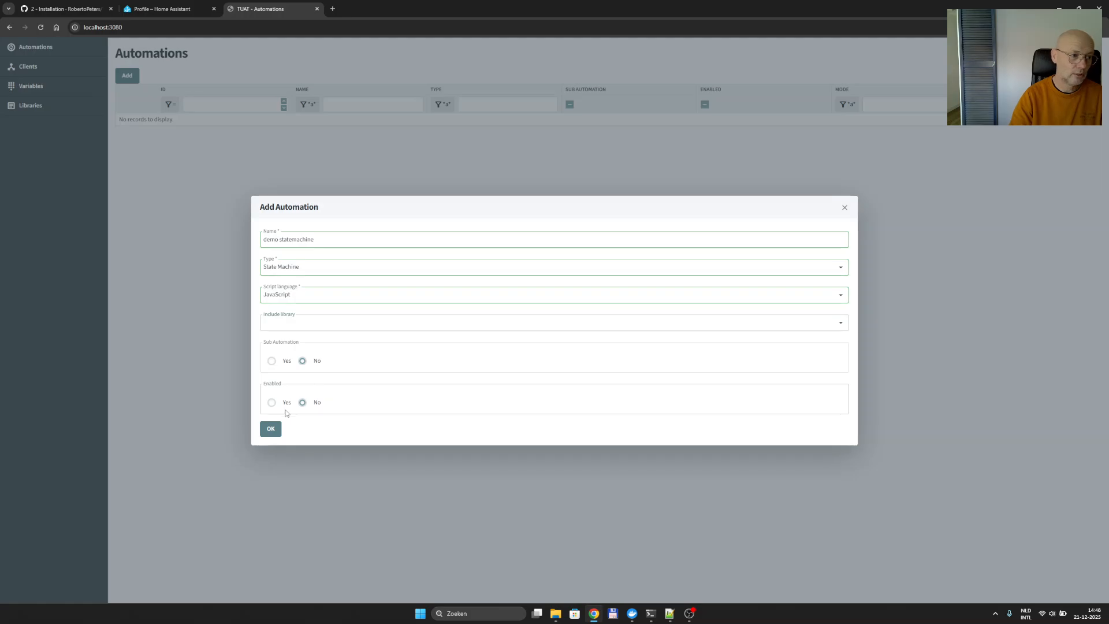
{"action": "left_click", "coordinate": [270, 429]}
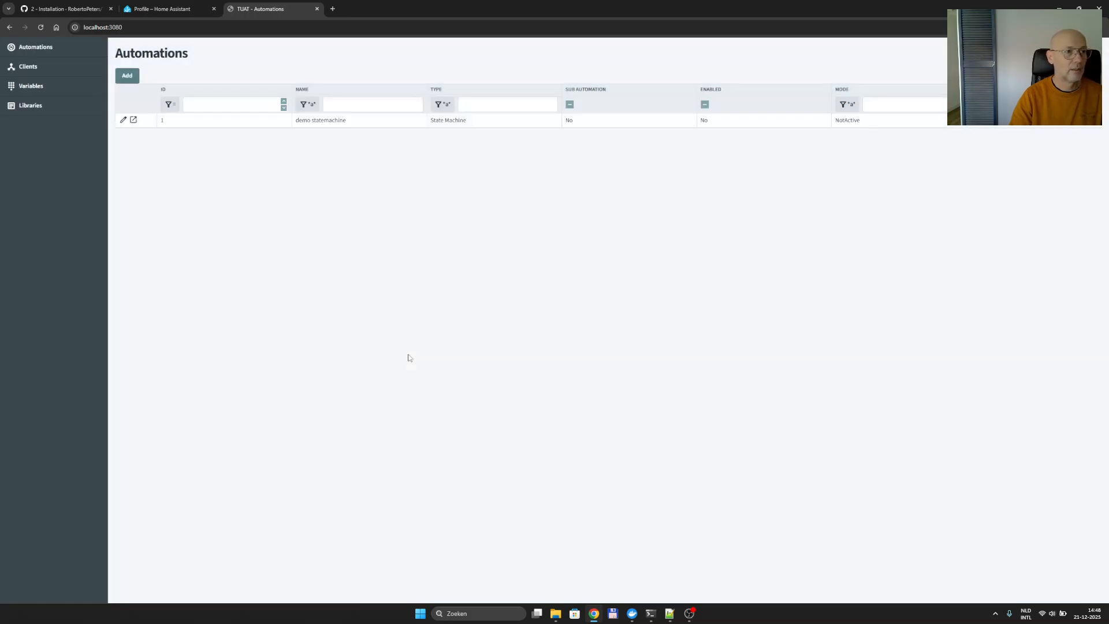
Open demo statemachine and add a state named 'start' marked as the starting state.
{"action": "left_click", "coordinate": [447, 117]}
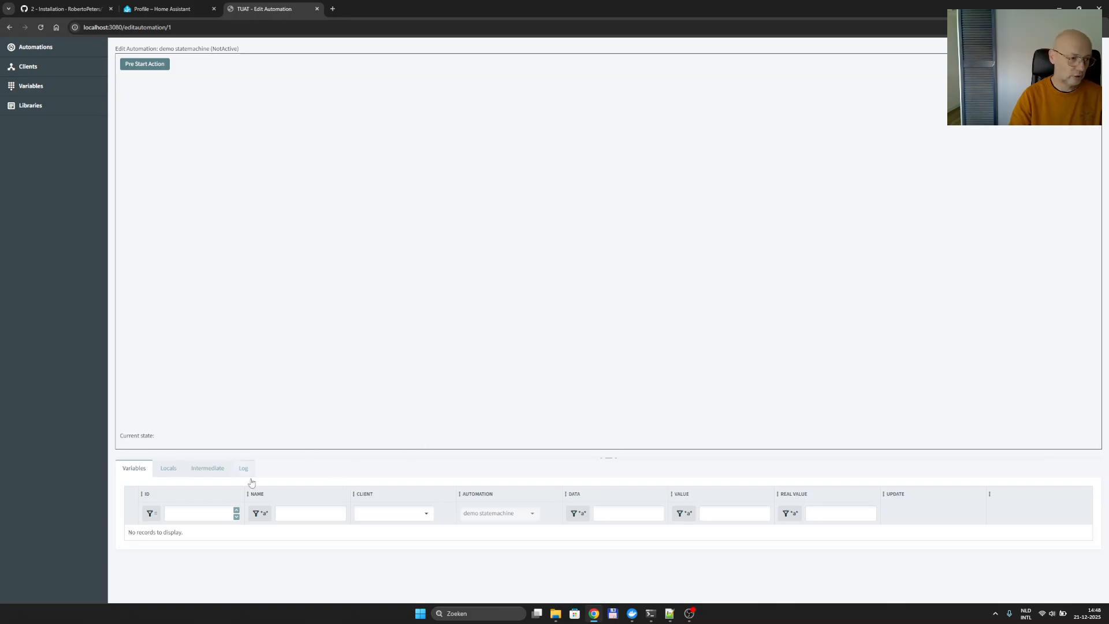
{"action": "right_click", "coordinate": [364, 123]}
{"action": "left_click", "coordinate": [380, 145]}
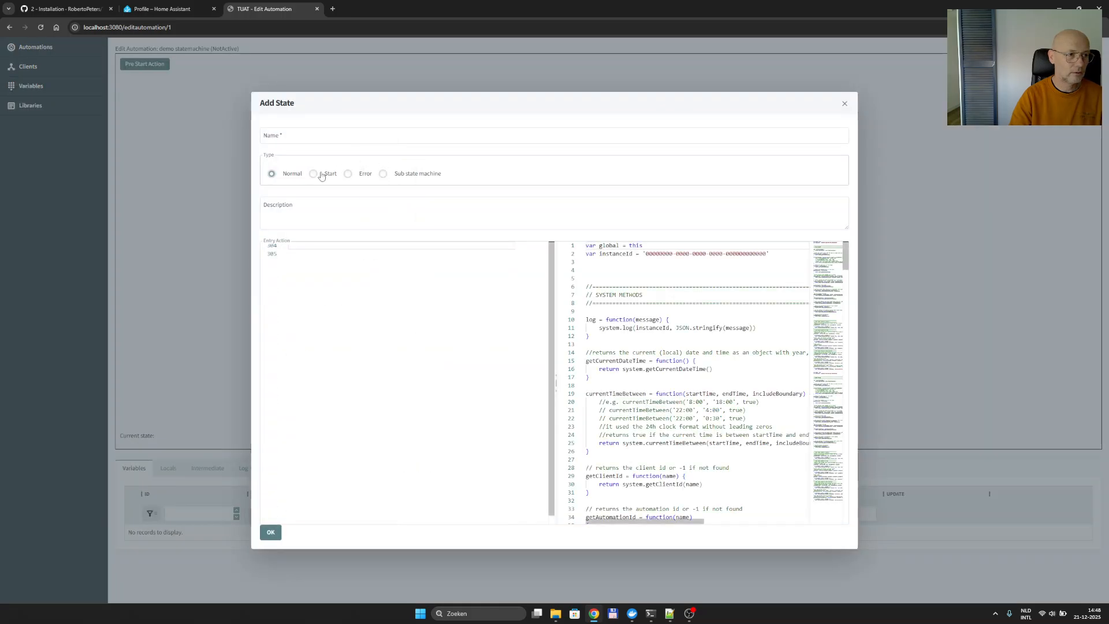
{"action": "left_click", "coordinate": [312, 137]}
{"action": "type", "text": "start"}
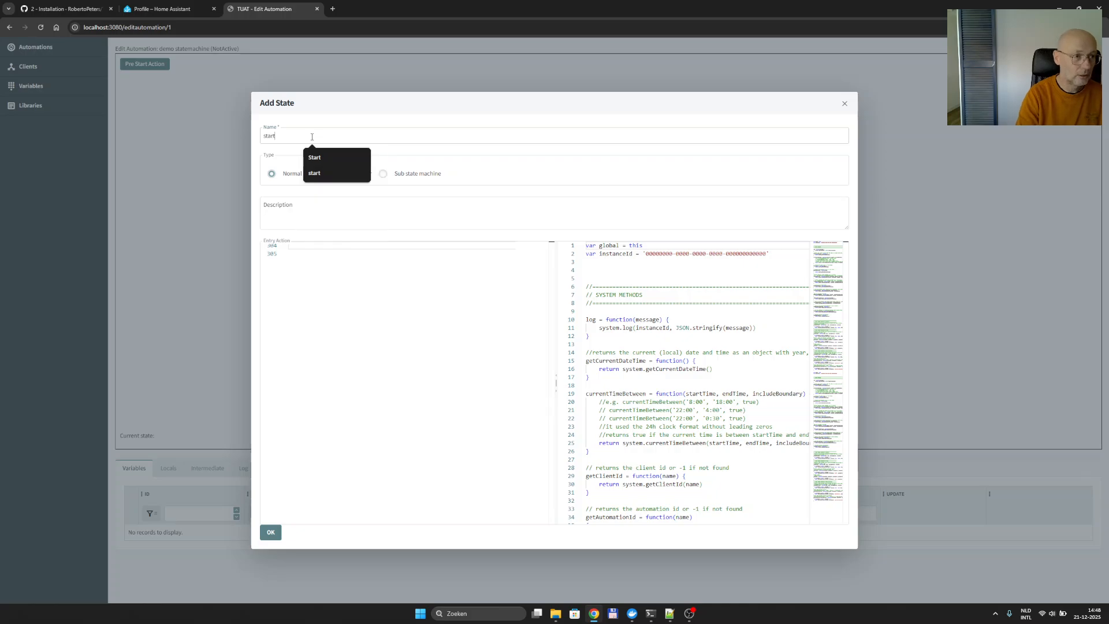
{"action": "left_click", "coordinate": [350, 172]}
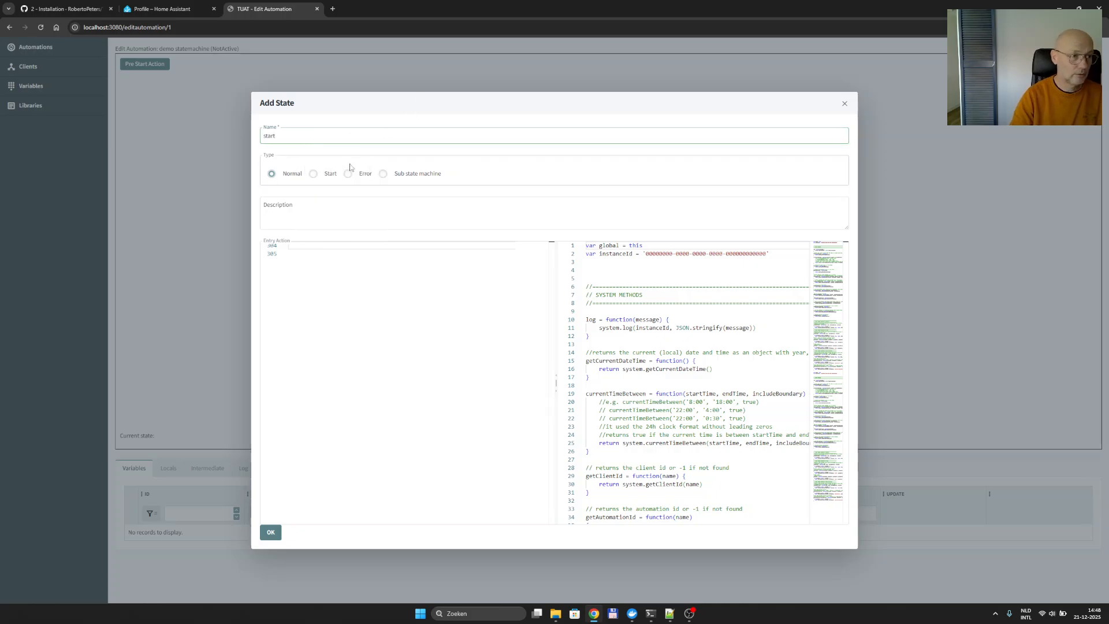
{"action": "left_click", "coordinate": [315, 174]}
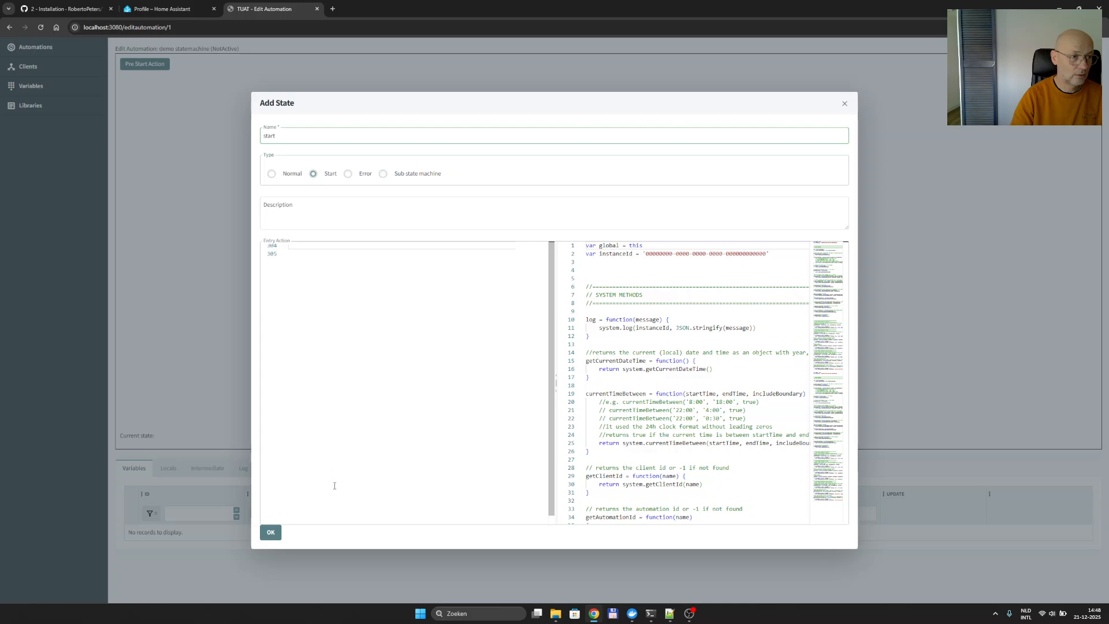
{"action": "left_click", "coordinate": [271, 532]}
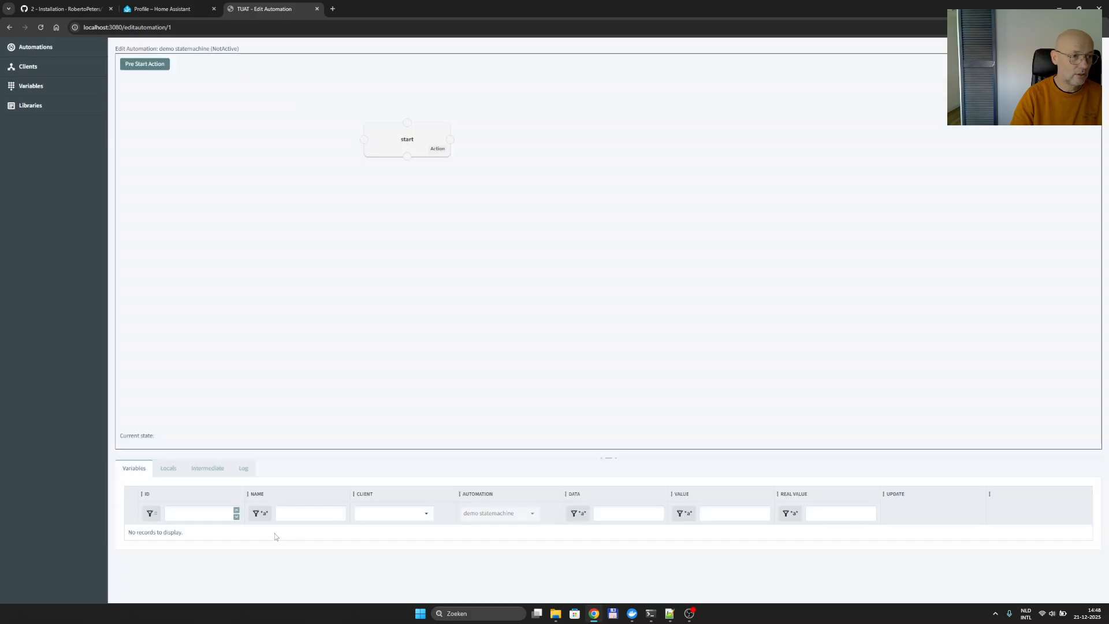
Add a second state named 'finish' to the canvas.
{"action": "right_click", "coordinate": [393, 209]}
{"action": "left_click", "coordinate": [416, 236]}
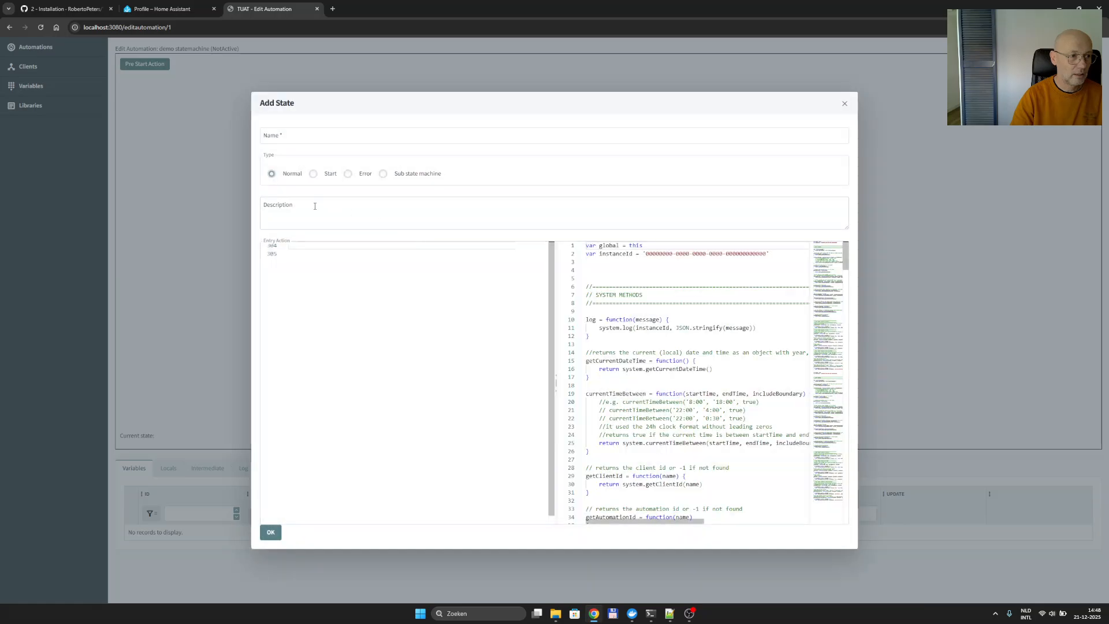
{"action": "left_click", "coordinate": [292, 136]}
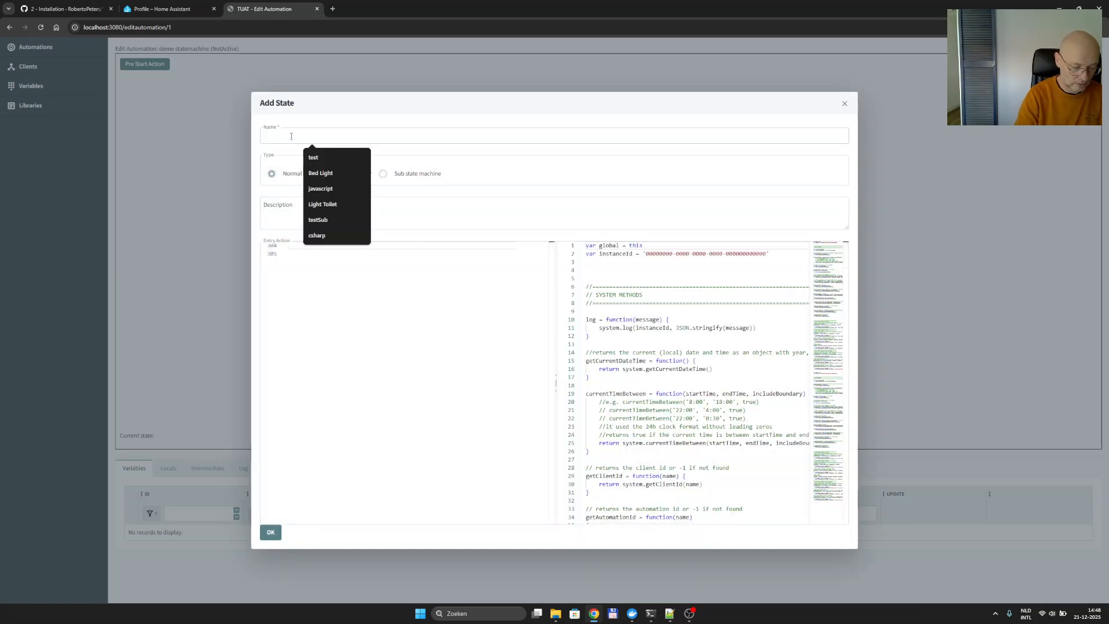
{"action": "type", "text": "finish"}
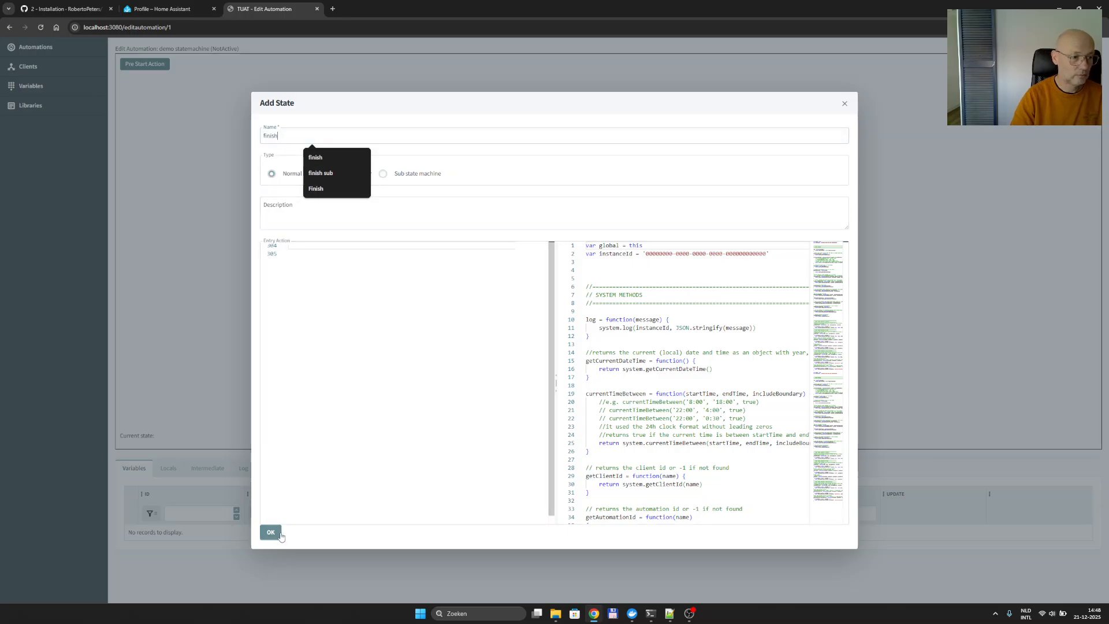
{"action": "left_click", "coordinate": [270, 532]}
Connect start to finish with a transition and change its condition from true to false.
{"action": "left_click_drag", "start_coordinate": [408, 158], "coordinate": [436, 210]}
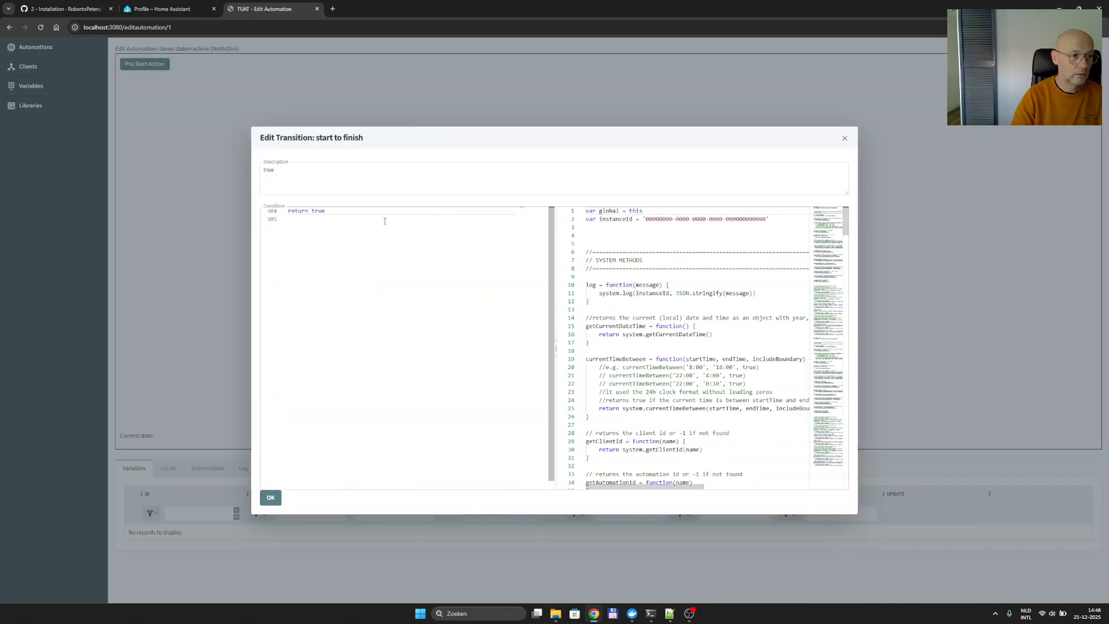
{"action": "double_click", "coordinate": [318, 211]}
{"action": "type", "text": "false"}
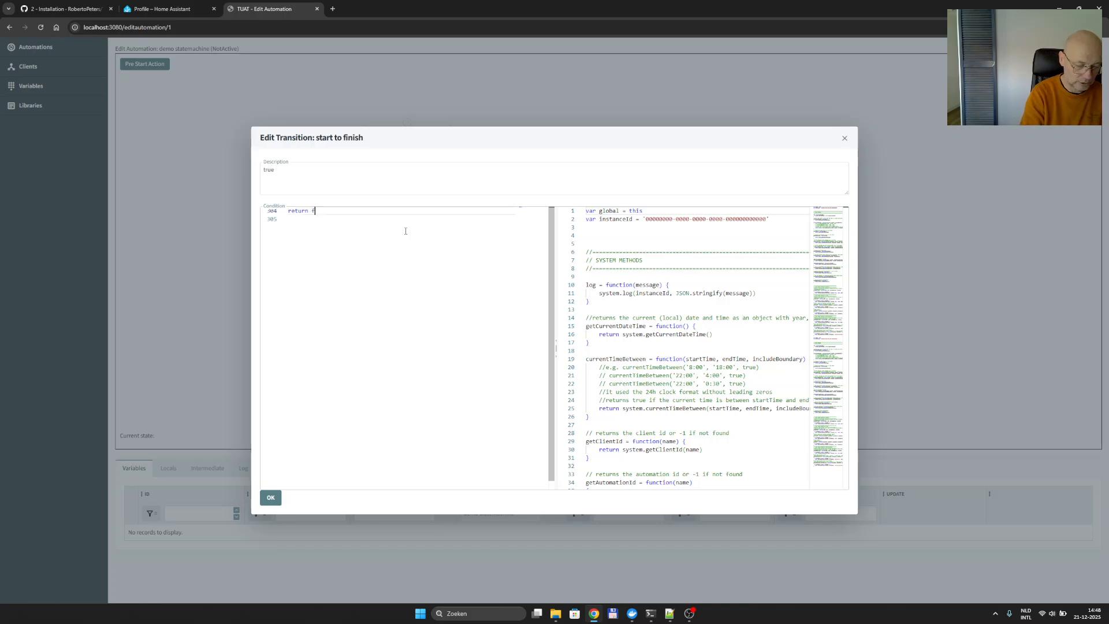
{"action": "key", "text": "Escape"}
{"action": "key", "text": "Escape"}
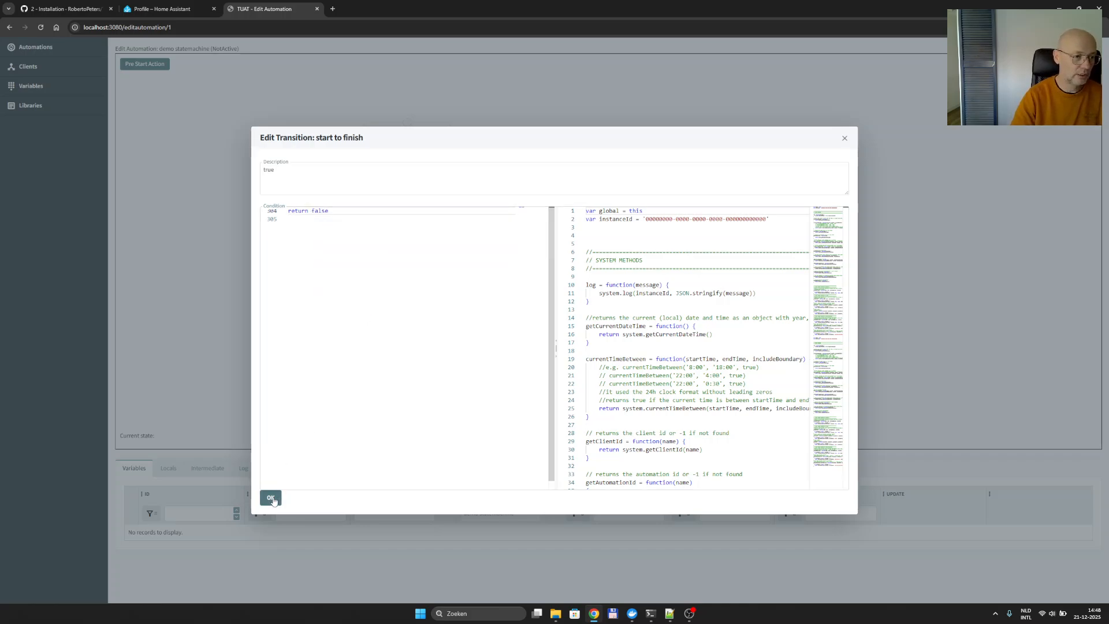
{"action": "right_click", "coordinate": [359, 308]}
{"action": "left_click", "coordinate": [376, 363]}
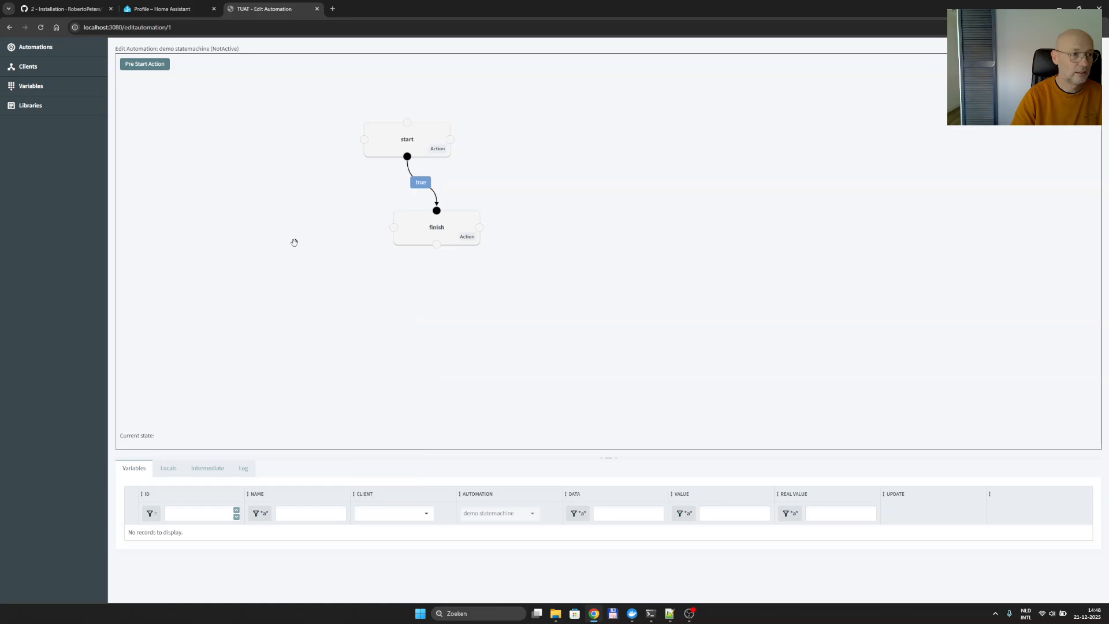
{"action": "right_click", "coordinate": [294, 242]}
{"action": "left_click", "coordinate": [310, 255]}
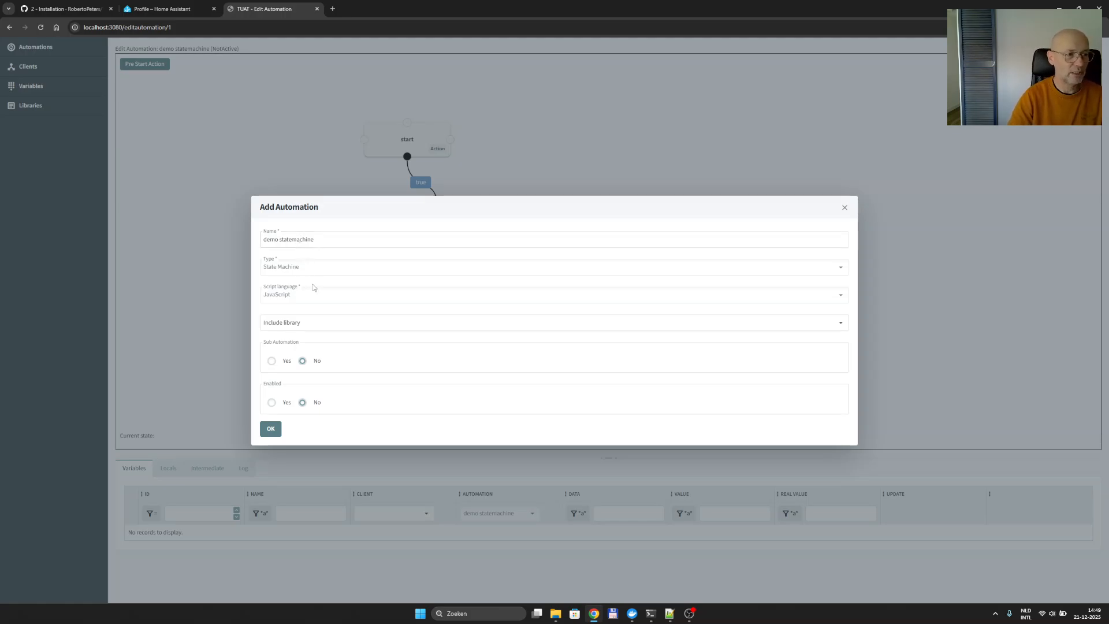
{"action": "left_click", "coordinate": [271, 402]}
{"action": "left_click", "coordinate": [271, 428]}
{"action": "right_click", "coordinate": [328, 230]}
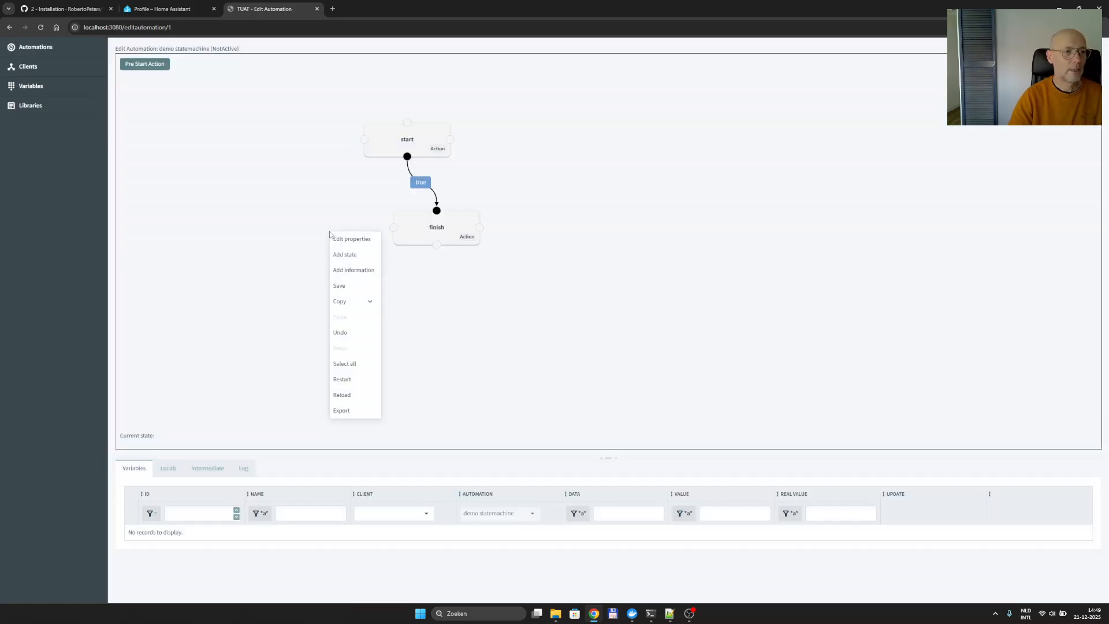
{"action": "left_click", "coordinate": [349, 285]}
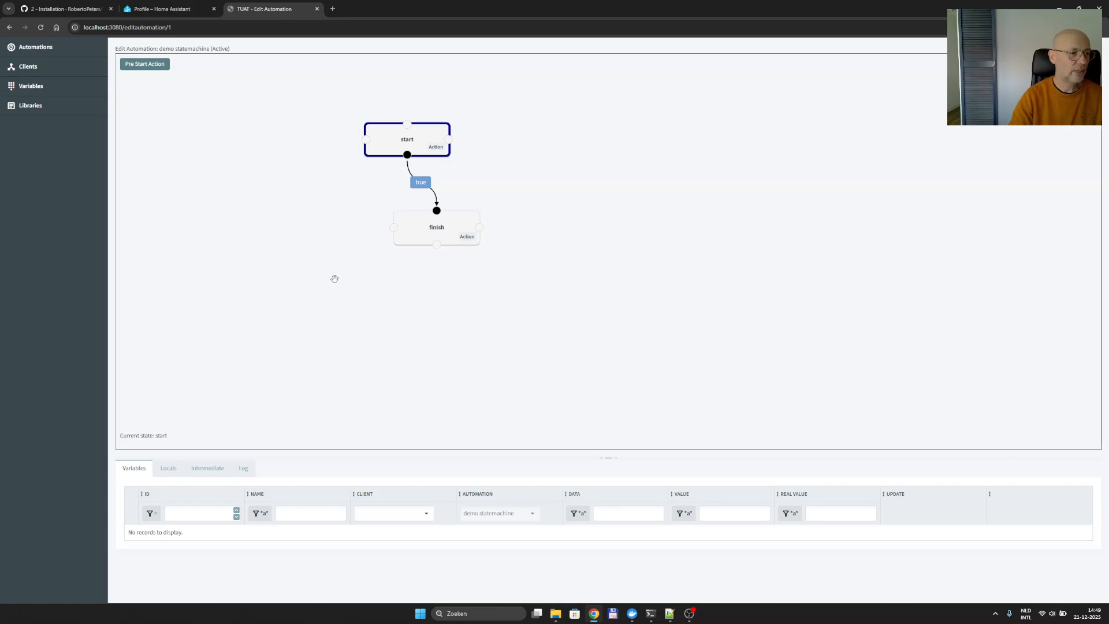
Browse the automation's Locals, Intermediate and Log tabs, then return to Variables.
{"action": "left_click", "coordinate": [169, 469]}
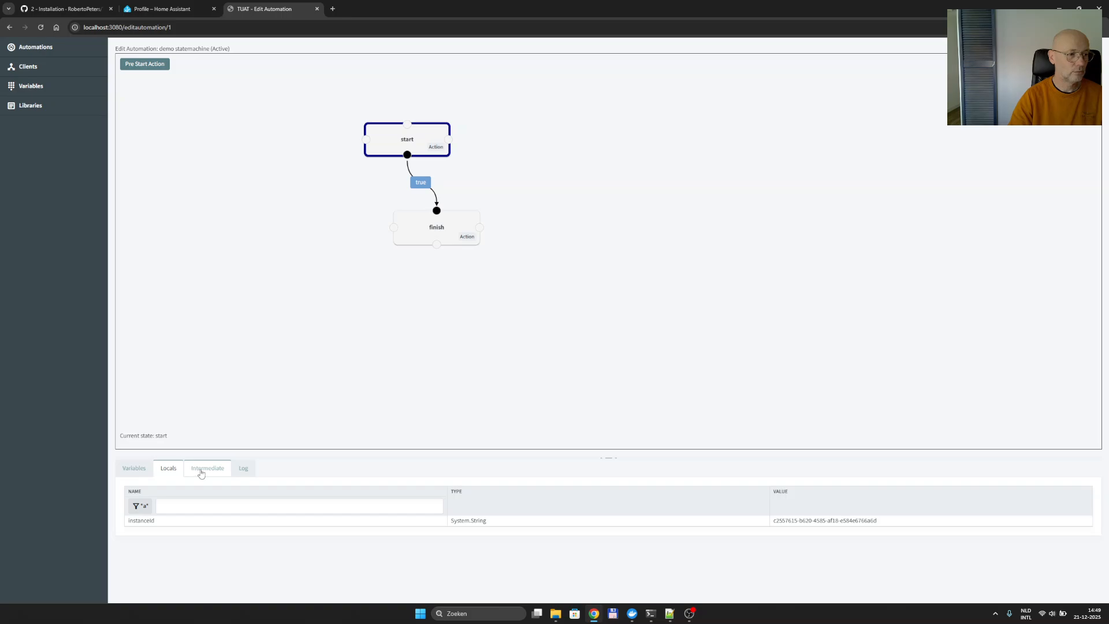
{"action": "left_click", "coordinate": [199, 473]}
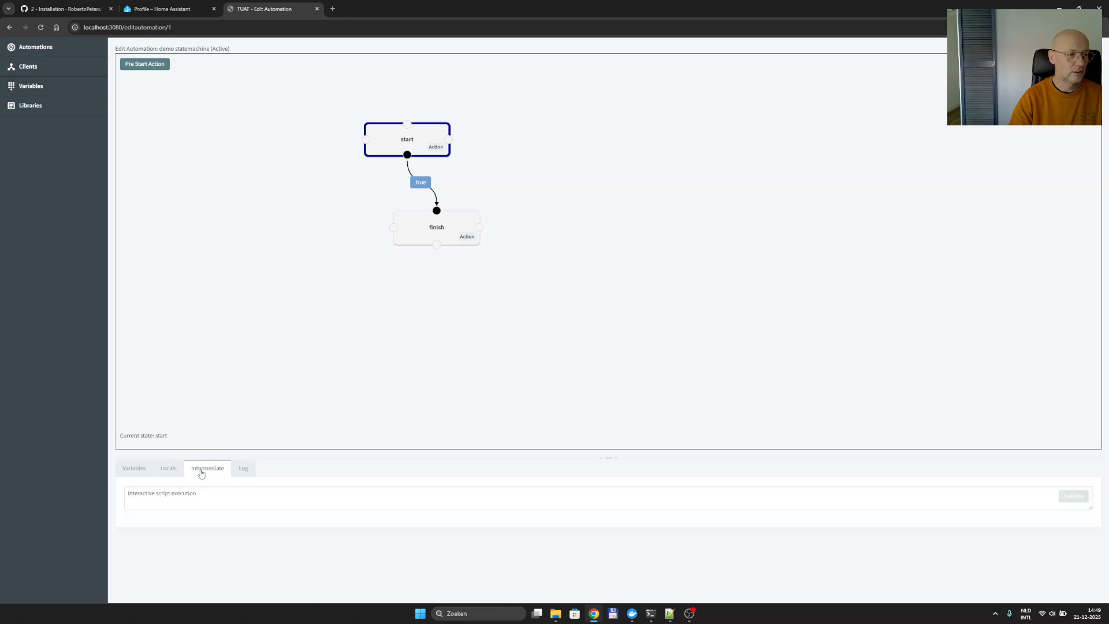
{"action": "left_click", "coordinate": [246, 472]}
{"action": "left_click", "coordinate": [137, 473]}
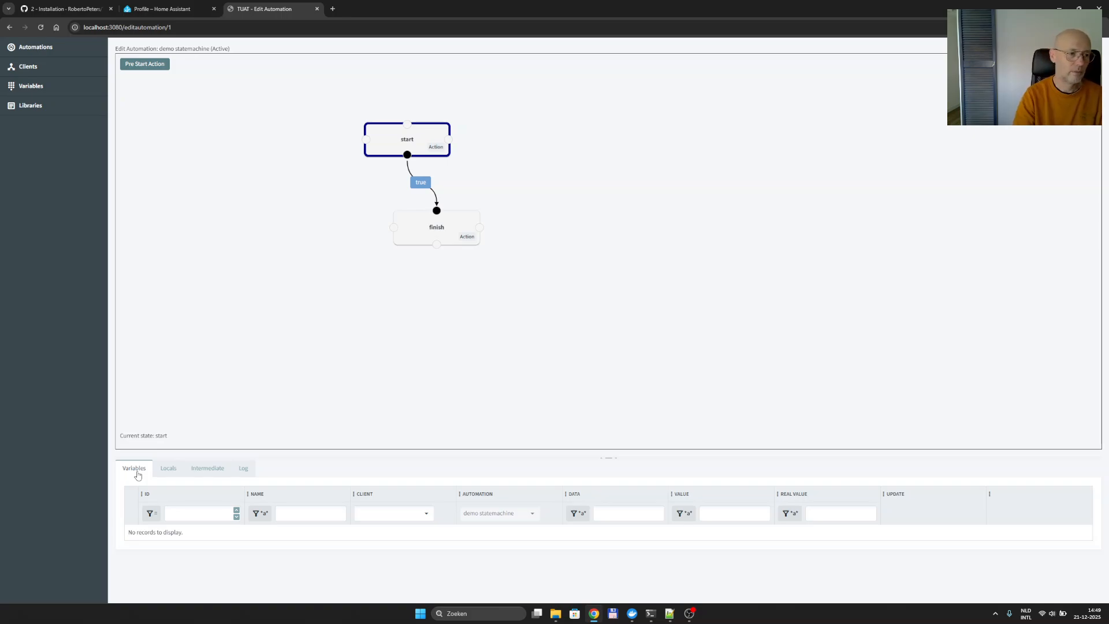
Execute var x = 10 in the Intermediate console and confirm x appears under Locals.
{"action": "left_click", "coordinate": [168, 468]}
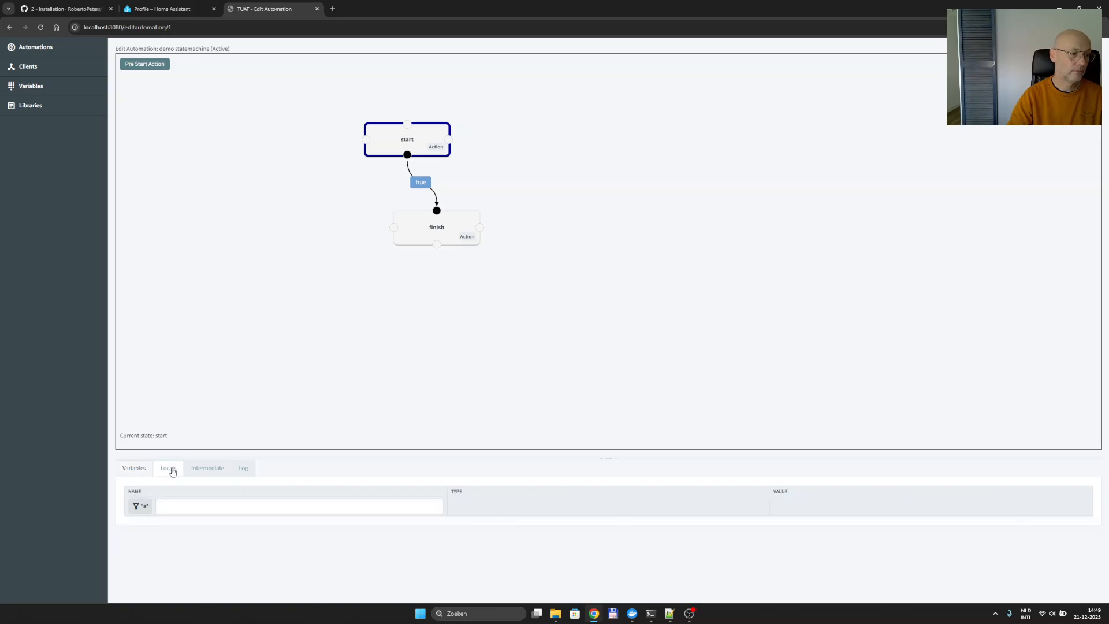
{"action": "left_click", "coordinate": [207, 473]}
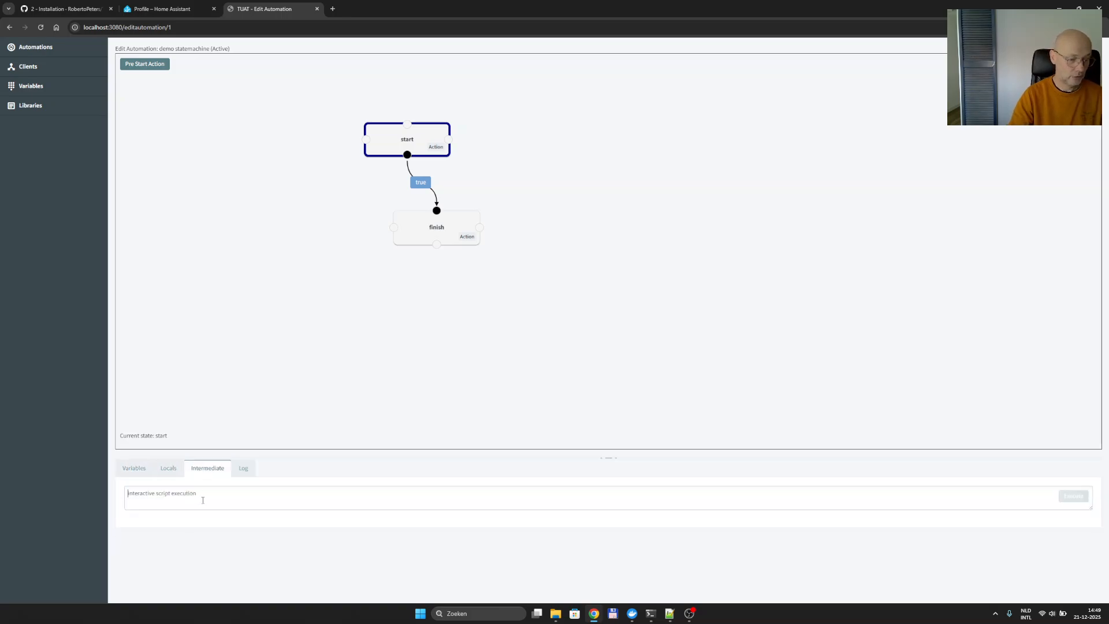
{"action": "left_click", "coordinate": [203, 500]}
{"action": "type", "text": "var x = 10"}
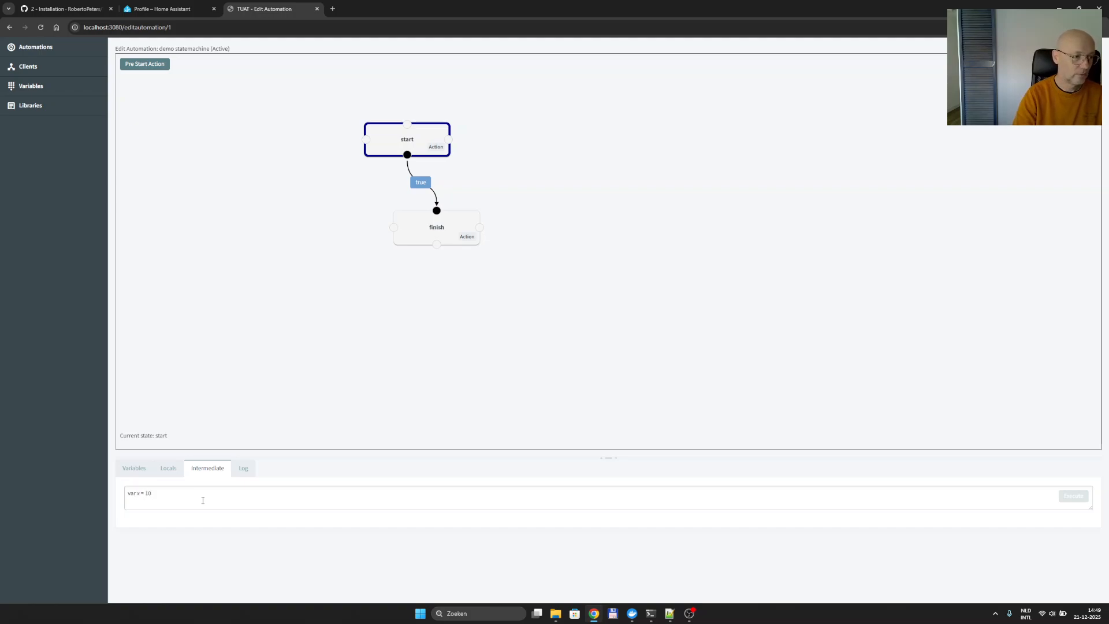
{"action": "left_click", "coordinate": [1014, 565]}
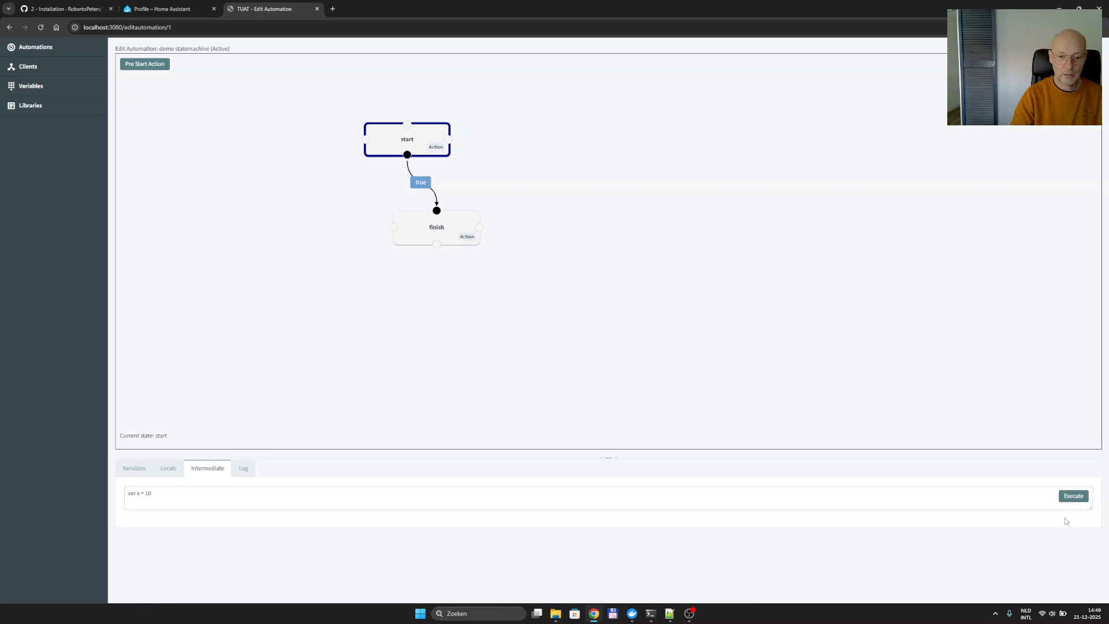
{"action": "left_click", "coordinate": [1075, 498]}
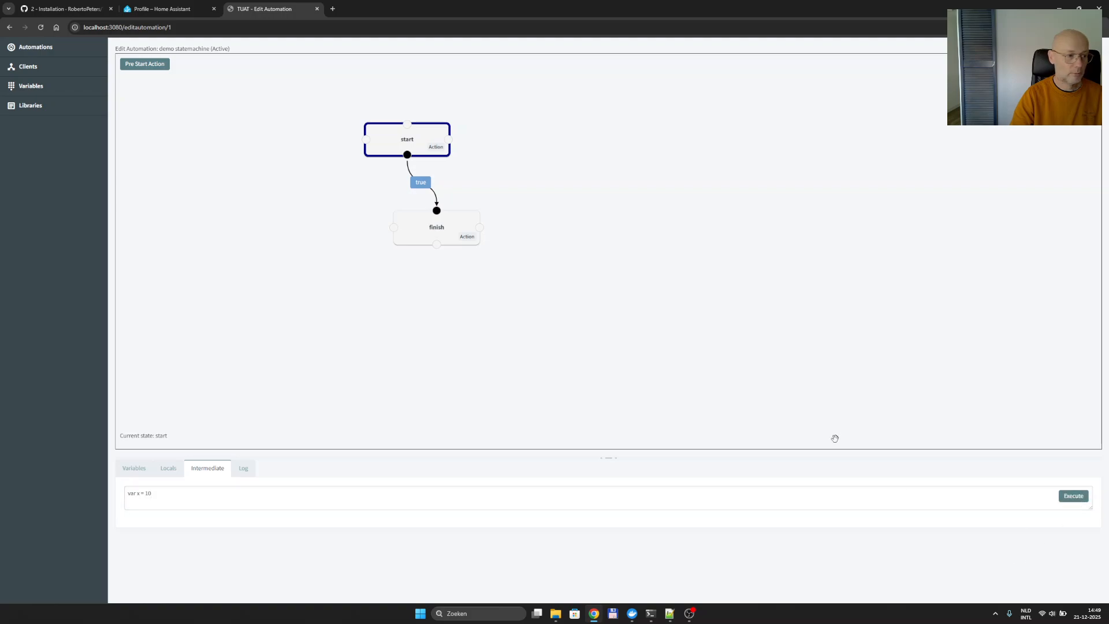
{"action": "left_click", "coordinate": [168, 469]}
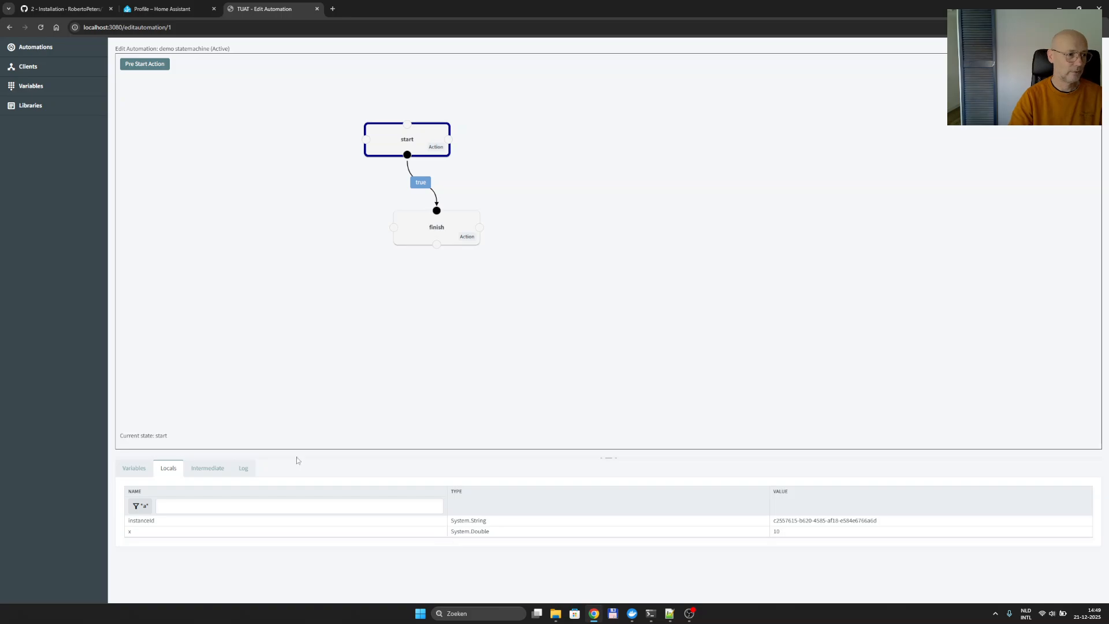
{"action": "left_click", "coordinate": [134, 468]}
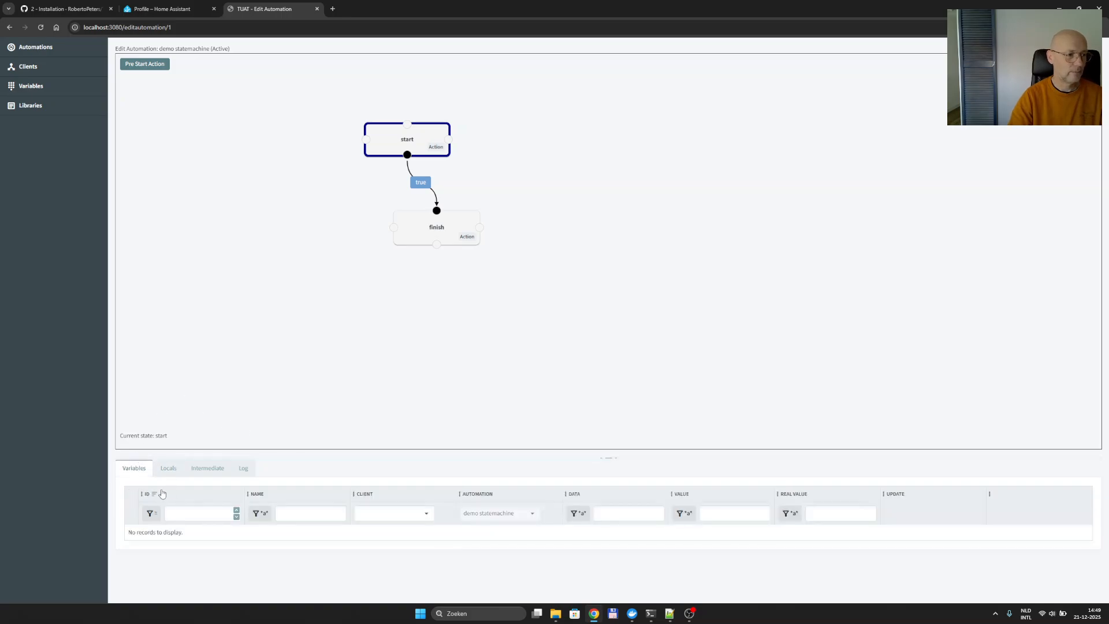
Review the Variables and Clients pages, then reopen demo statemachine's Pre Start Action editor.
{"action": "left_click", "coordinate": [41, 87]}
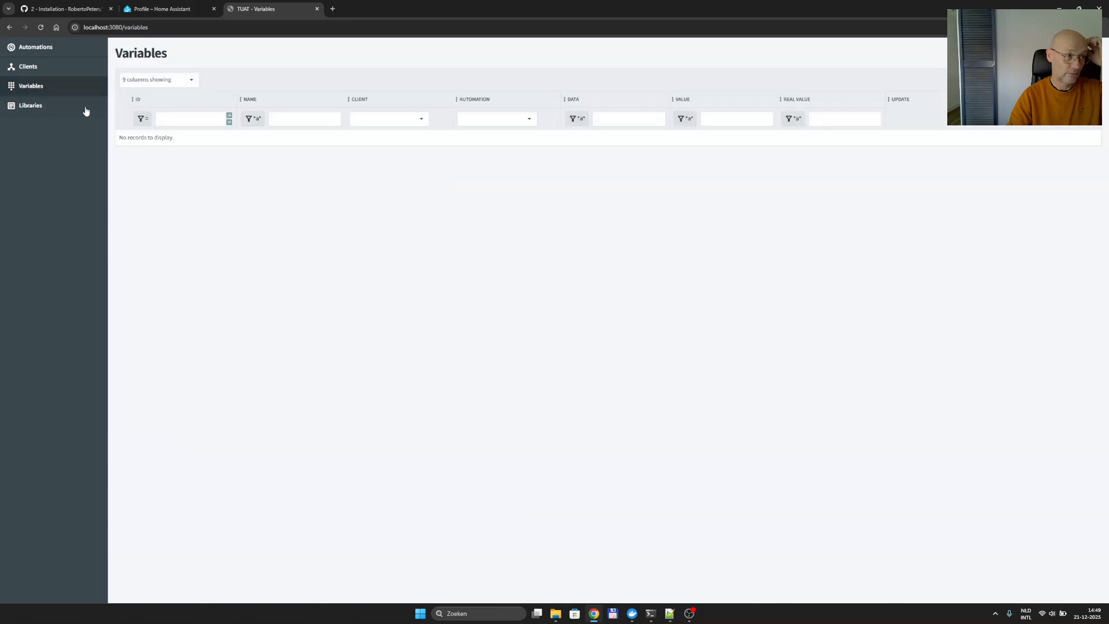
{"action": "left_click", "coordinate": [39, 68]}
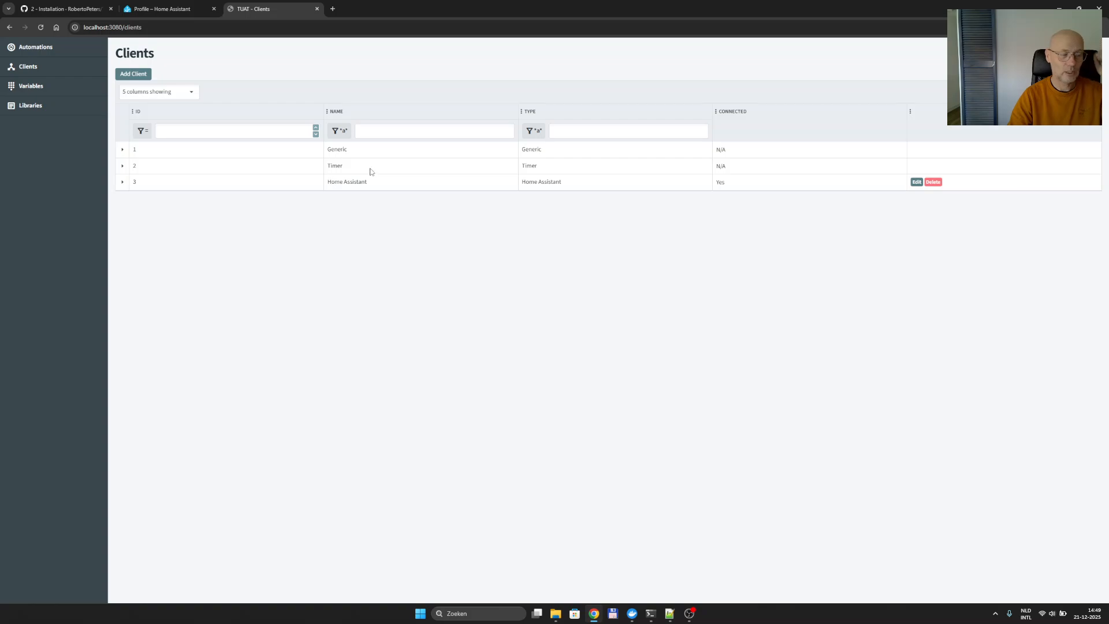
{"action": "left_click", "coordinate": [39, 51]}
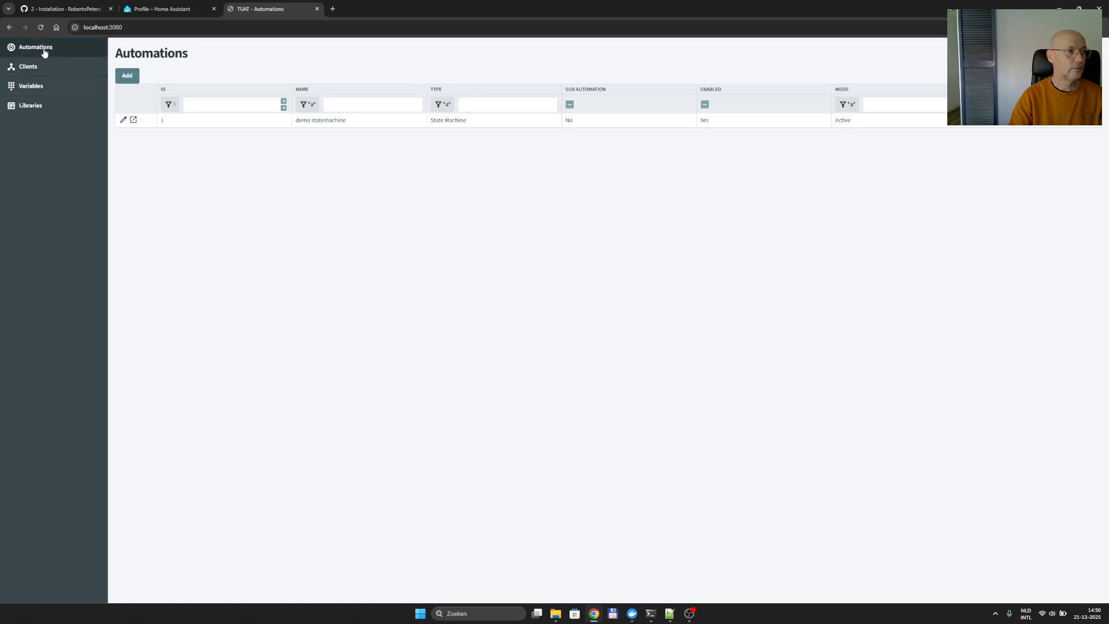
{"action": "double_click", "coordinate": [404, 122]}
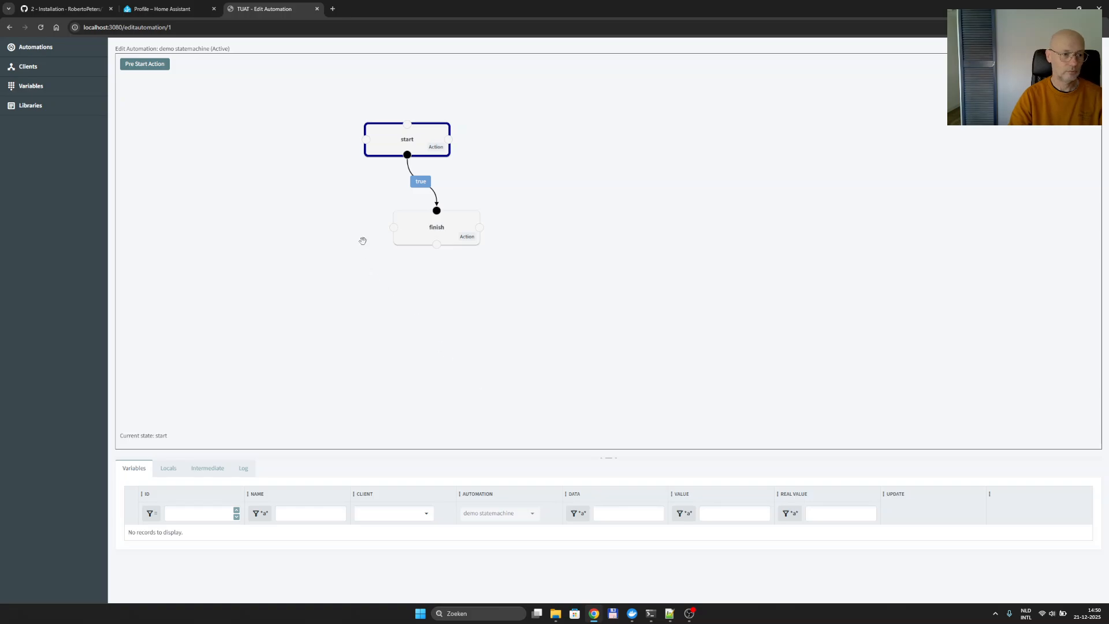
{"action": "left_click", "coordinate": [141, 65]}
Locate and copy the createVariable("testVar") example from the helper code on line 247.
{"action": "left_click", "coordinate": [311, 185]}
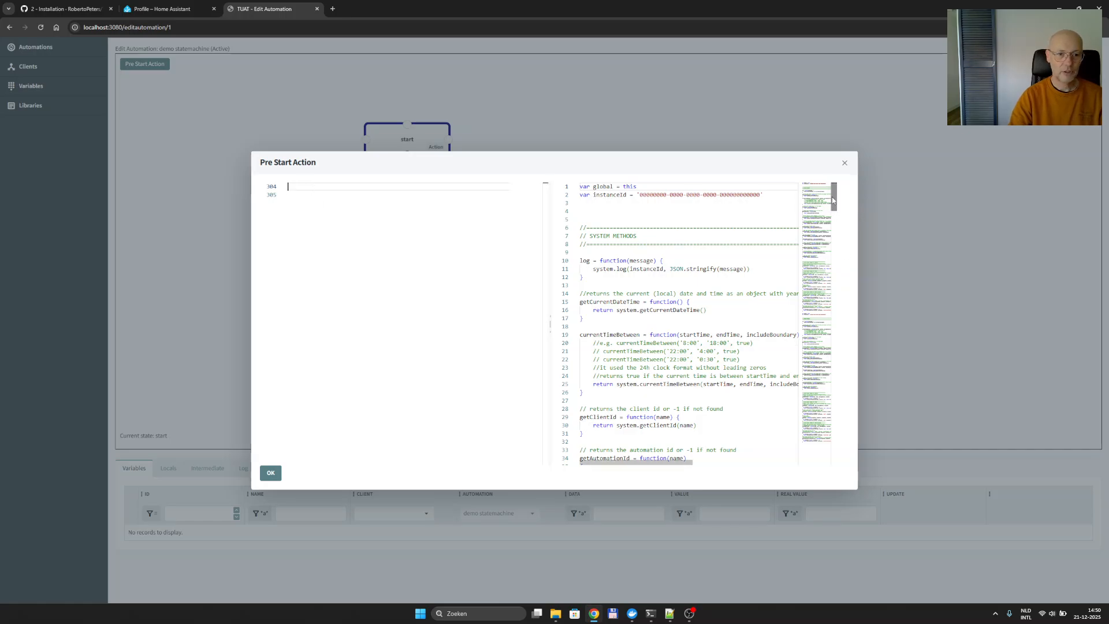
{"action": "left_click_drag", "start_coordinate": [834, 197], "coordinate": [832, 429]}
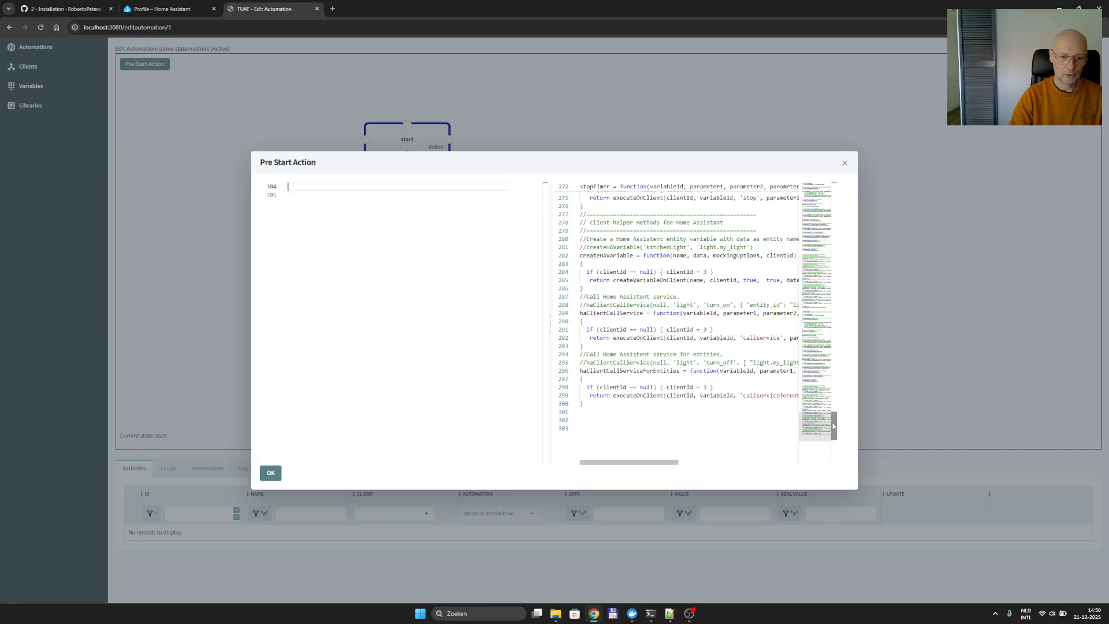
{"action": "left_click_drag", "start_coordinate": [837, 427], "coordinate": [839, 394]}
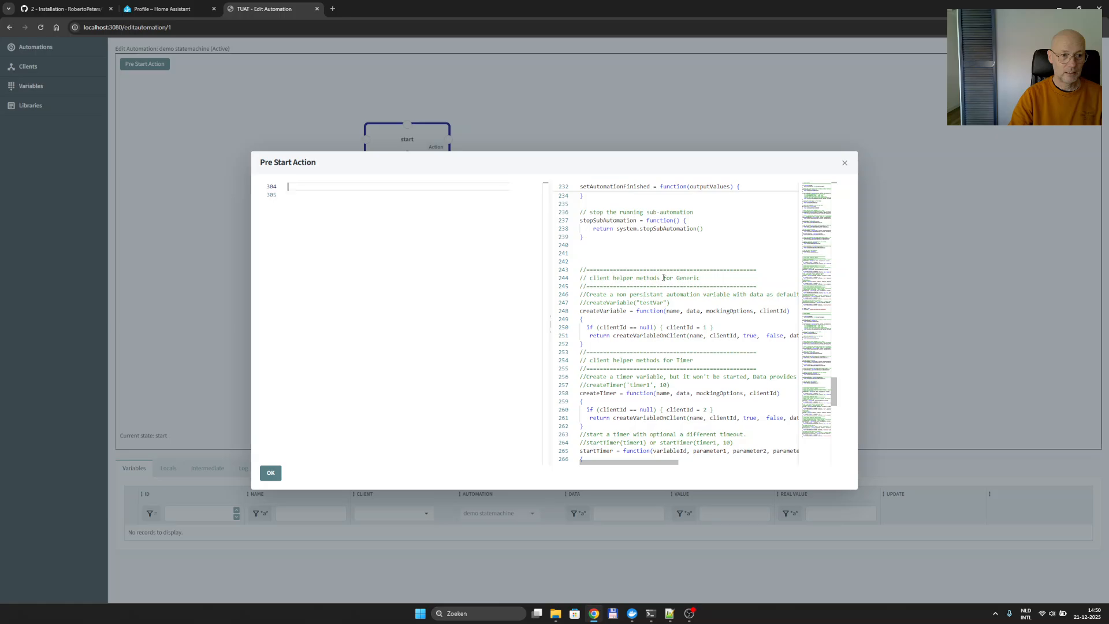
{"action": "double_click", "coordinate": [688, 278]}
{"action": "double_click", "coordinate": [622, 311]}
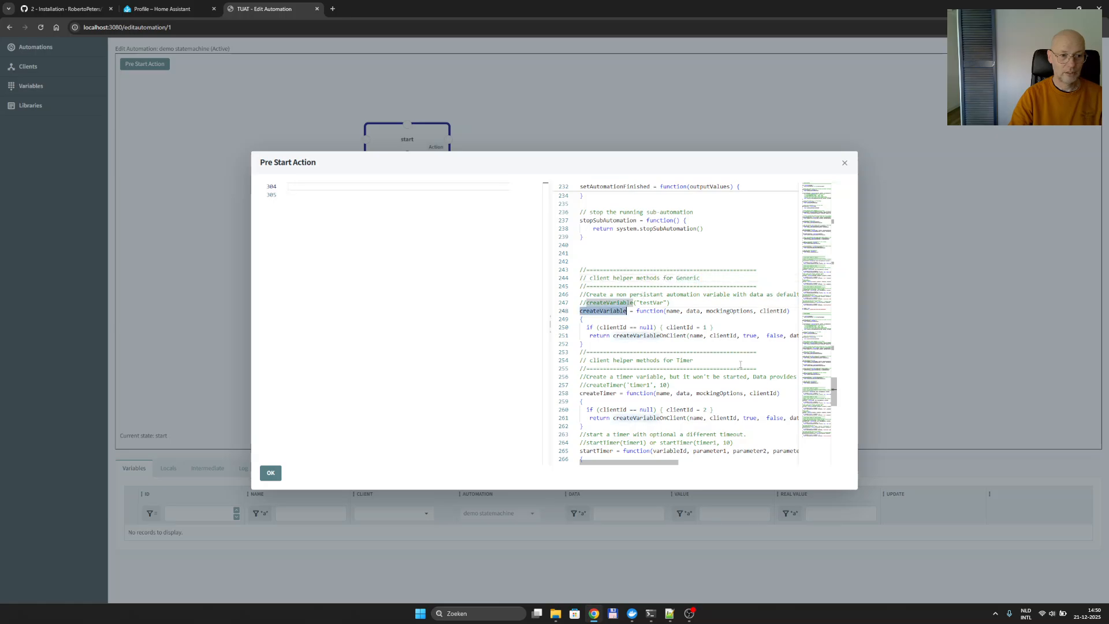
{"action": "left_click", "coordinate": [603, 311]}
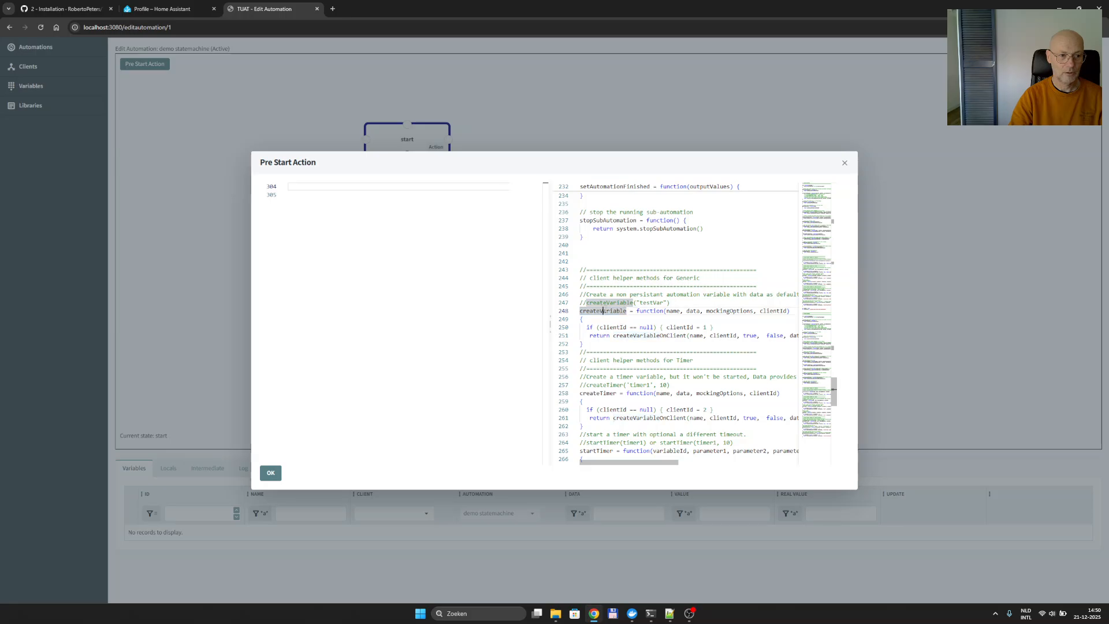
{"action": "left_click_drag", "start_coordinate": [586, 303], "coordinate": [671, 303]}
{"action": "key", "text": "ctrl+c"}
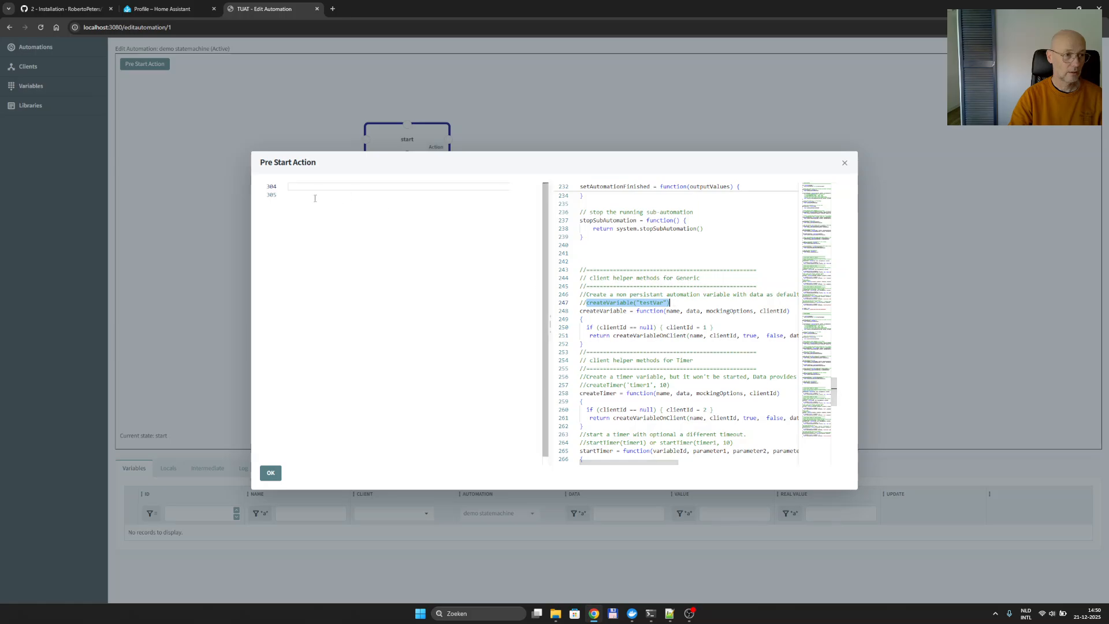
Write var variableId = createVariable("testVar") on line 304 and confirm the pre-start script.
{"action": "left_click", "coordinate": [318, 189]}
{"action": "type", "text": "var"}
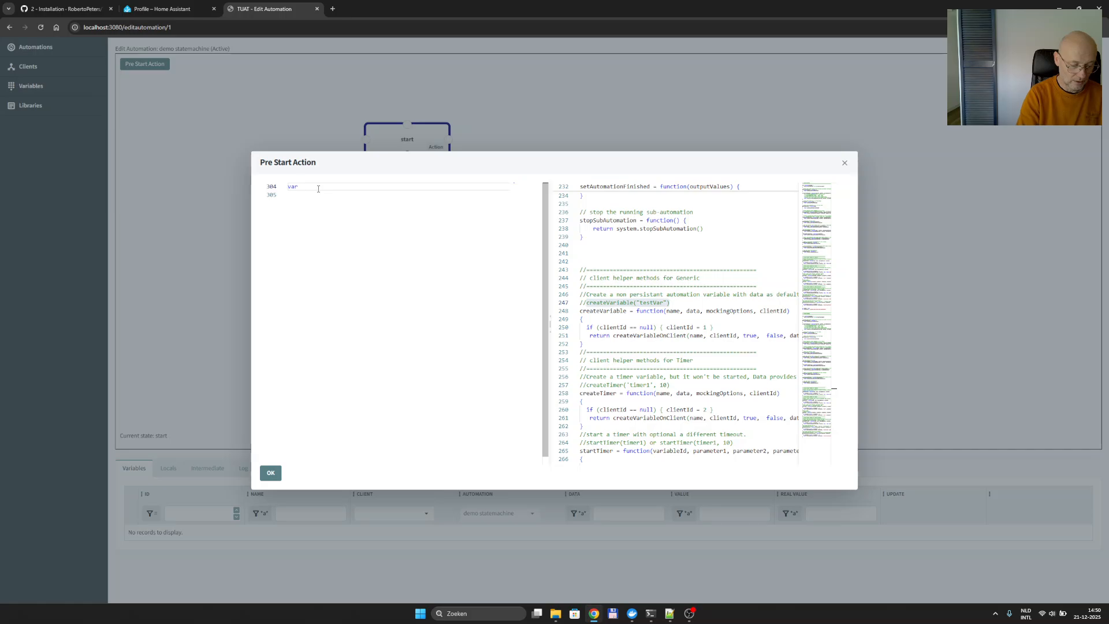
{"action": "type", "text": "variableId ="}
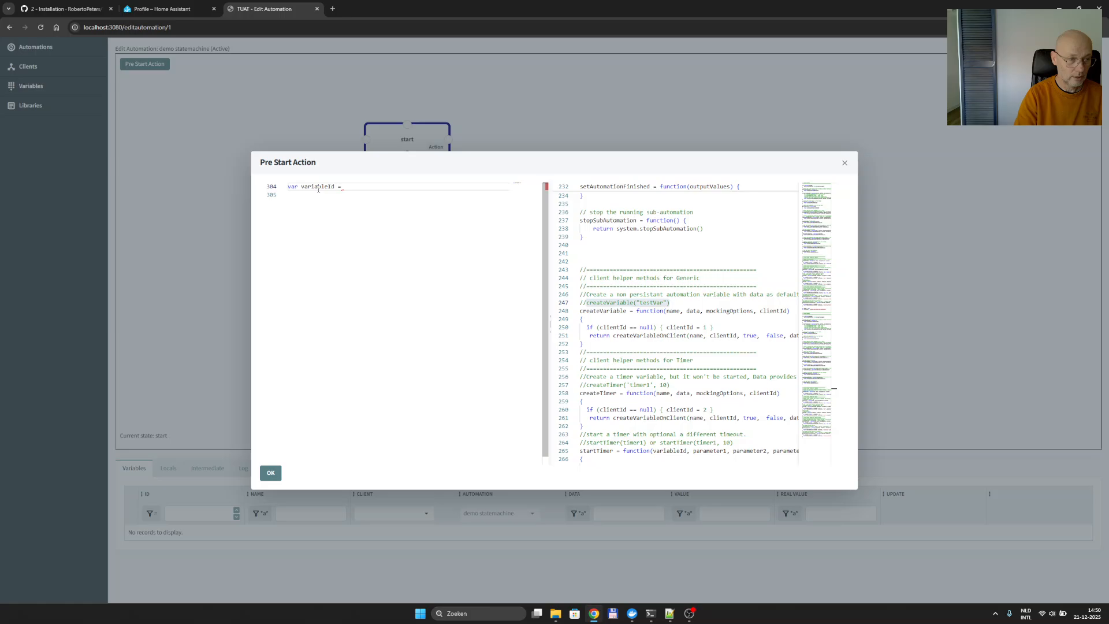
{"action": "key", "text": "ctrl+v"}
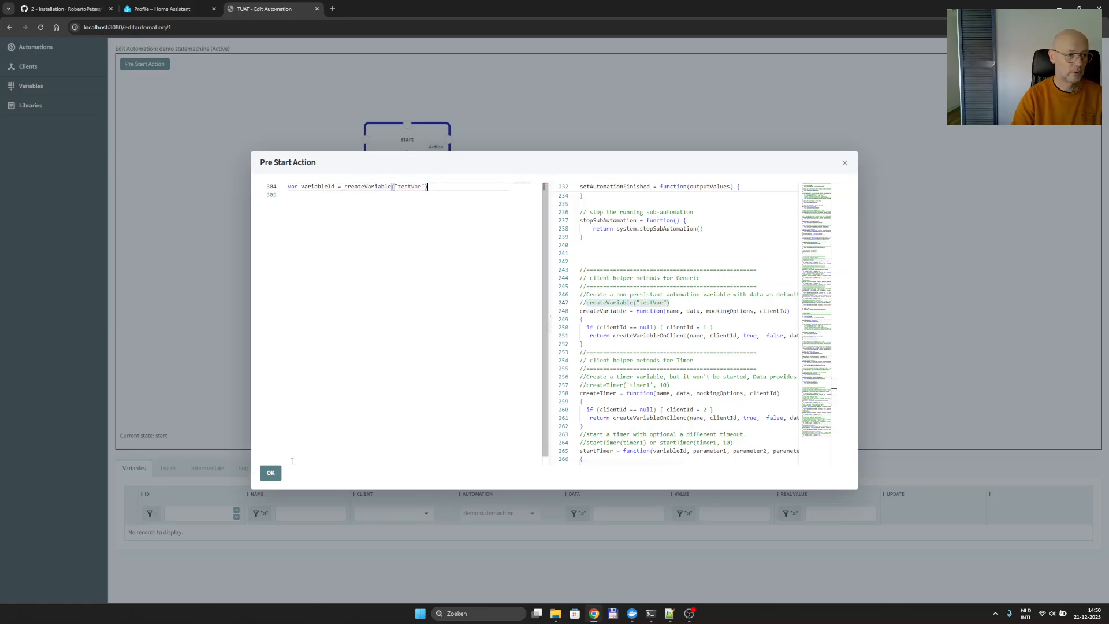
{"action": "left_click", "coordinate": [272, 474]}
{"action": "right_click", "coordinate": [255, 297]}
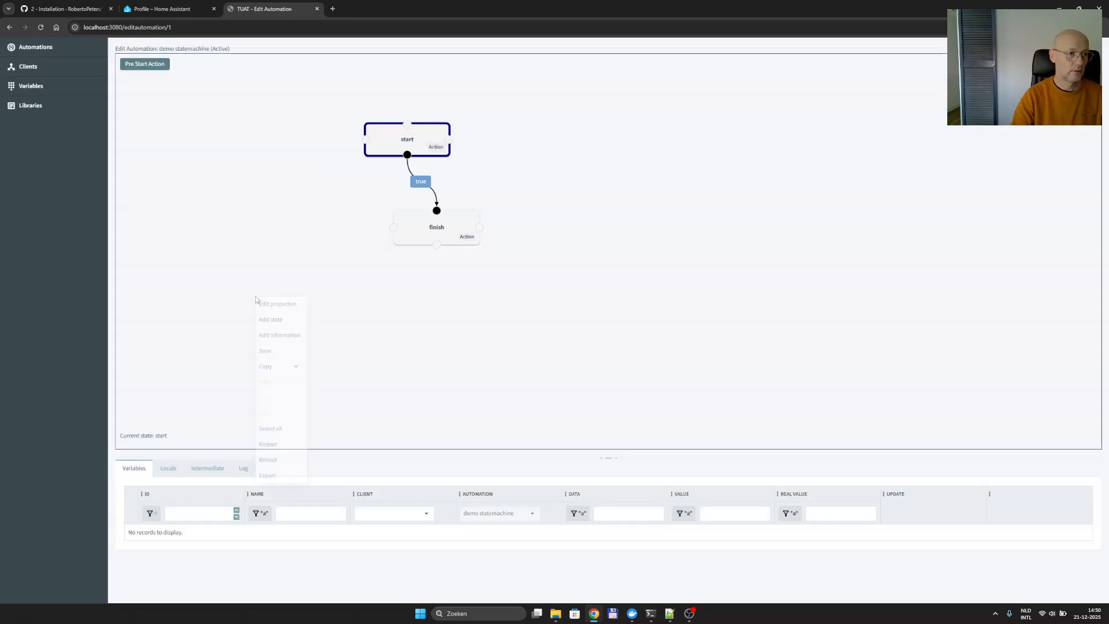
Save the automation, check the variables overview, and reopen demo statemachine from Automations.
{"action": "left_click", "coordinate": [283, 354]}
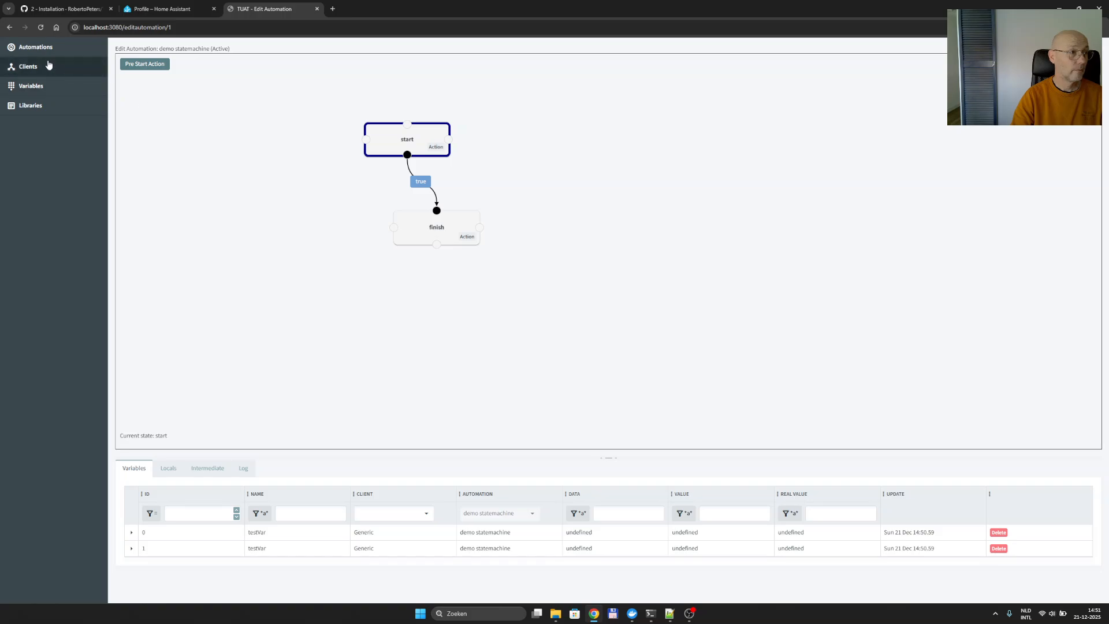
{"action": "left_click", "coordinate": [39, 91]}
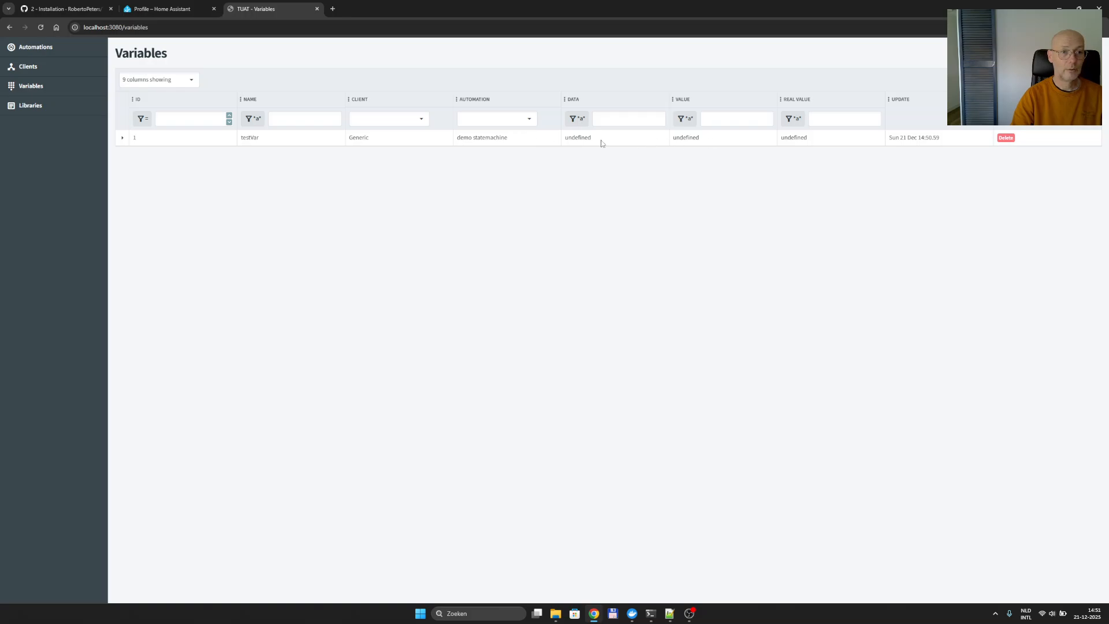
{"action": "left_click", "coordinate": [43, 51]}
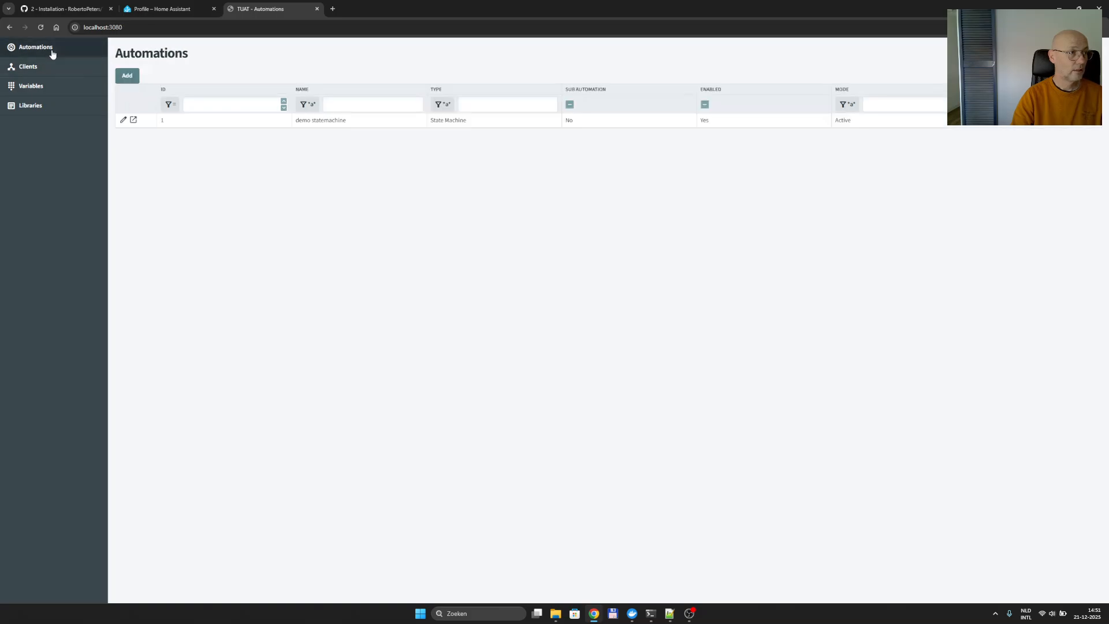
{"action": "left_click", "coordinate": [332, 119]}
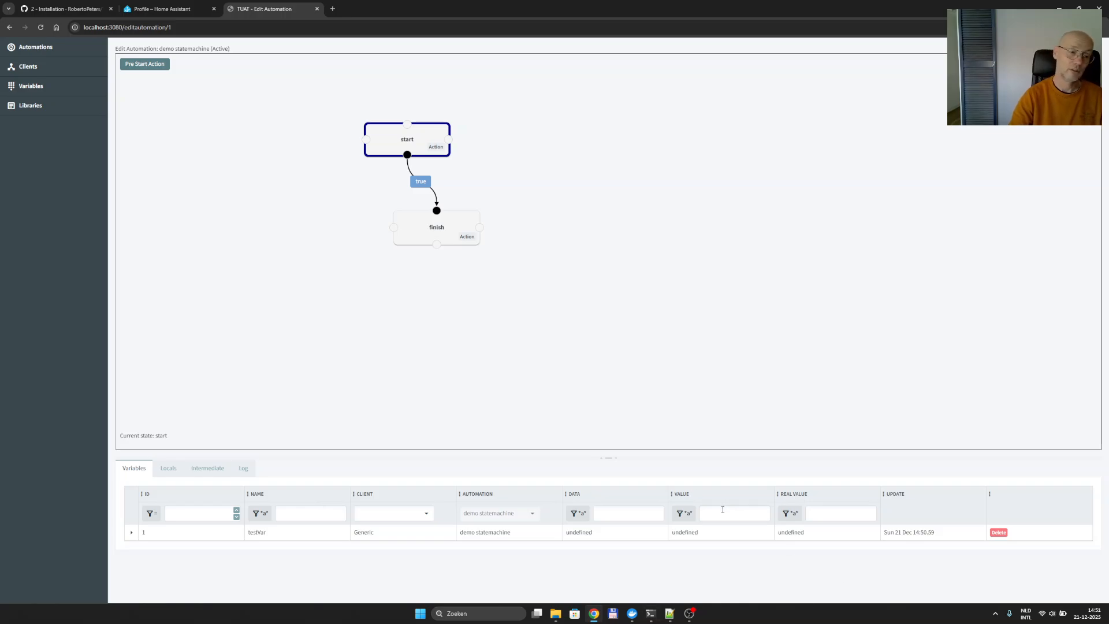
Change the pre-start call to createVariable("testVar", 10) and save the automation.
{"action": "left_click", "coordinate": [151, 64]}
{"action": "left_click", "coordinate": [430, 186]}
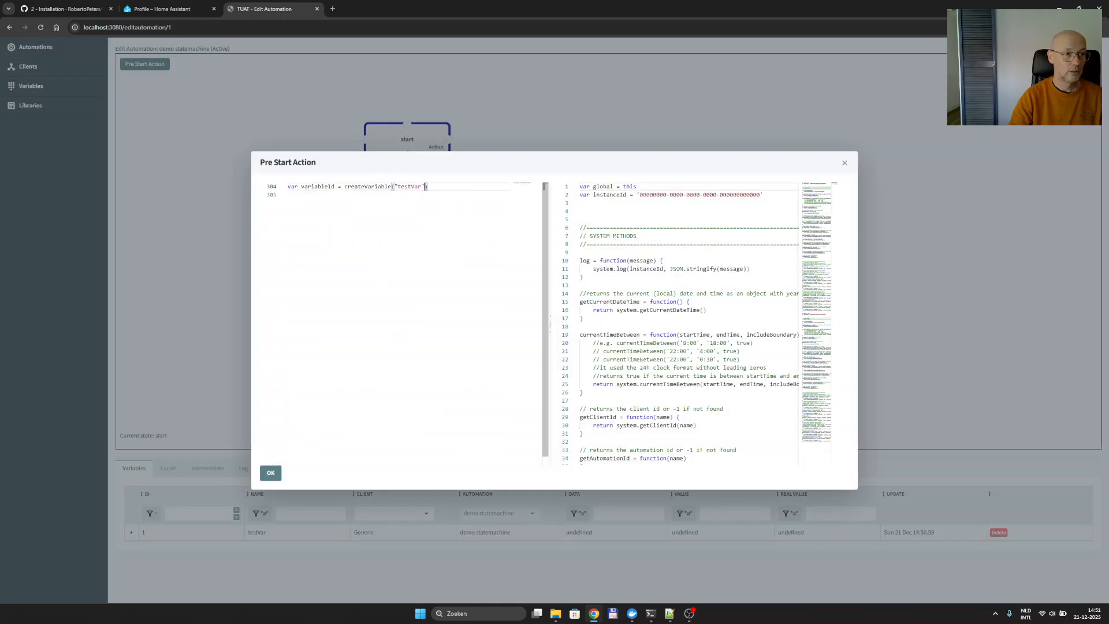
{"action": "type", "text": ", 10"}
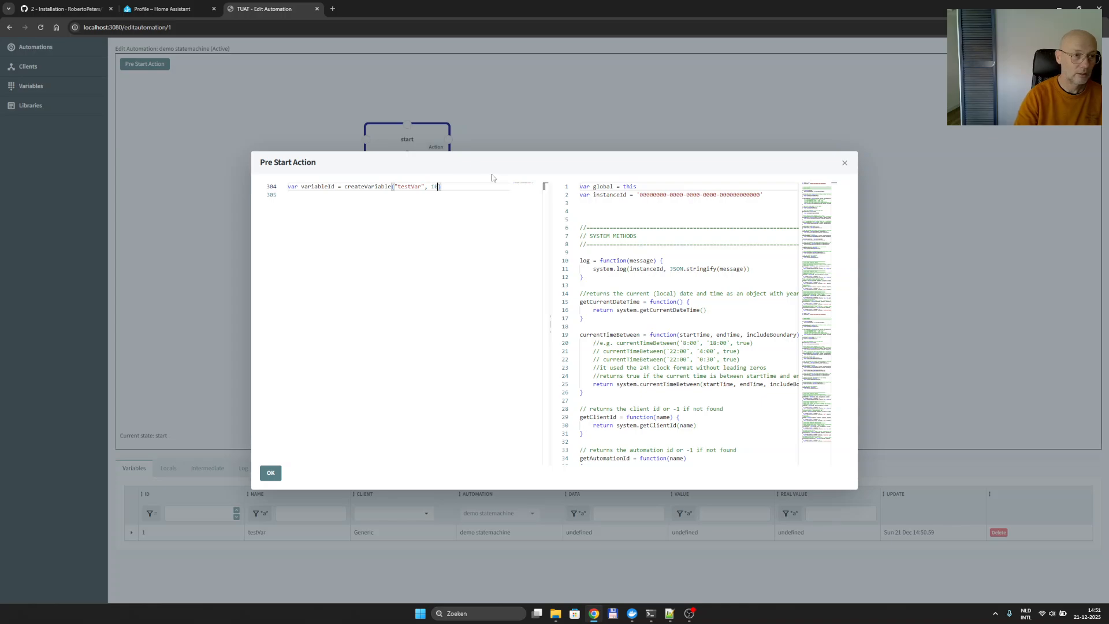
{"action": "left_click", "coordinate": [270, 473]}
{"action": "right_click", "coordinate": [281, 349]}
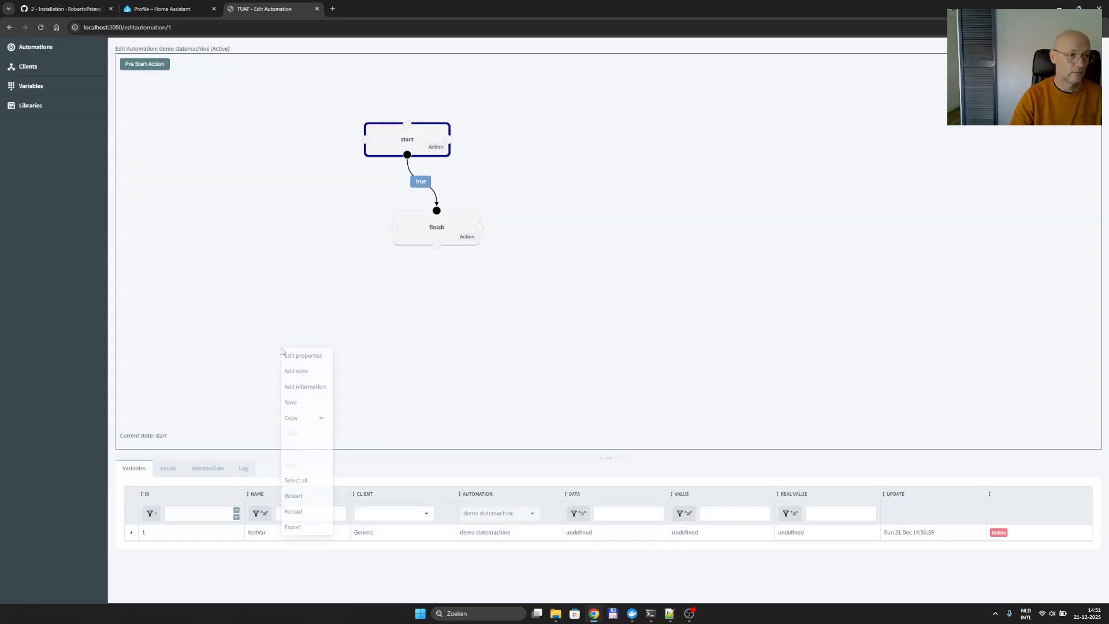
{"action": "left_click", "coordinate": [303, 402]}
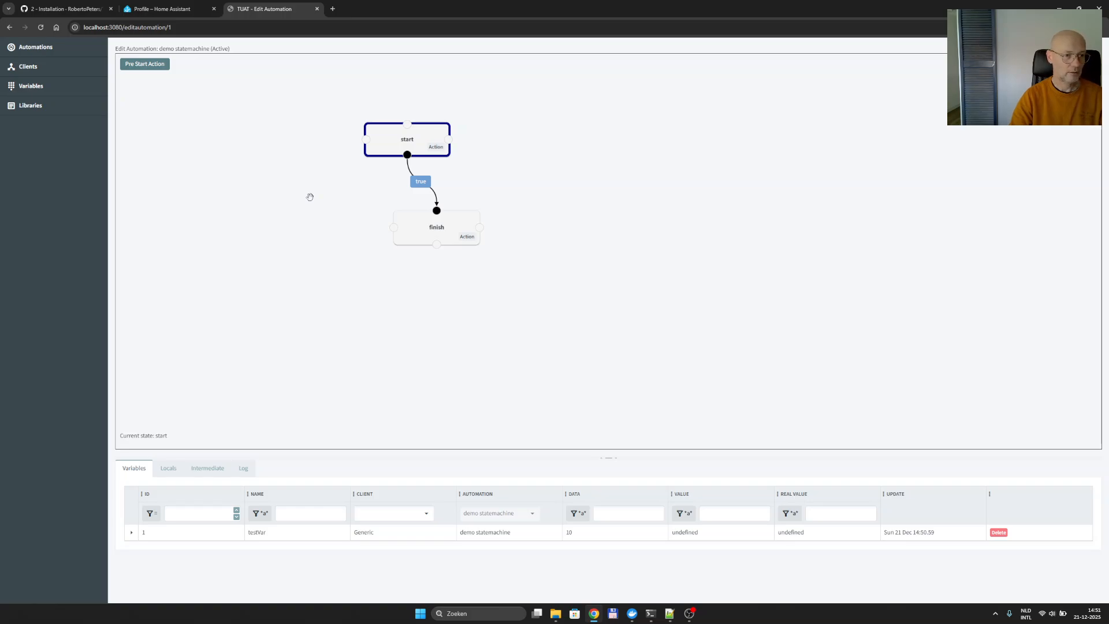
Review the Log, Locals and Variables tabs, then begin adding a new automation.
{"action": "left_click", "coordinate": [244, 469]}
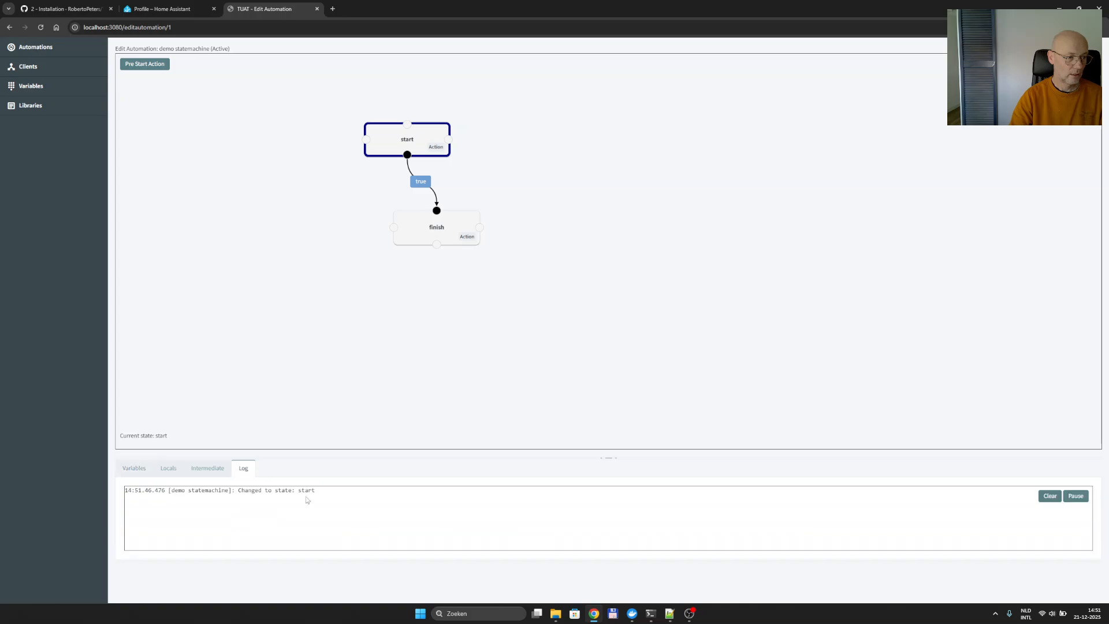
{"action": "left_click", "coordinate": [170, 471]}
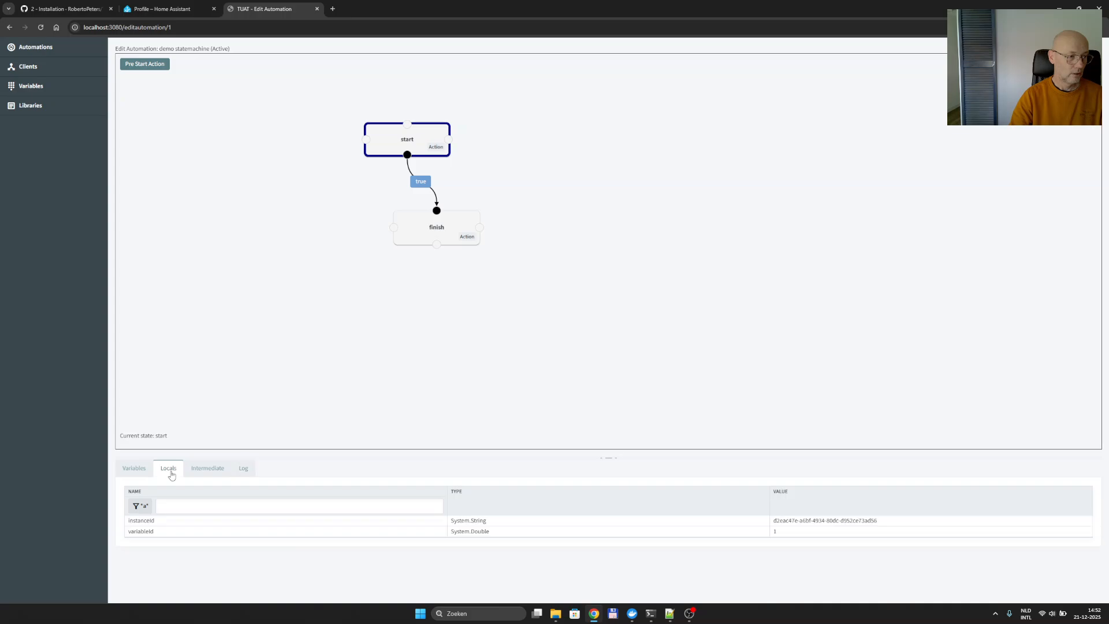
{"action": "left_click", "coordinate": [134, 468]}
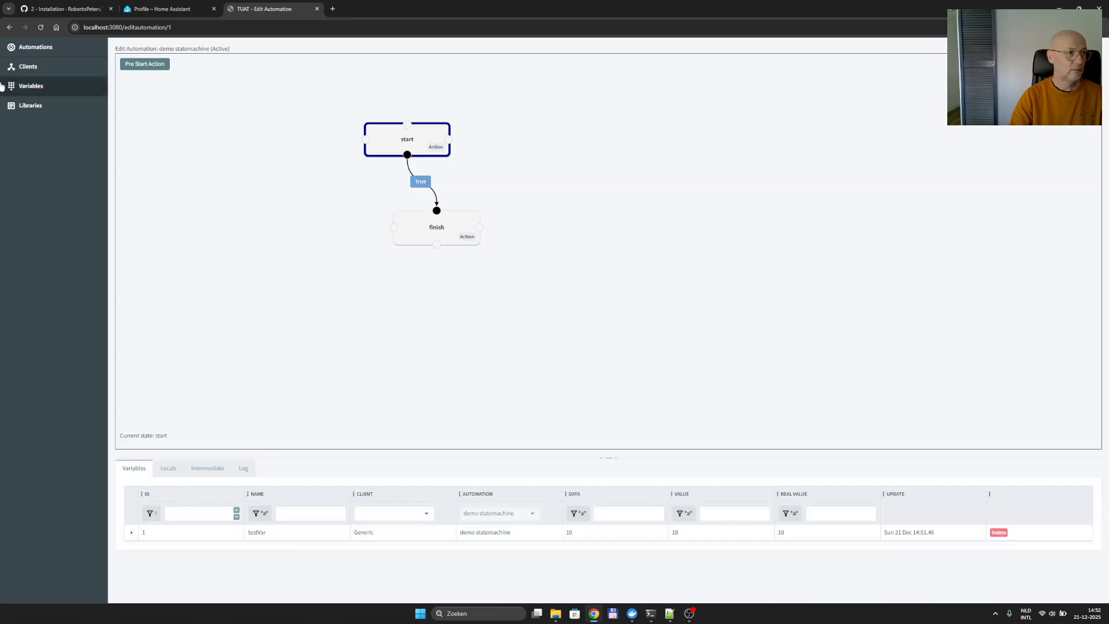
{"action": "left_click", "coordinate": [23, 47]}
{"action": "left_click", "coordinate": [127, 76]}
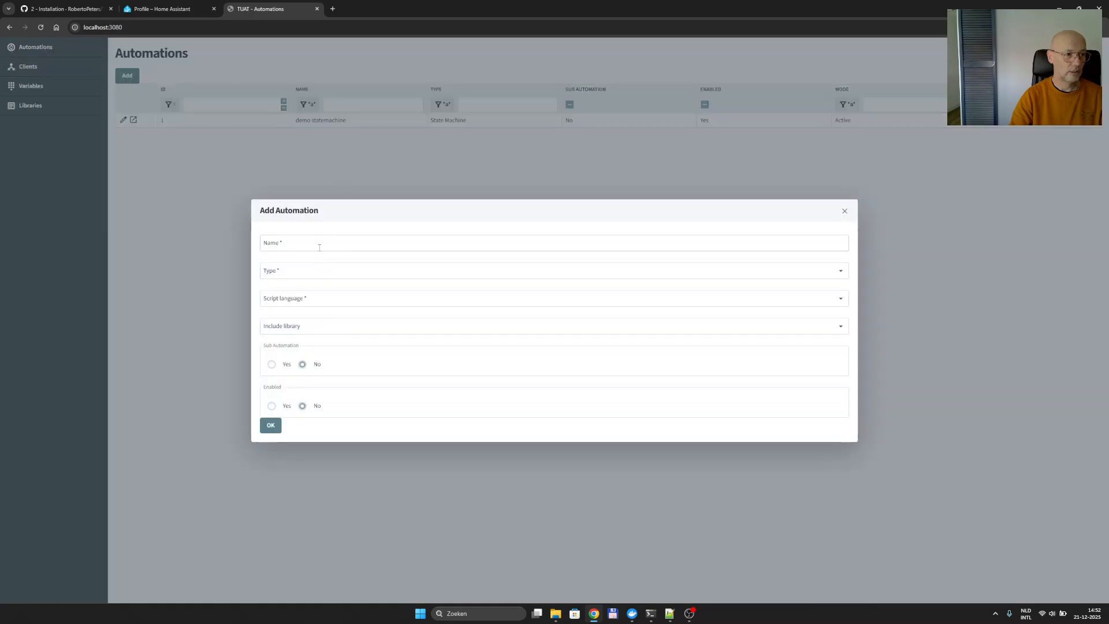
Name the new automation 'test flow', building on the earlier name 'test'.
{"action": "left_click", "coordinate": [319, 247]}
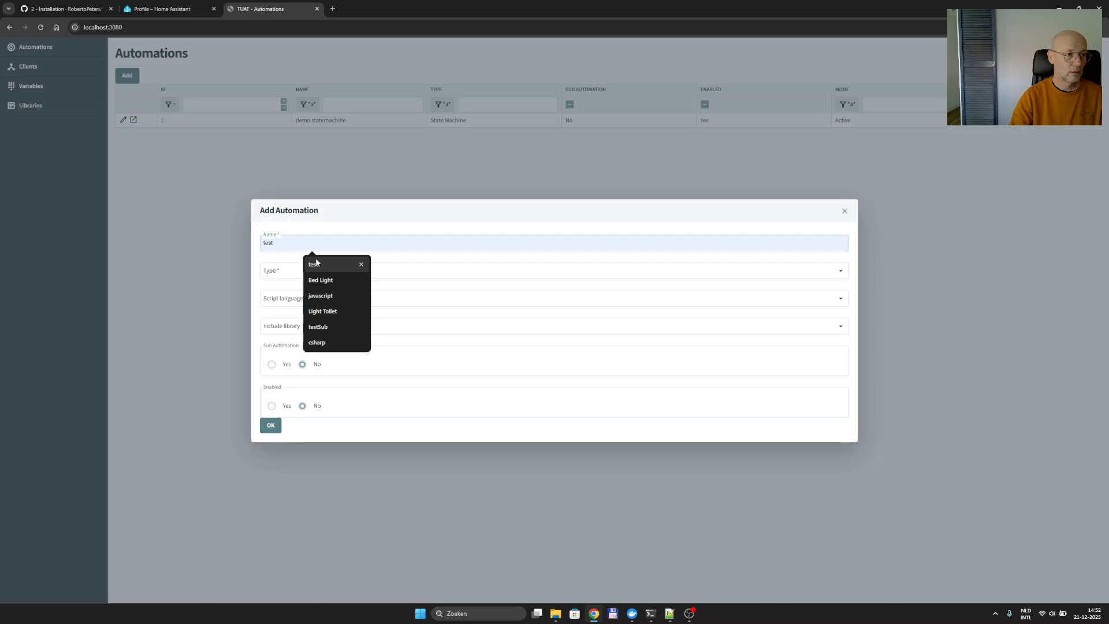
{"action": "left_click", "coordinate": [317, 264]}
{"action": "left_click", "coordinate": [326, 249]}
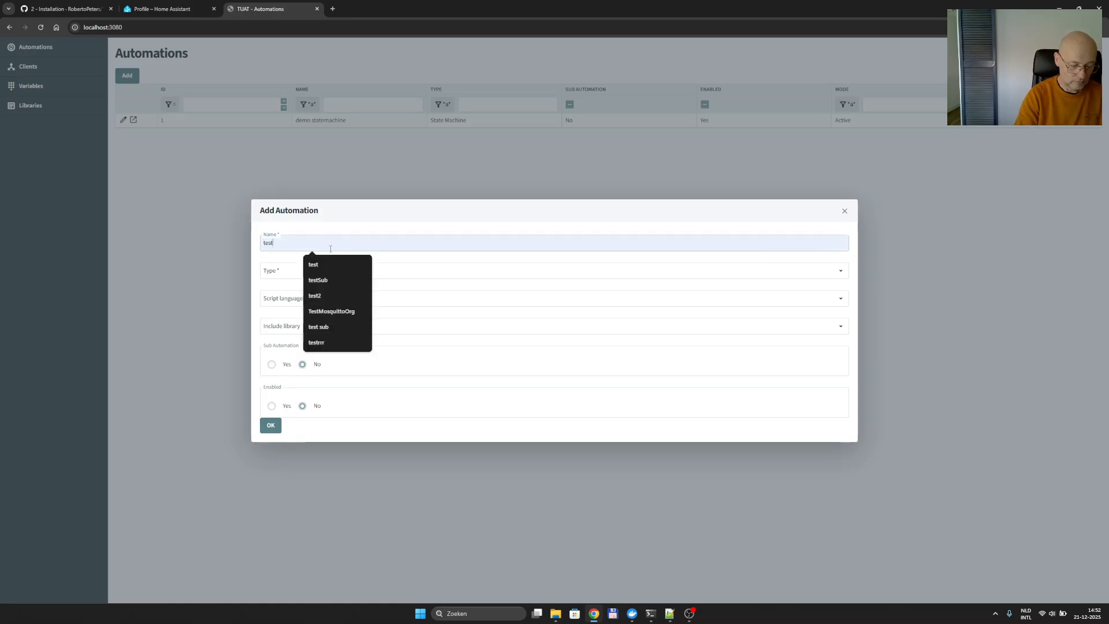
{"action": "type", "text": "flow"}
Set type Flow and script language JavaScript, create it, and open test flow for editing.
{"action": "left_click", "coordinate": [301, 271]}
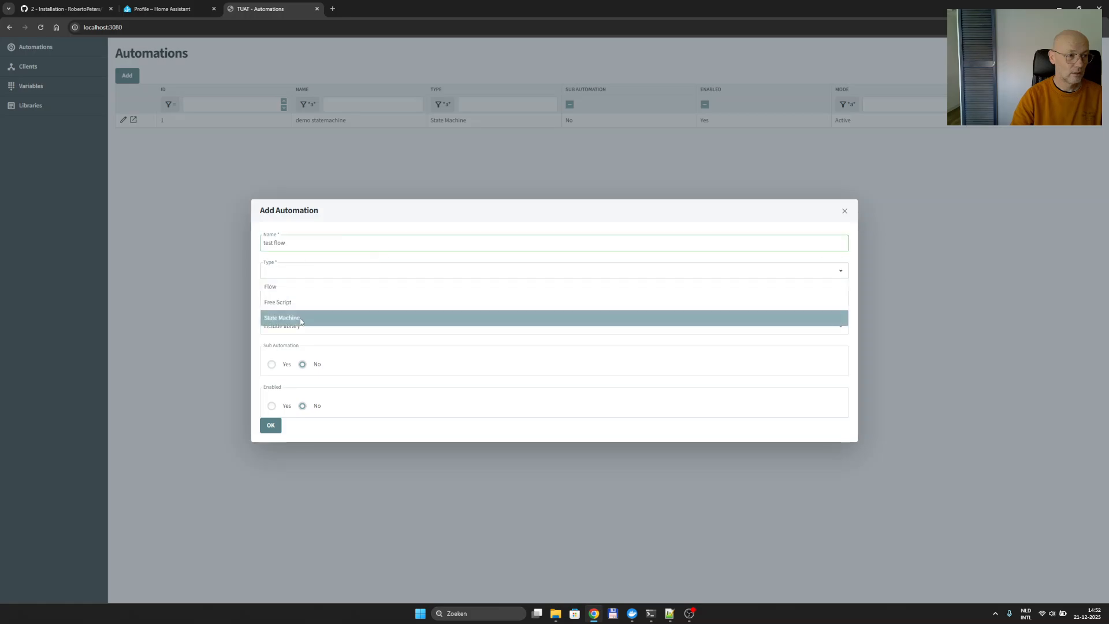
{"action": "left_click", "coordinate": [278, 287]}
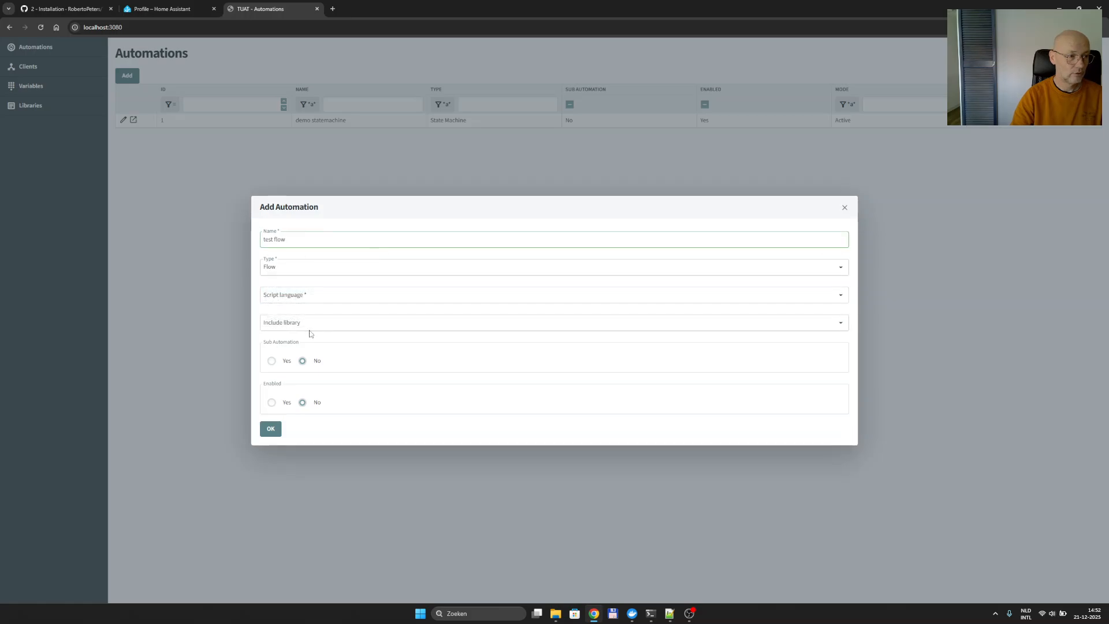
{"action": "left_click", "coordinate": [292, 296]}
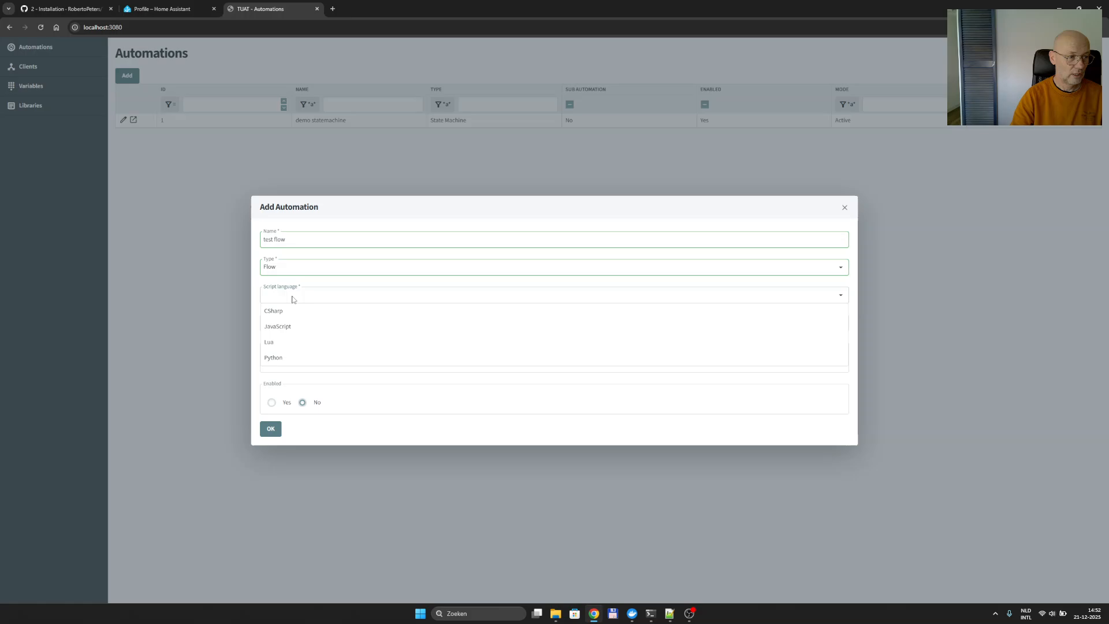
{"action": "left_click", "coordinate": [294, 327]}
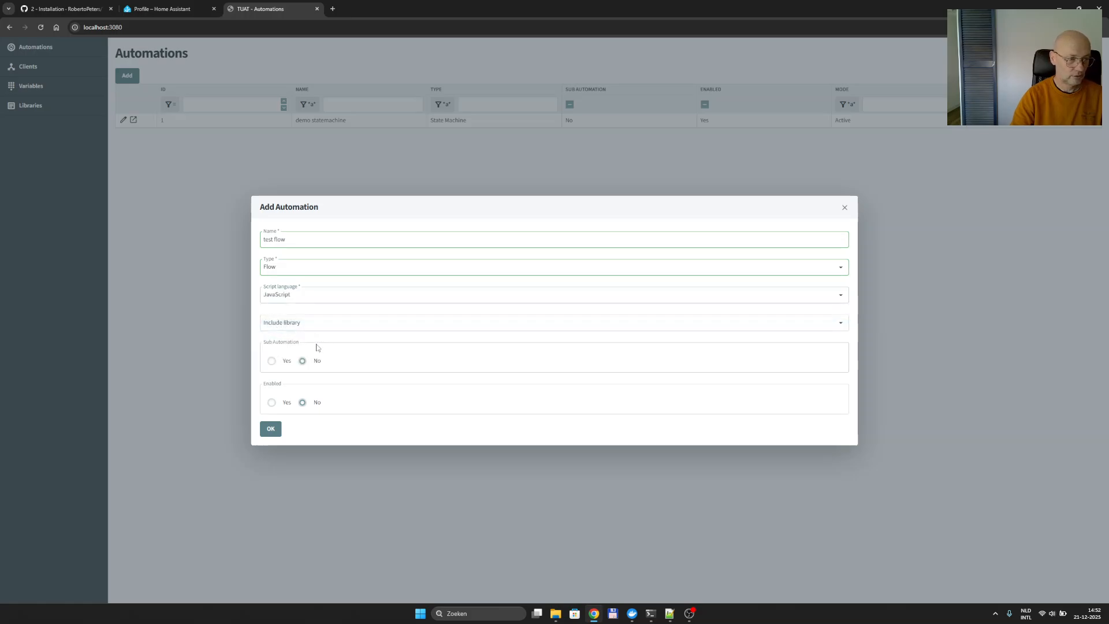
{"action": "left_click", "coordinate": [271, 429]}
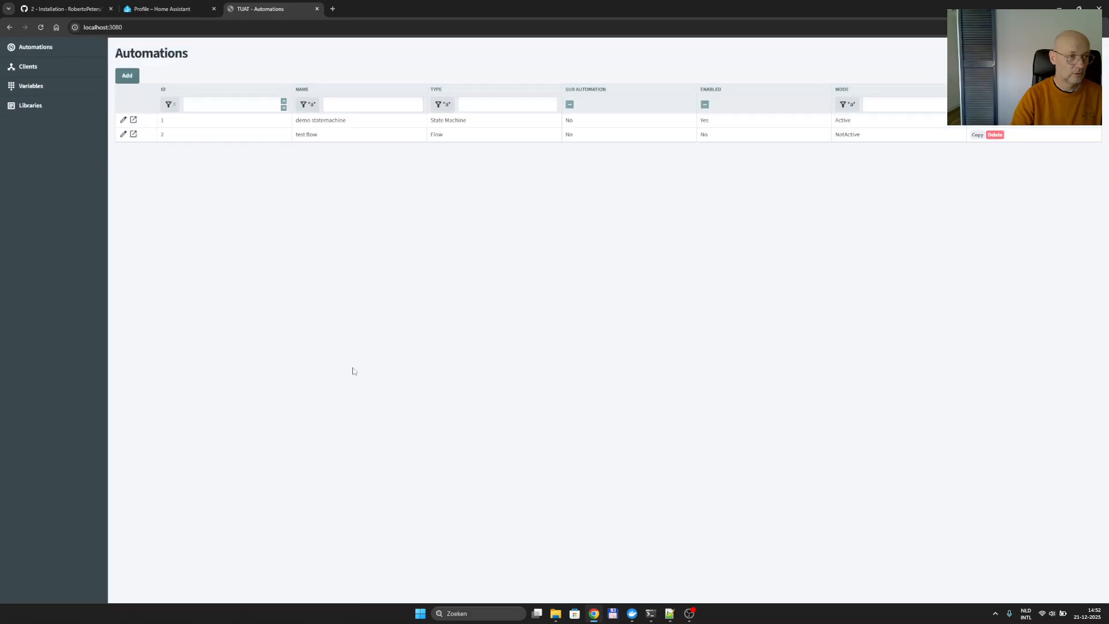
{"action": "double_click", "coordinate": [337, 136]}
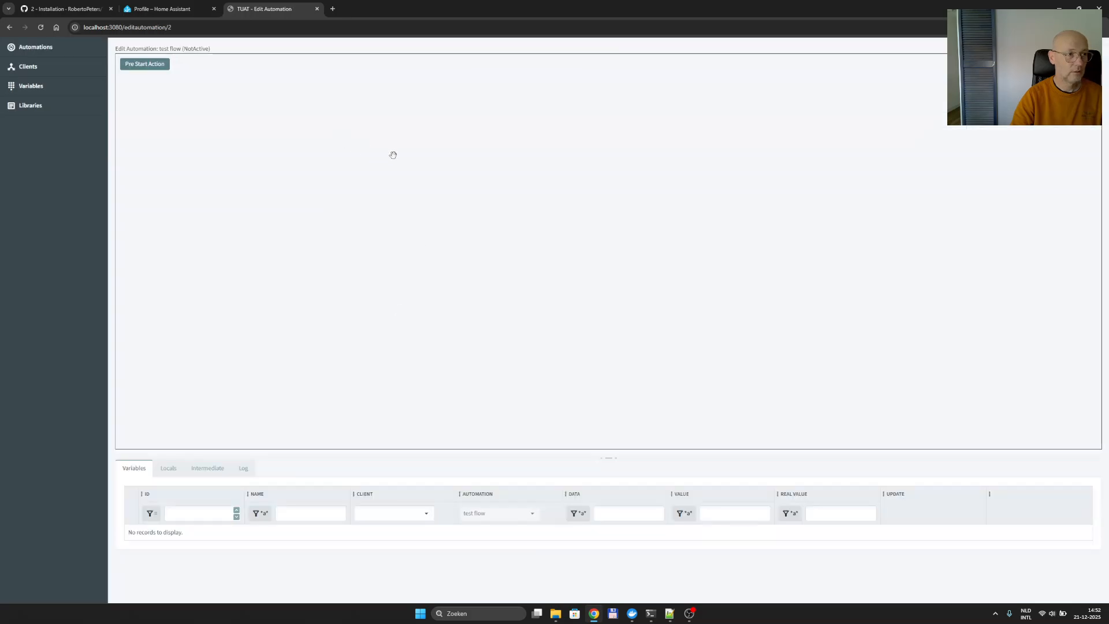
{"action": "right_click", "coordinate": [361, 236]}
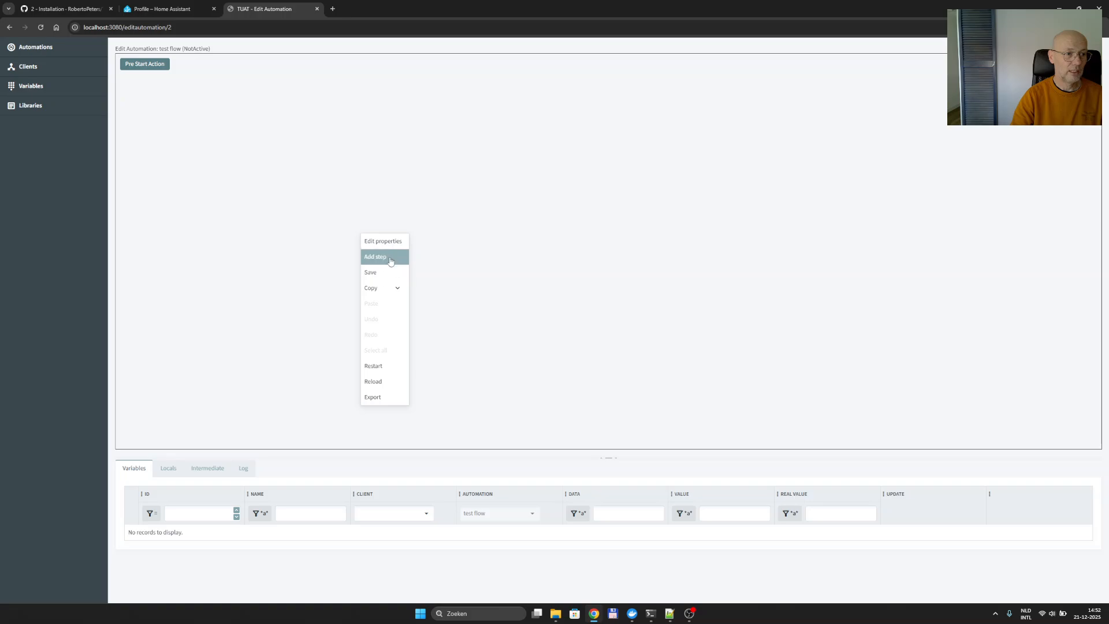
{"action": "left_click", "coordinate": [391, 257]}
{"action": "left_click", "coordinate": [359, 314]}
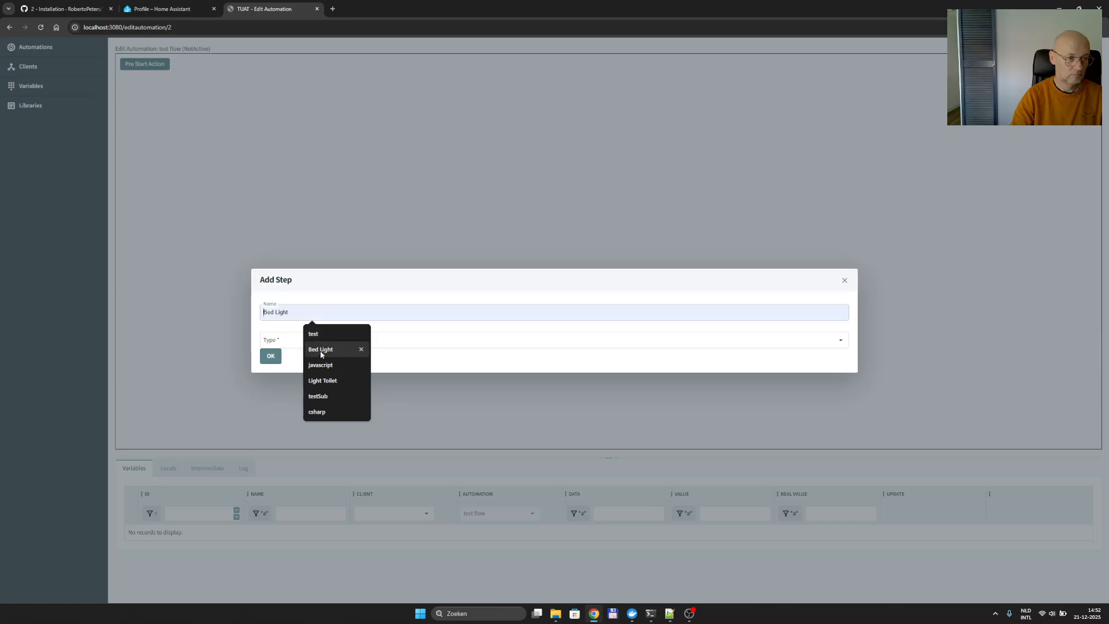
{"action": "left_click", "coordinate": [321, 328]}
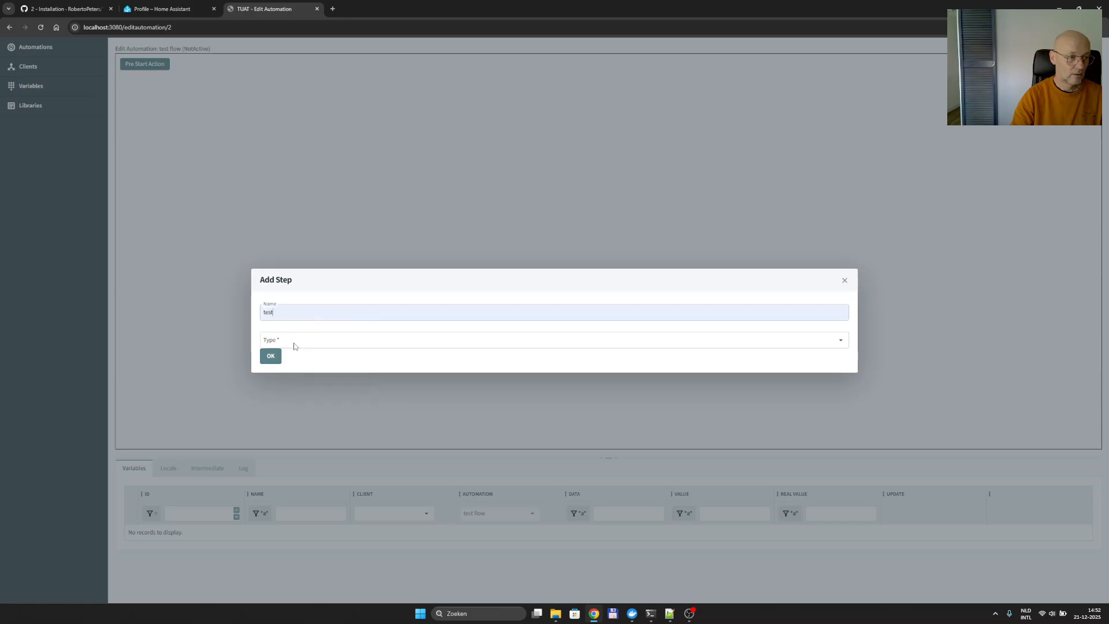
{"action": "left_click", "coordinate": [298, 343]}
{"action": "scroll", "coordinate": [300, 383], "scroll_direction": "down", "scroll_amount": 2}
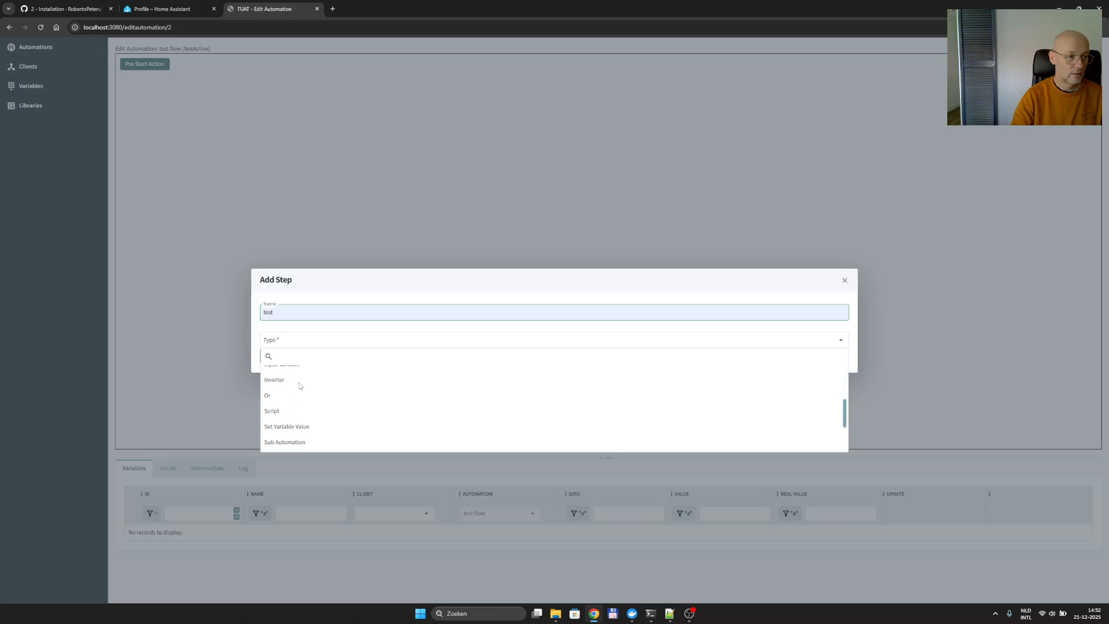
{"action": "scroll", "coordinate": [300, 383], "scroll_direction": "down", "scroll_amount": 1}
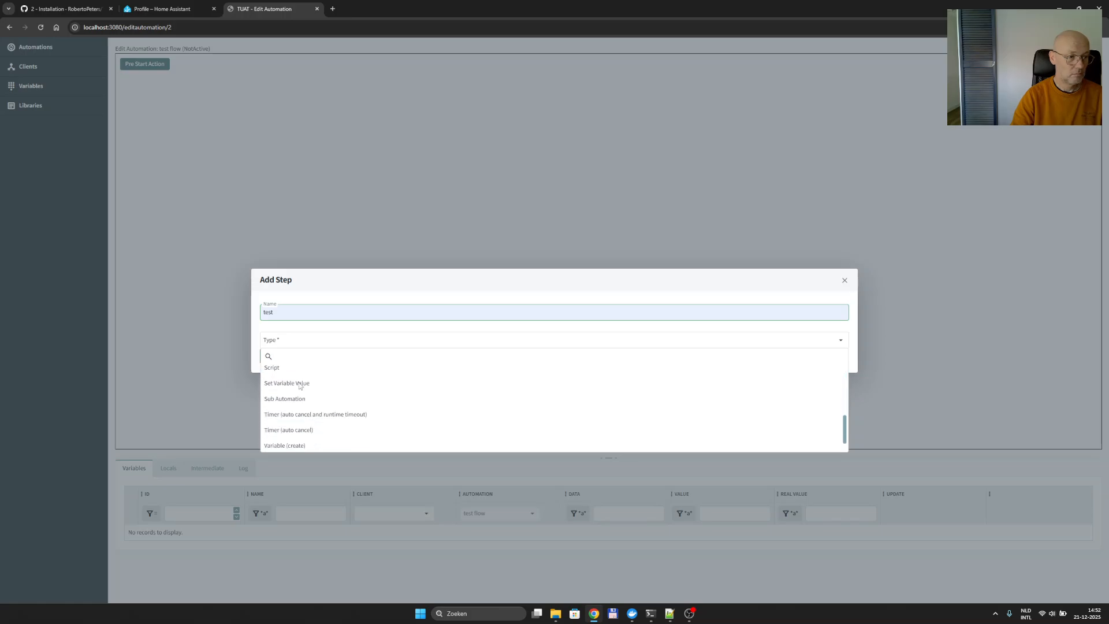
{"action": "scroll", "coordinate": [299, 382], "scroll_direction": "down", "scroll_amount": 1}
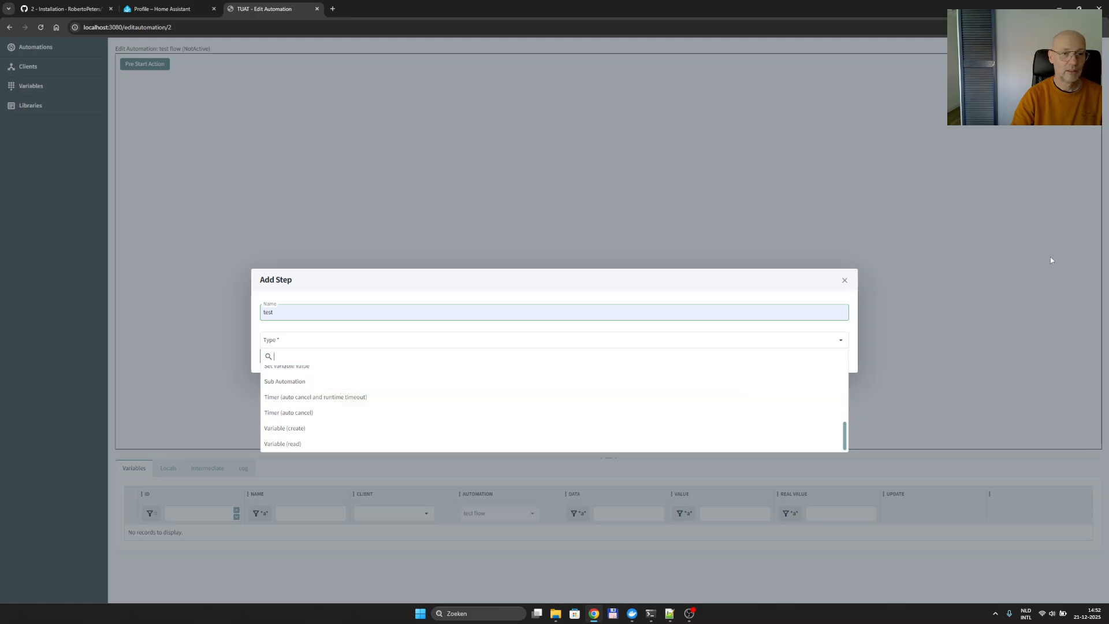
{"action": "left_click", "coordinate": [844, 281]}
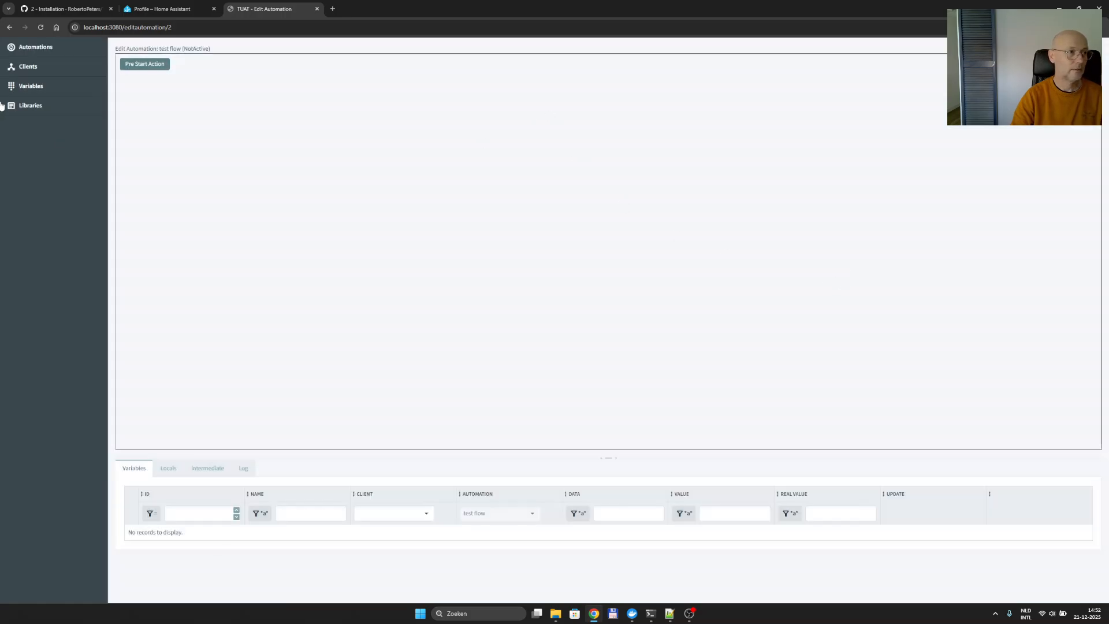
Discard the test flow editor via Libraries, then go back to the Automations list.
{"action": "left_click", "coordinate": [38, 106]}
{"action": "left_click", "coordinate": [579, 91]}
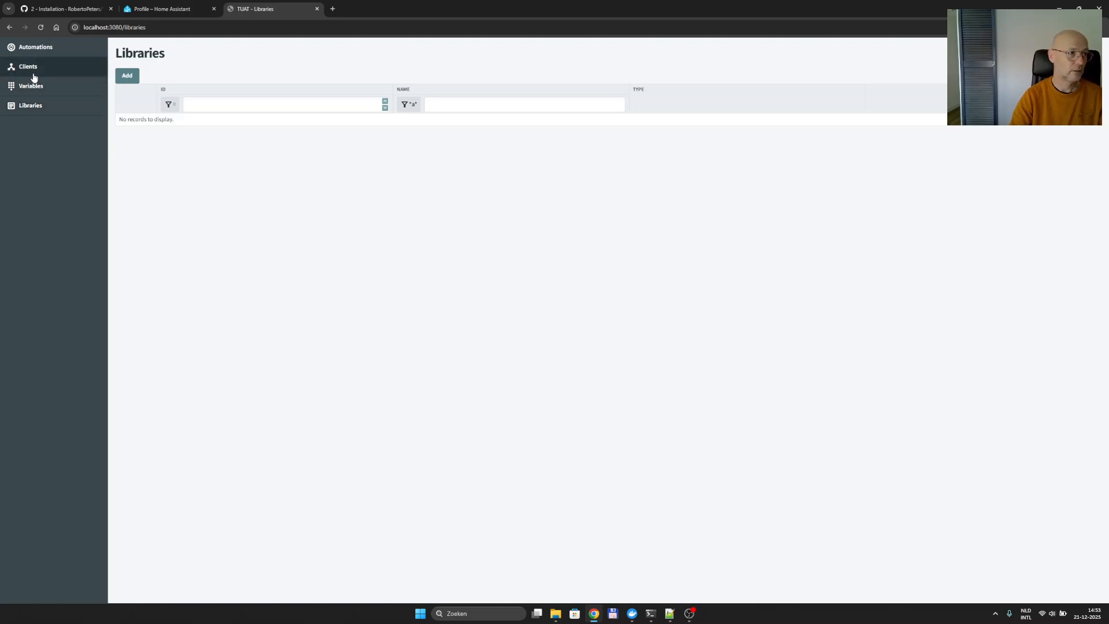
{"action": "left_click", "coordinate": [43, 48]}
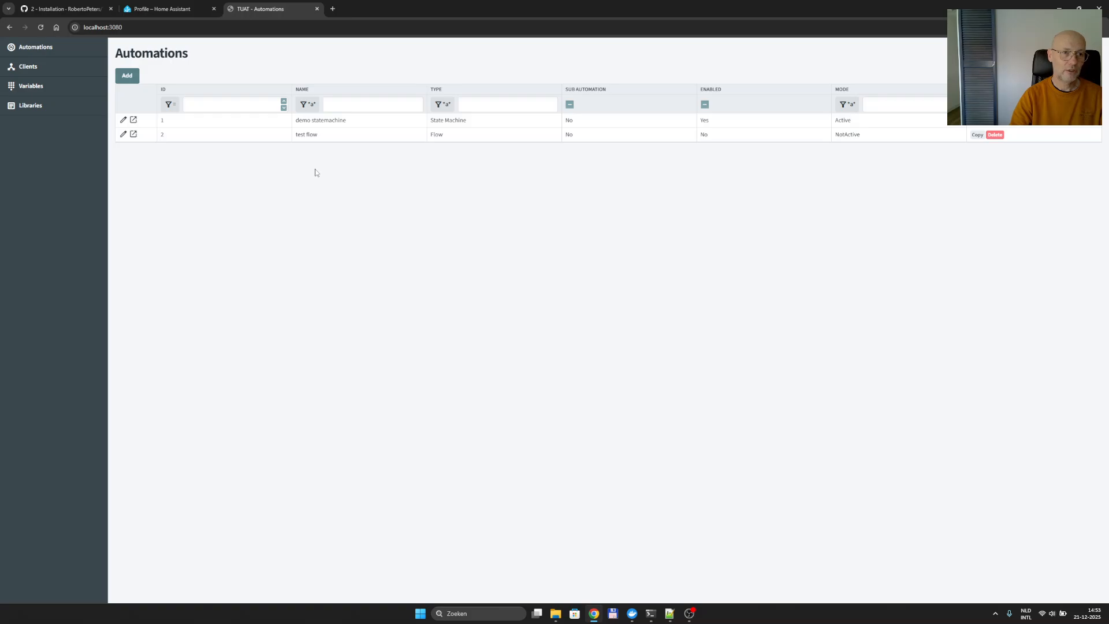